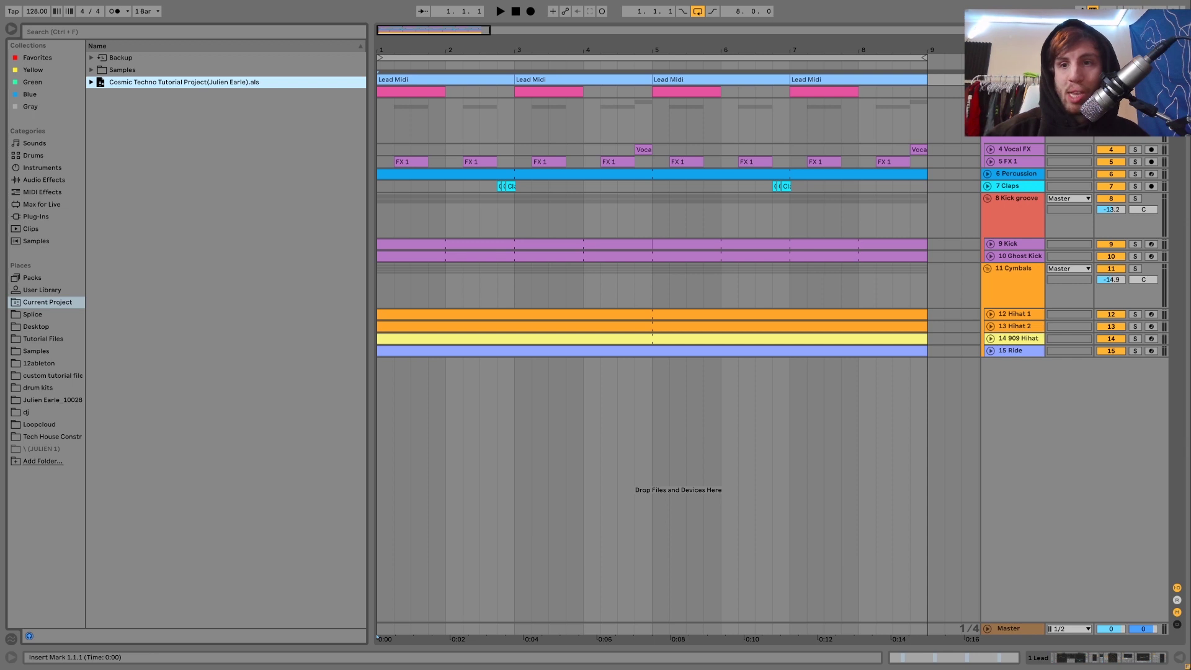
- Unfold the Lead track, play it briefly and open its first Lead Midi clip in the note editor
{"action": "left_click", "coordinate": [1011, 80]}
{"action": "left_click", "coordinate": [988, 79]}
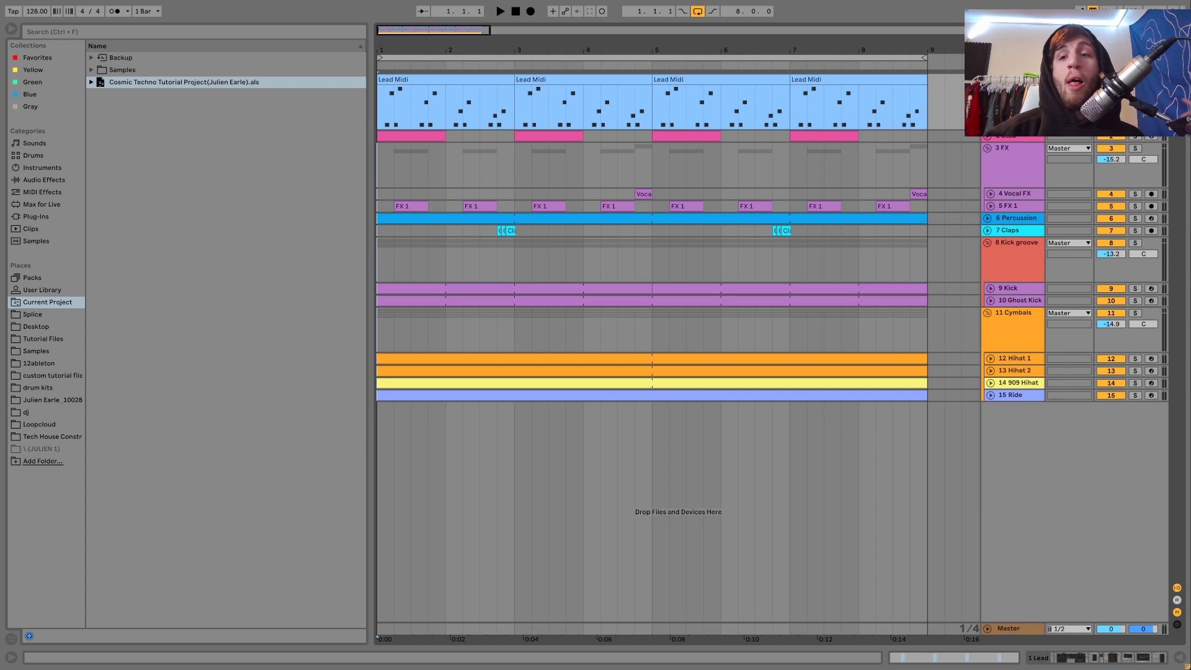
{"action": "key", "text": "ctrl+alt+l"}
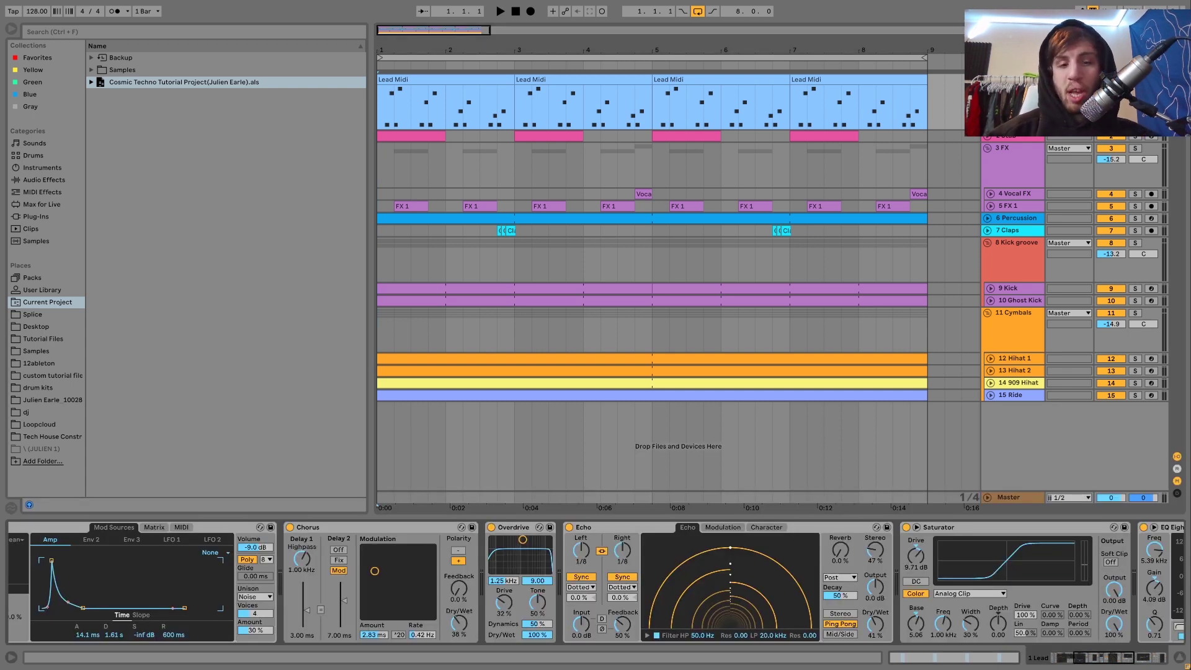
{"action": "key", "text": "space"}
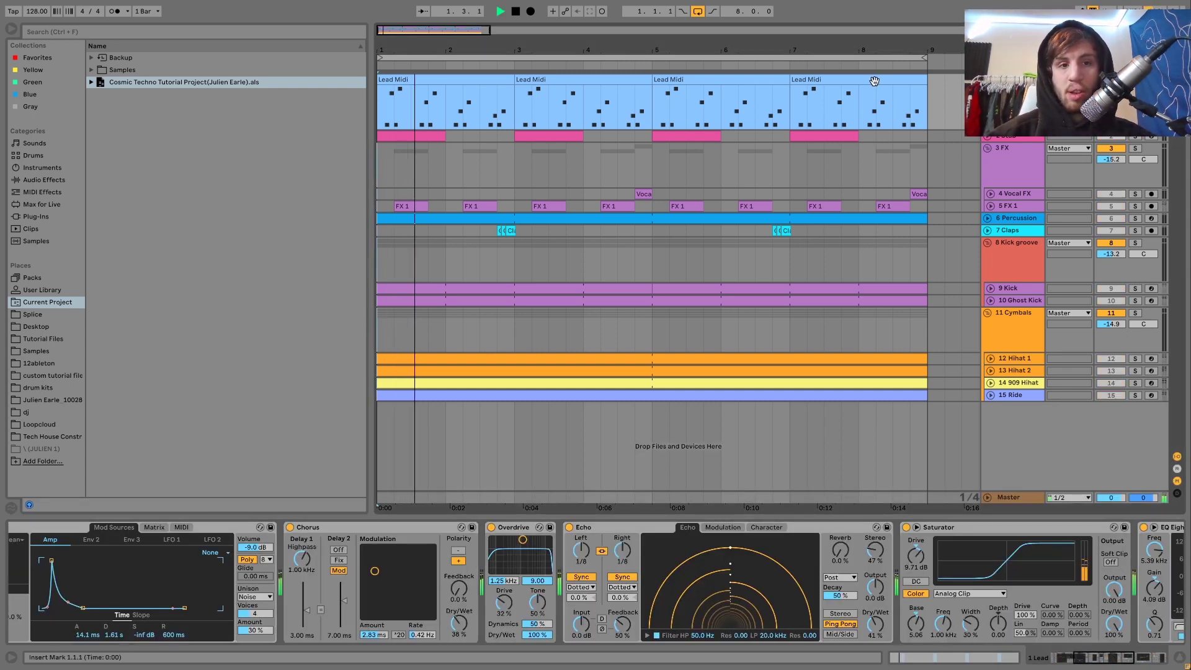
{"action": "double_click", "coordinate": [494, 82]}
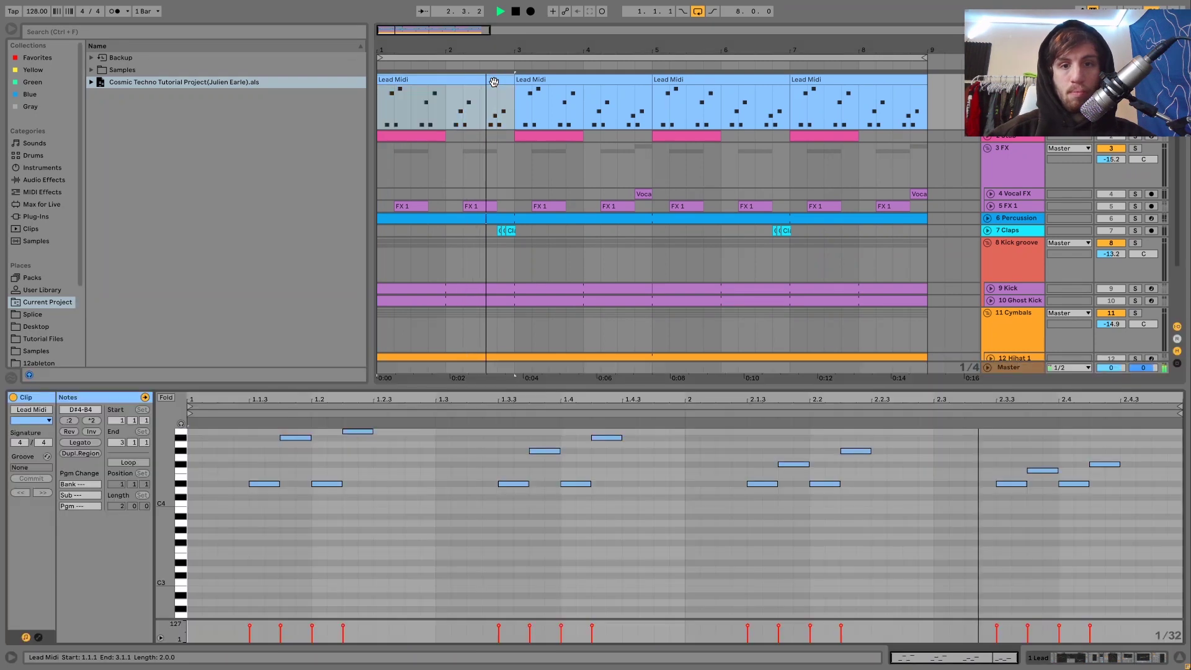
{"action": "key", "text": "space"}
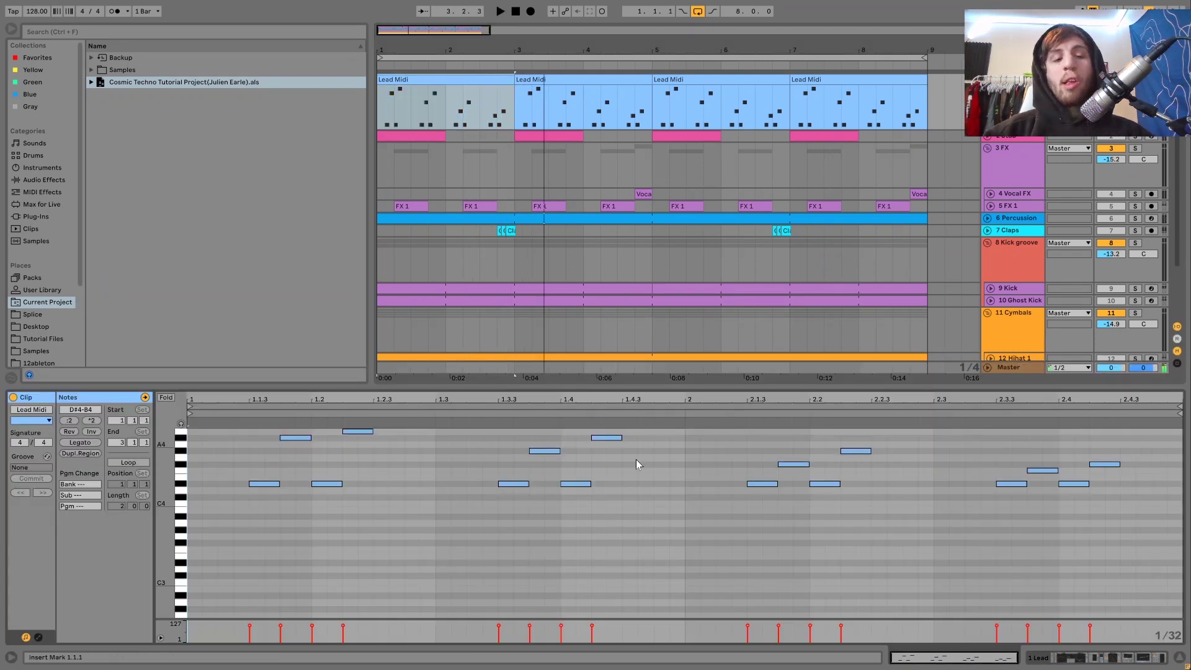
- Fold the note editor to the used pitches and select the D#4 root notes, and separately the F4 to B4 melody notes
{"action": "left_click", "coordinate": [165, 399]}
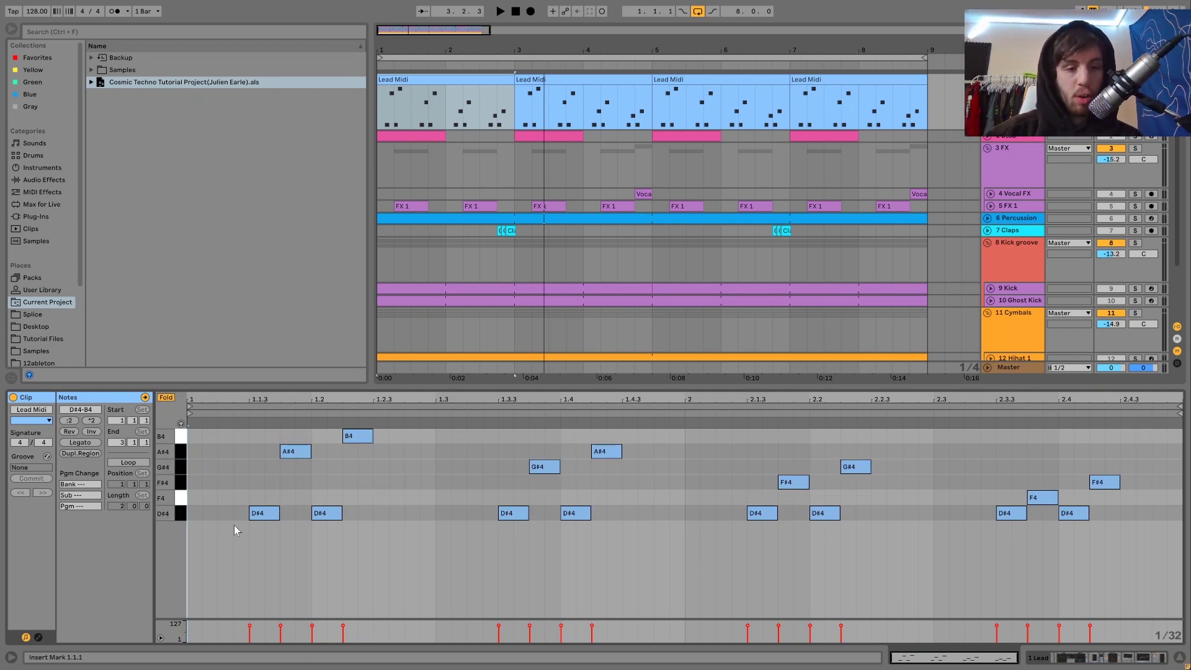
{"action": "left_click", "coordinate": [182, 512]}
{"action": "left_click_drag", "start_coordinate": [183, 500], "coordinate": [185, 406]}
{"action": "key", "text": "space"}
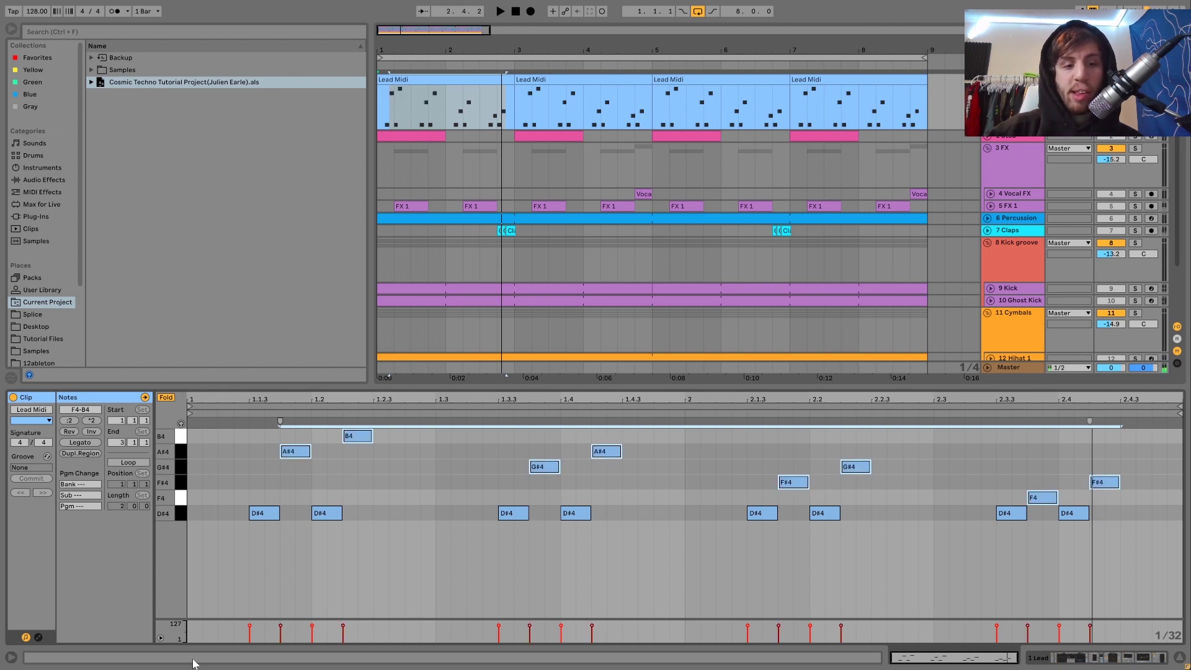
{"action": "left_click", "coordinate": [167, 398]}
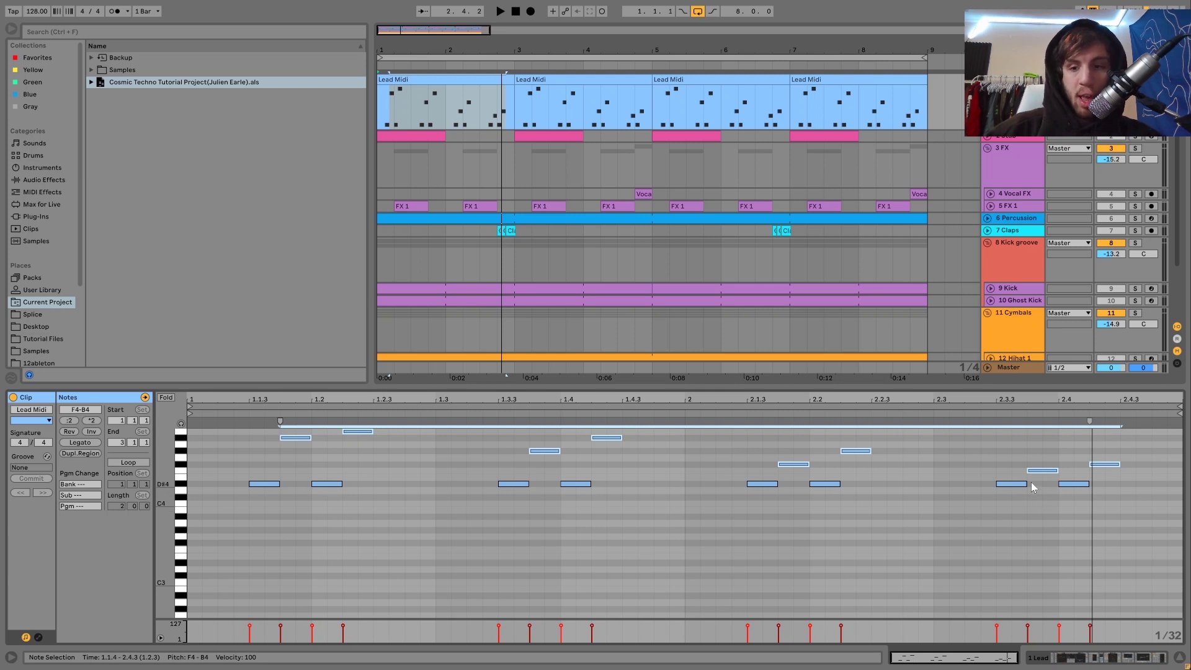
- Select all D#4 notes in the clip, and audition individual D#4, F4, F#4, G#4, A#4 and B4 notes
{"action": "left_click", "coordinate": [180, 484]}
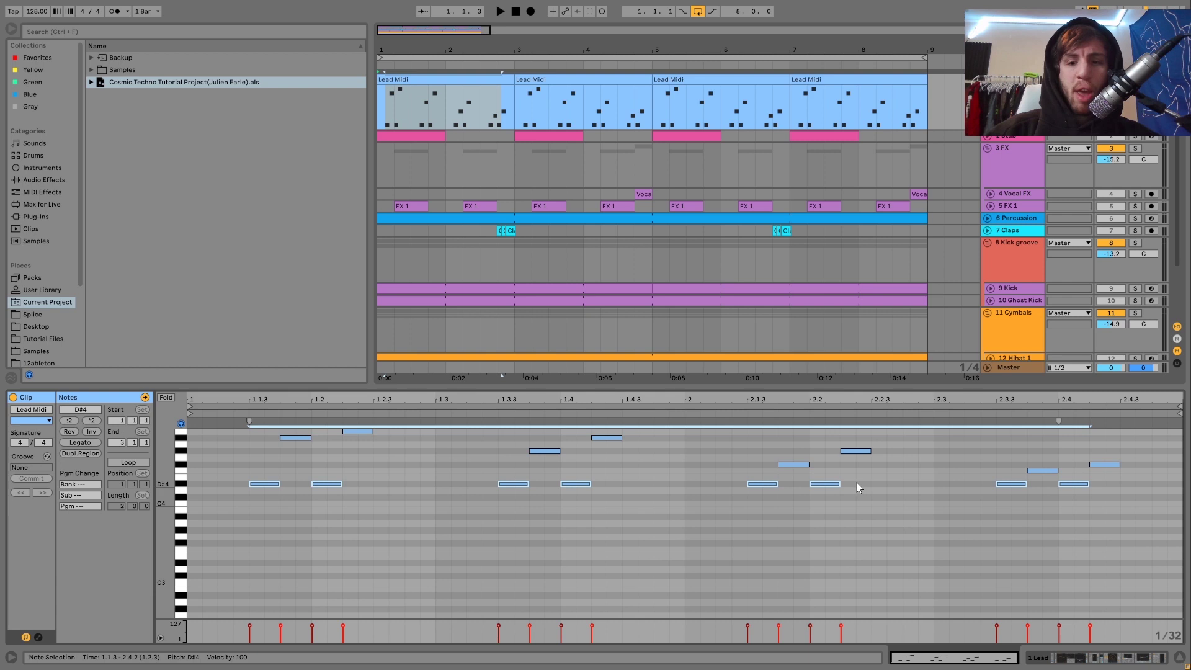
{"action": "left_click", "coordinate": [1018, 484]}
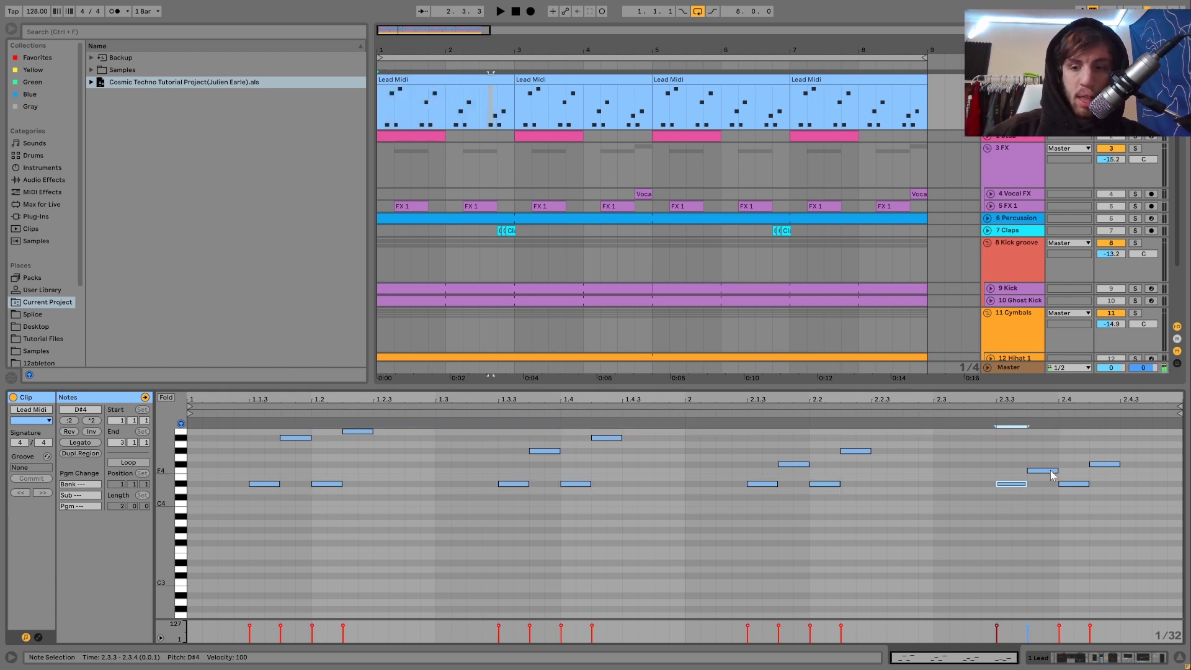
{"action": "left_click", "coordinate": [1051, 471]}
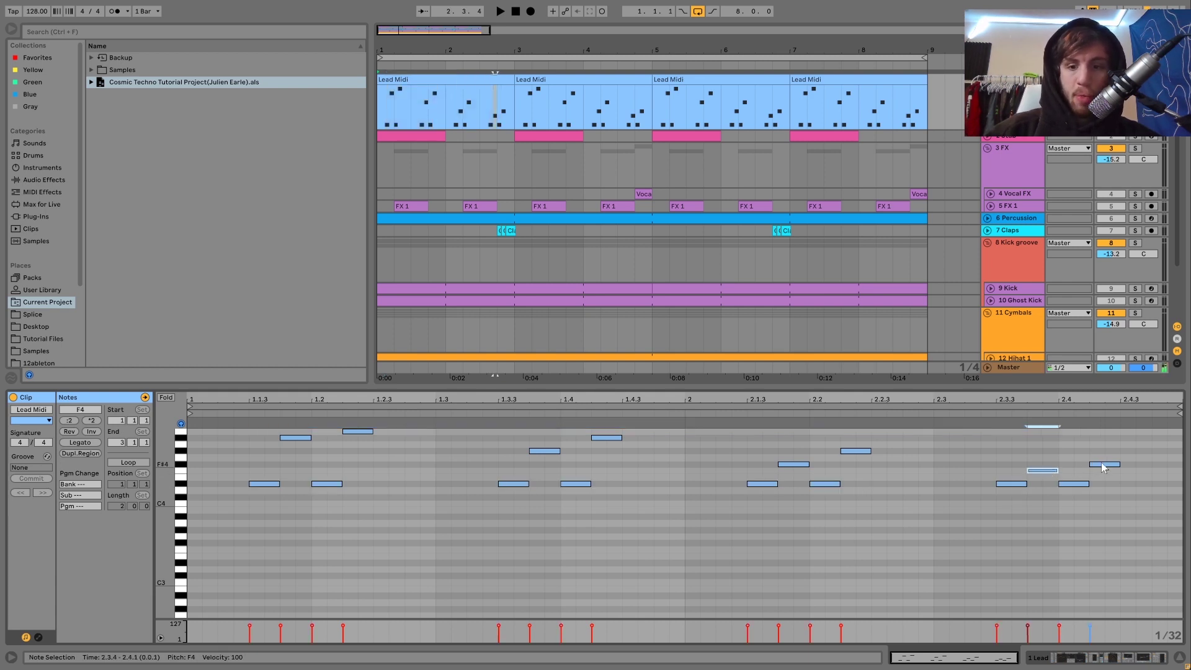
{"action": "left_click", "coordinate": [1103, 465]}
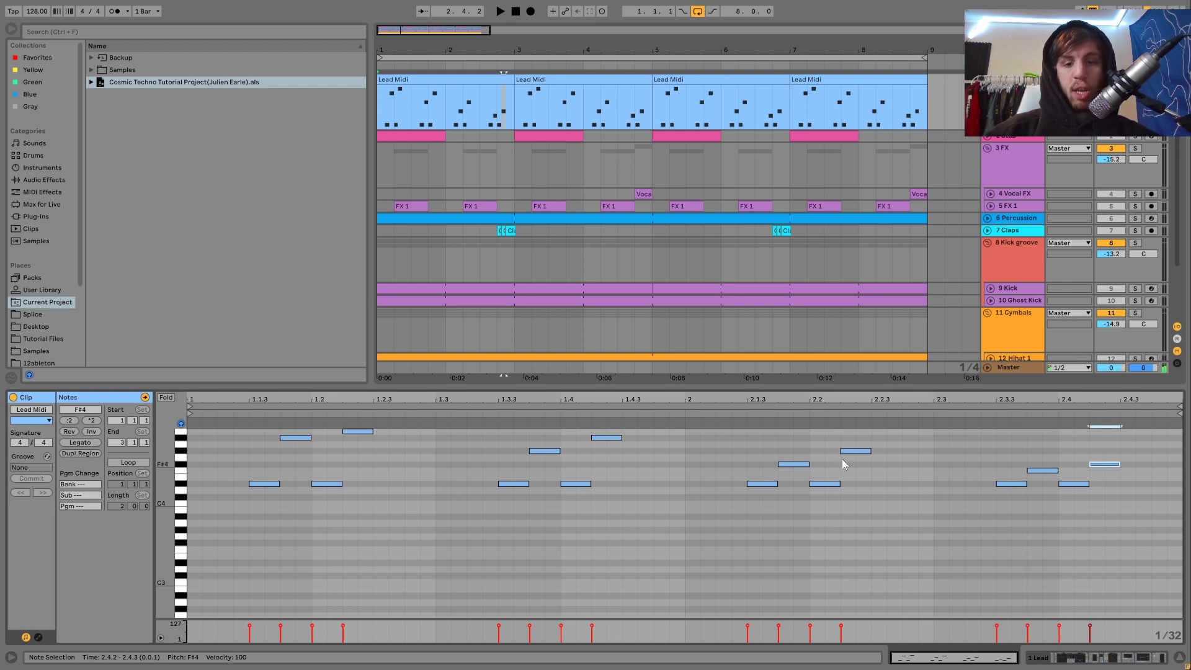
{"action": "left_click", "coordinate": [546, 451]}
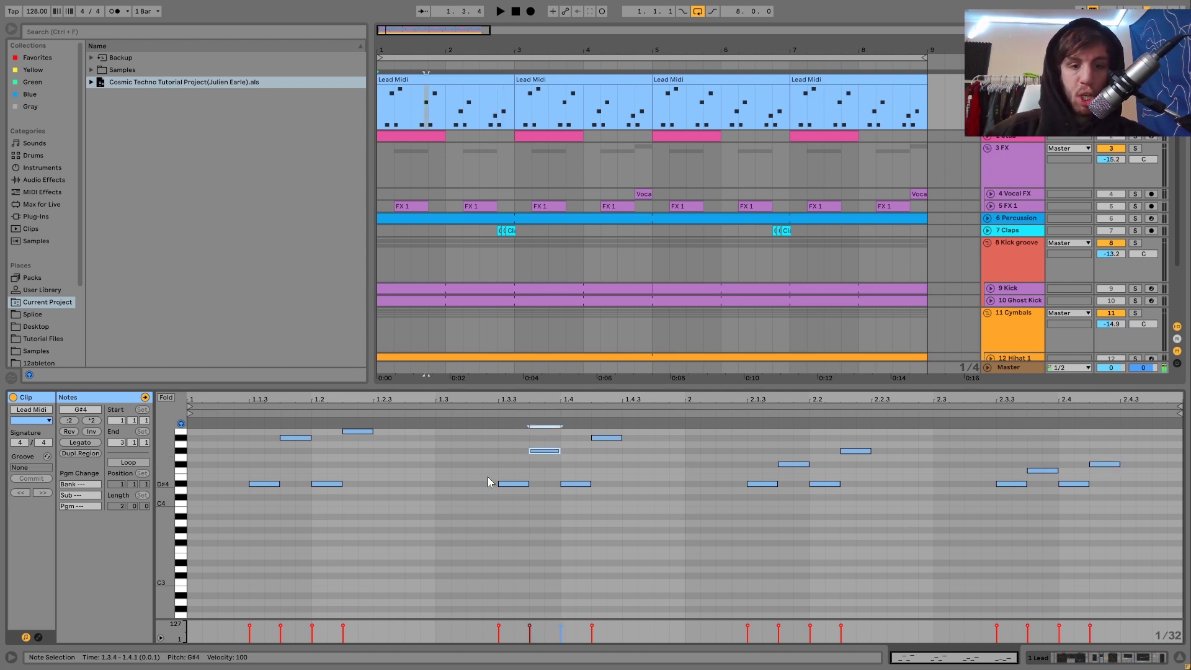
{"action": "left_click", "coordinate": [605, 438]}
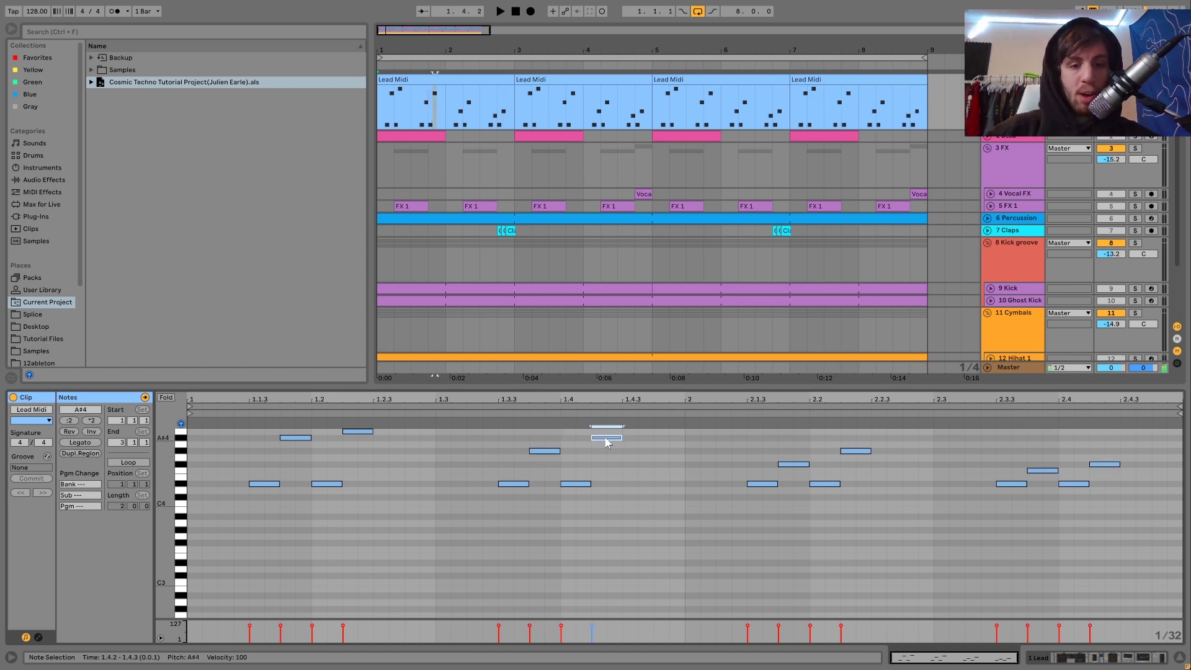
{"action": "left_click", "coordinate": [356, 431]}
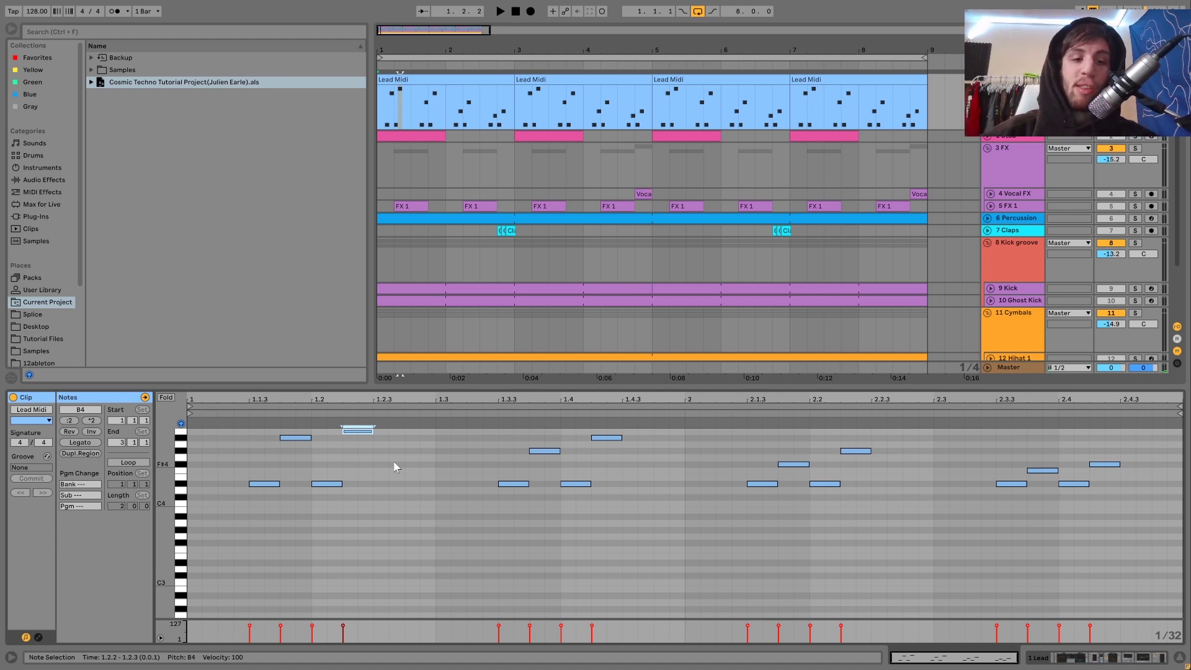
- Select each of the clip's four four-note groups one after another, ending with the group starting at 2.3.3
{"action": "left_click_drag", "start_coordinate": [259, 508], "coordinate": [348, 435]}
{"action": "left_click", "coordinate": [504, 498]}
{"action": "left_click_drag", "start_coordinate": [490, 517], "coordinate": [611, 428]}
{"action": "left_click_drag", "start_coordinate": [751, 507], "coordinate": [869, 429]}
{"action": "left_click", "coordinate": [1006, 465]}
{"action": "left_click_drag", "start_coordinate": [1002, 543], "coordinate": [1105, 436]}
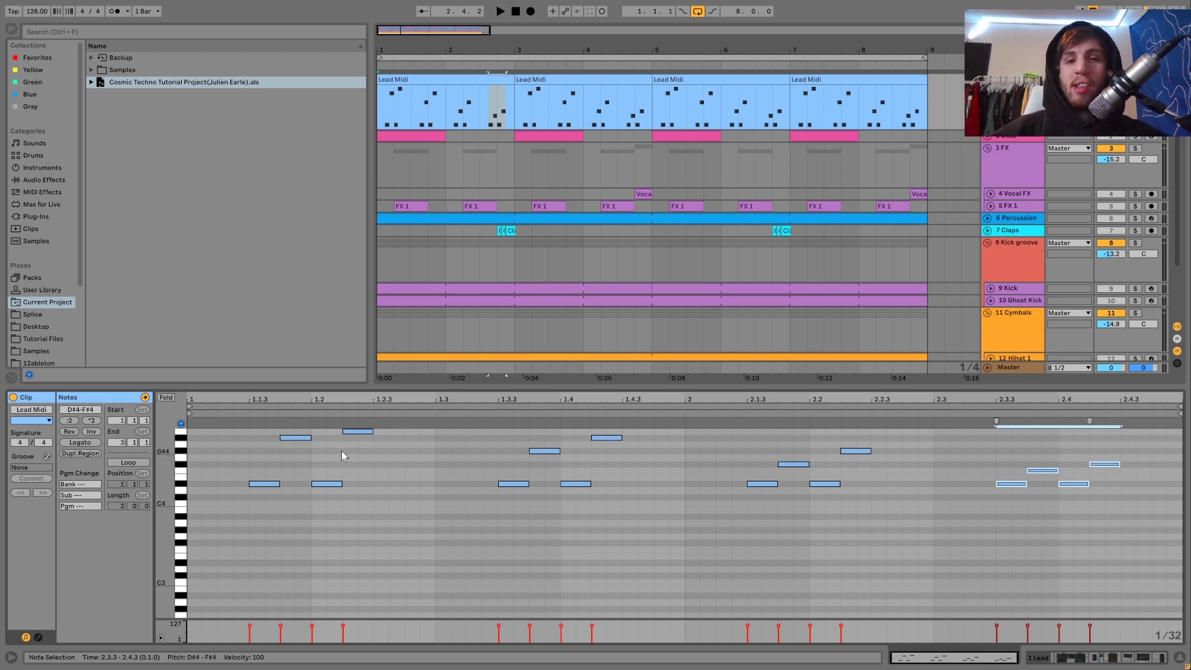
- Play the lead melody twice, switching the detail area from the clip's notes to the Lead track's device chain
{"action": "key", "text": "space"}
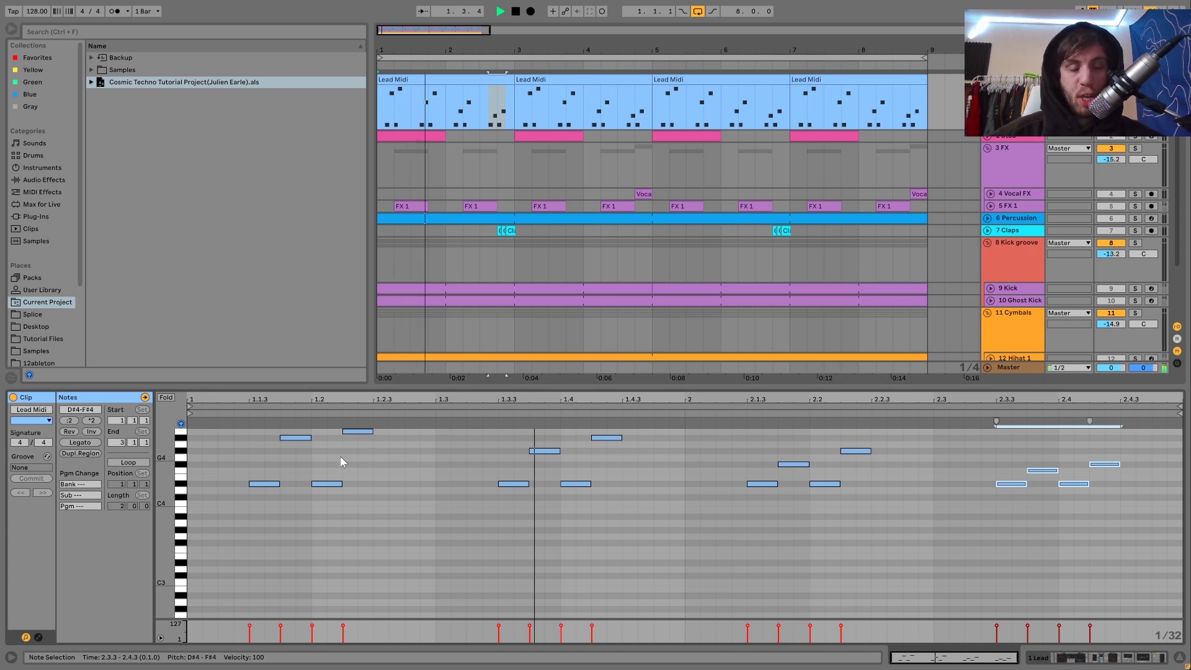
{"action": "key", "text": "space"}
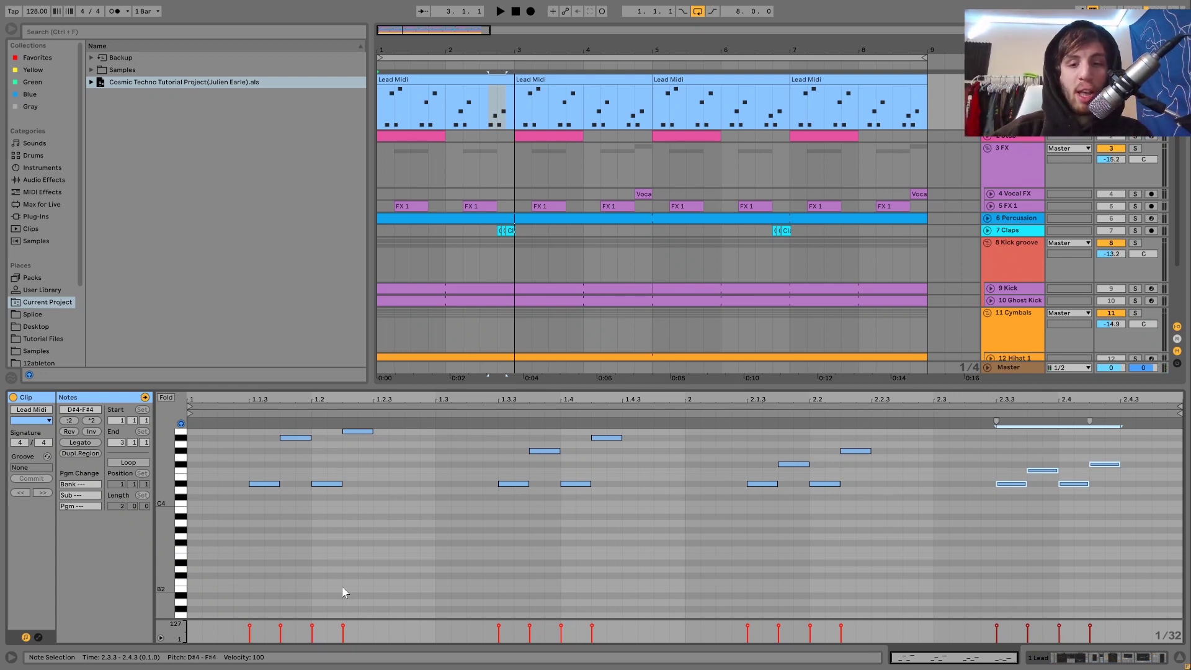
{"action": "key", "text": "space"}
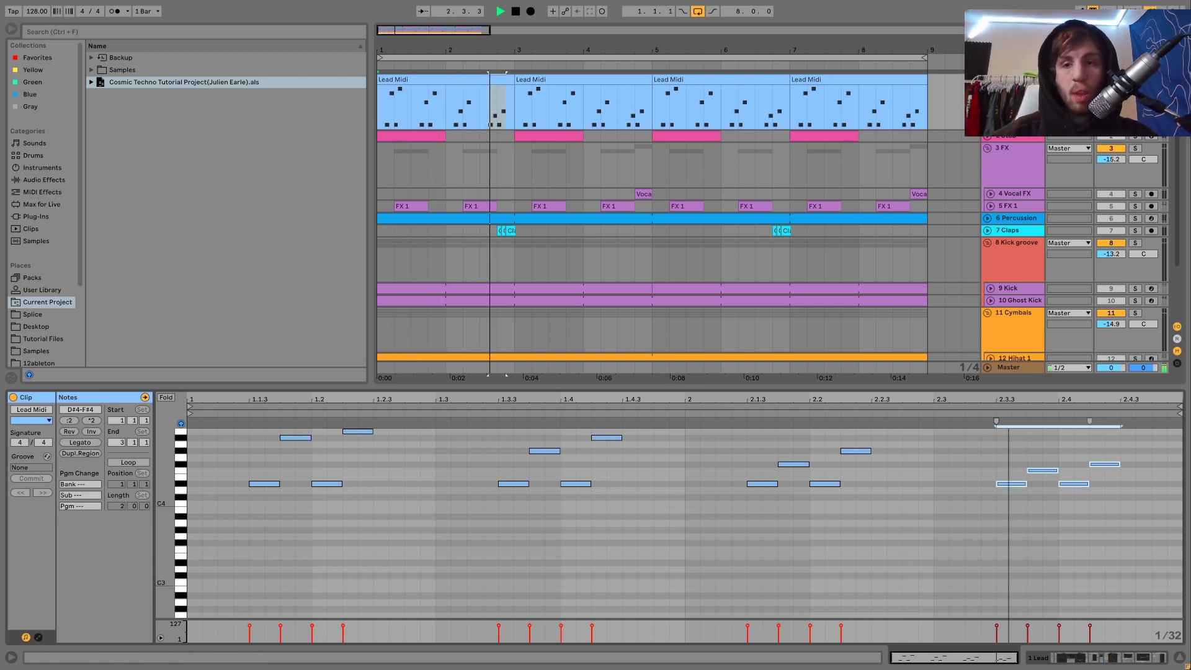
{"action": "key", "text": "shift+Tab"}
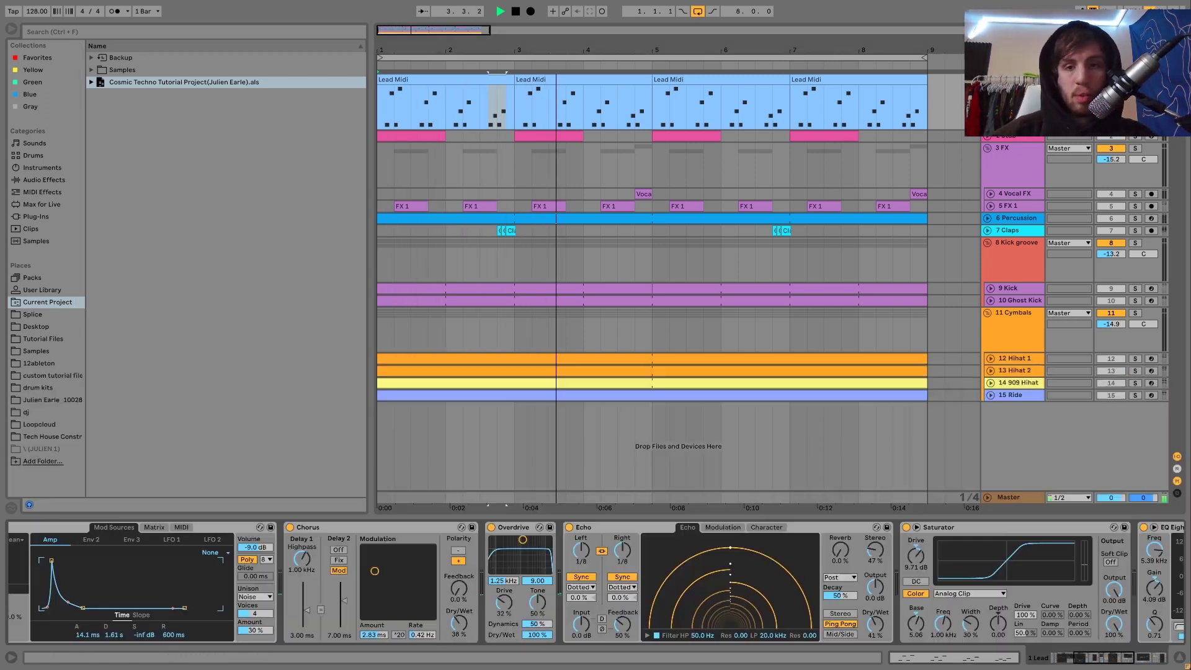
{"action": "key", "text": "space"}
- Examine the Osc 1 and Osc 2 settings of the Wavetable synth on the Lead track
{"action": "scroll", "coordinate": [452, 594], "scroll_direction": "left", "scroll_amount": 5}
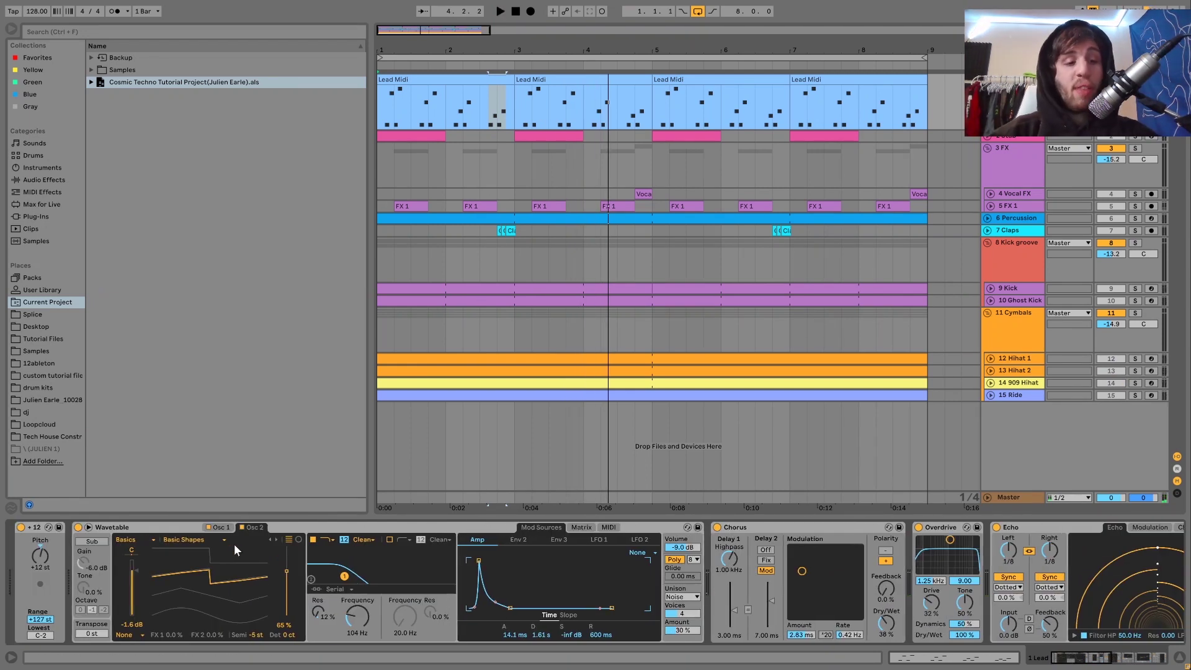
{"action": "left_click", "coordinate": [222, 527]}
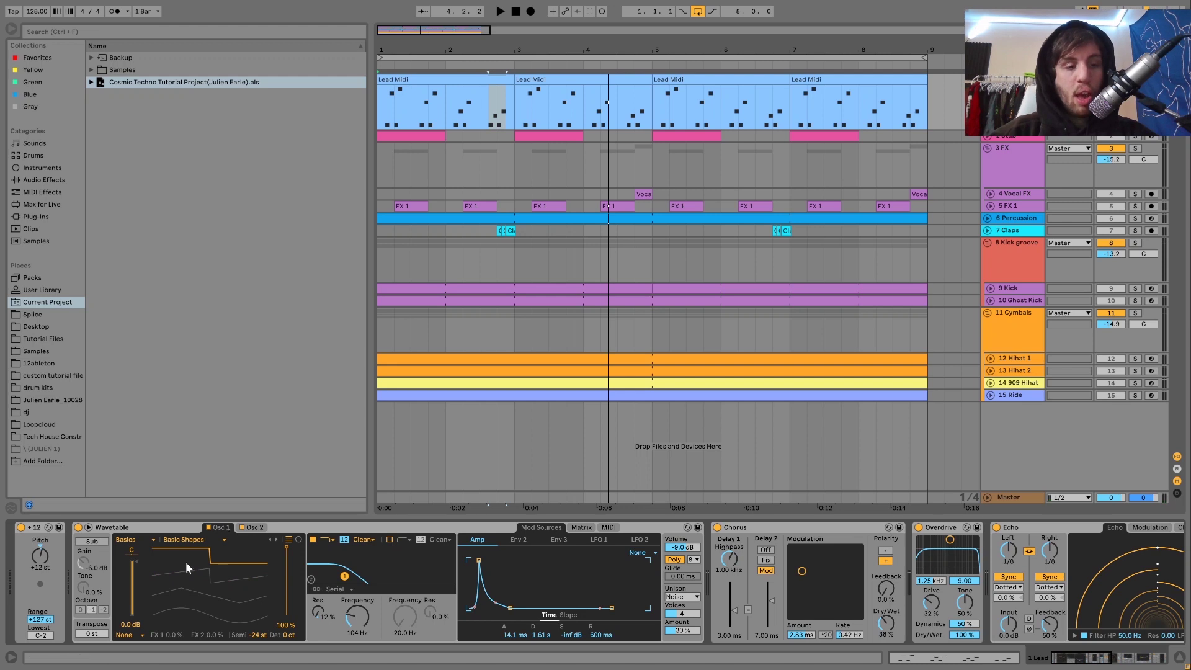
{"action": "left_click", "coordinate": [252, 527]}
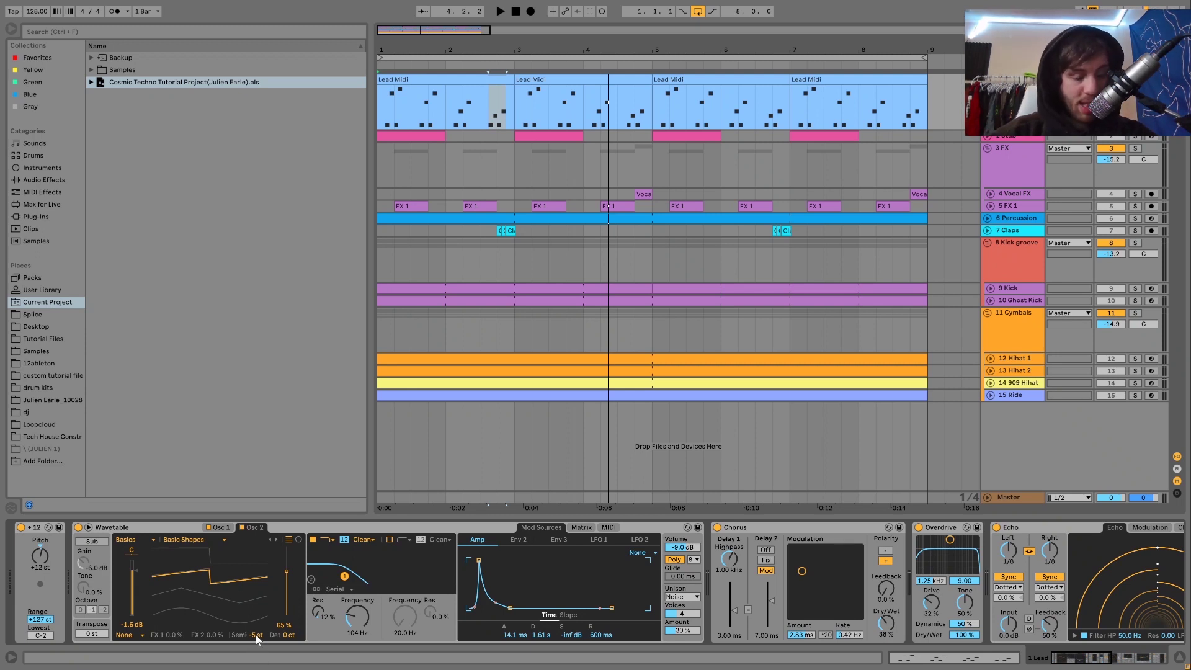
{"action": "left_click", "coordinate": [219, 527]}
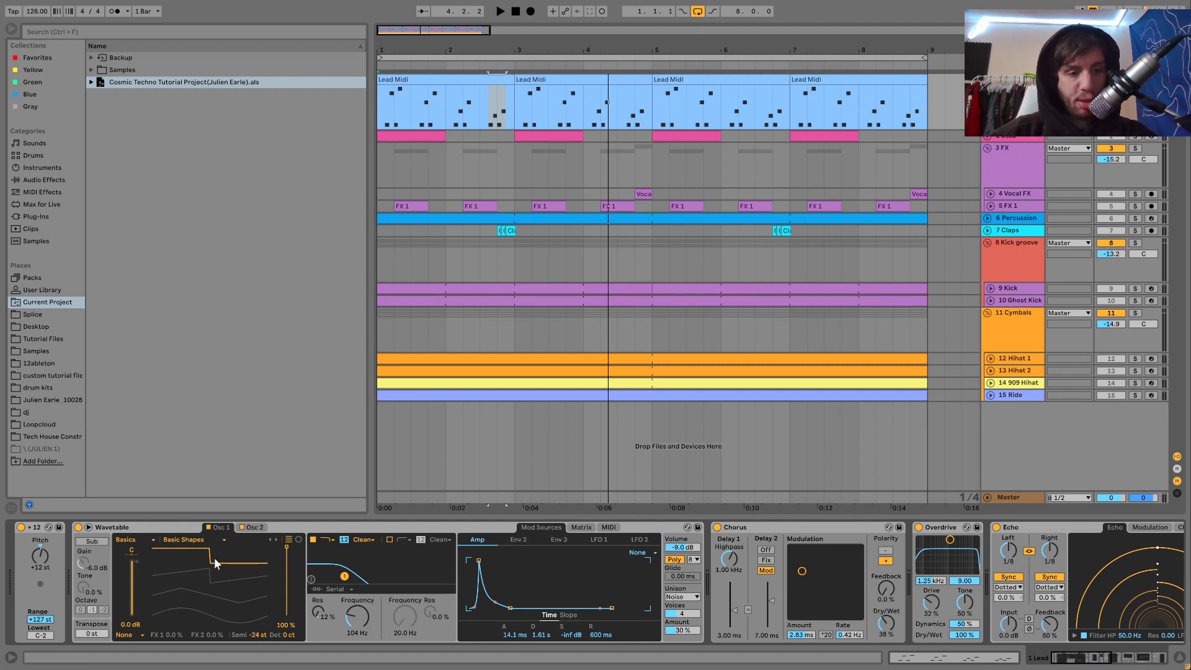
- Raise the wavetable position of Wavetable's Osc 2 to 80%, and bring it back down to 66%
{"action": "left_click", "coordinate": [256, 528]}
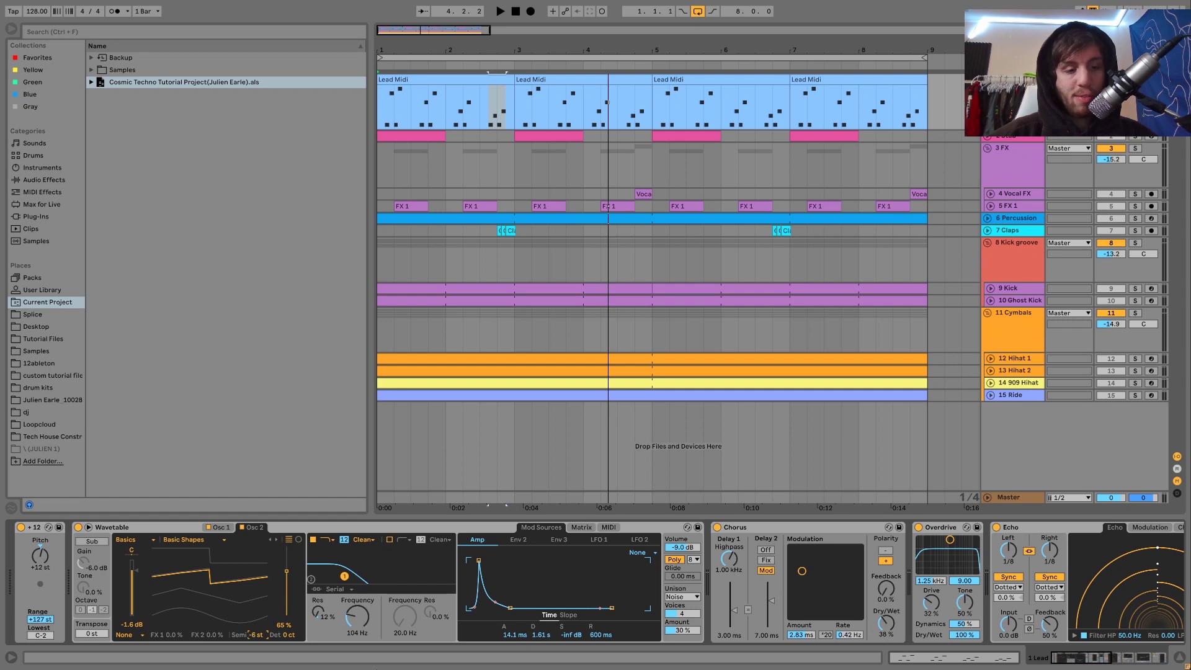
{"action": "left_click_drag", "start_coordinate": [294, 575], "coordinate": [294, 566]}
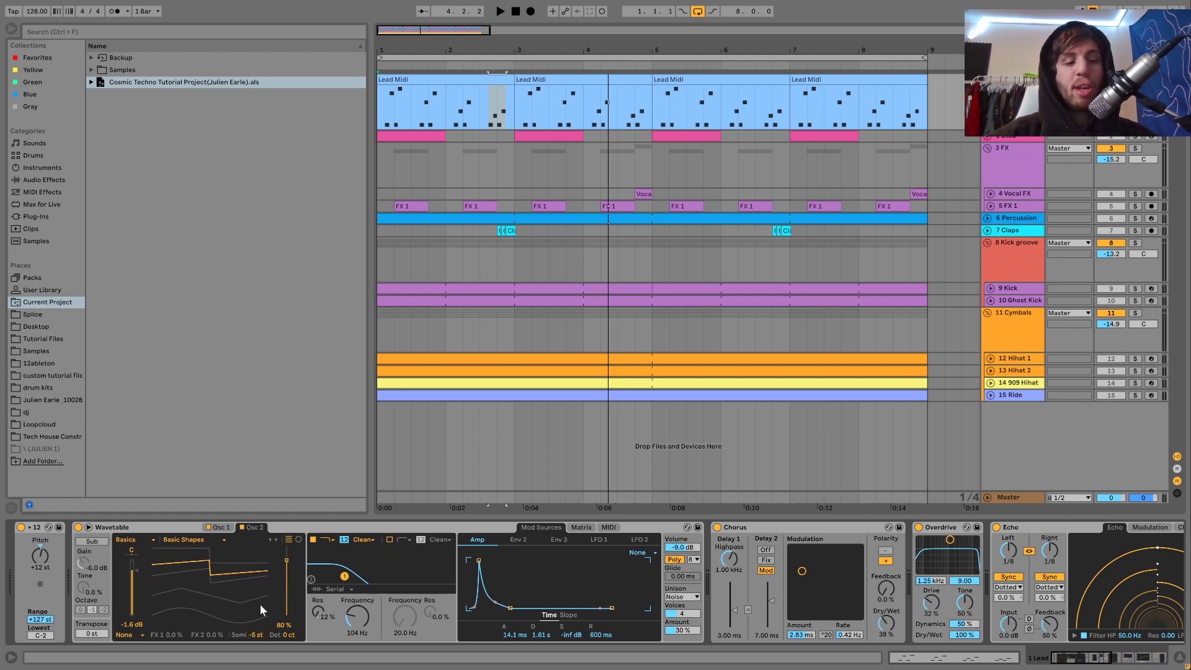
{"action": "left_click_drag", "start_coordinate": [220, 577], "coordinate": [220, 589]}
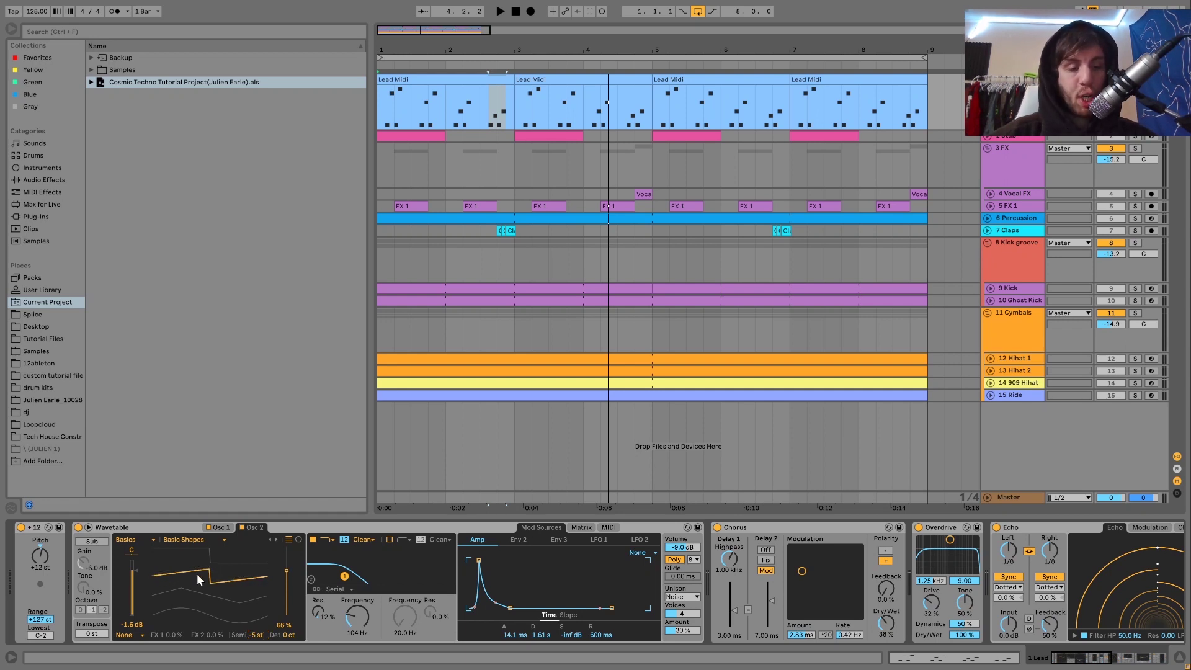
- Play the lead while toggling Osc 1 off and on, and return to the Osc 2 settings
{"action": "key", "text": "space"}
{"action": "left_click", "coordinate": [209, 528]}
{"action": "left_click", "coordinate": [209, 528]}
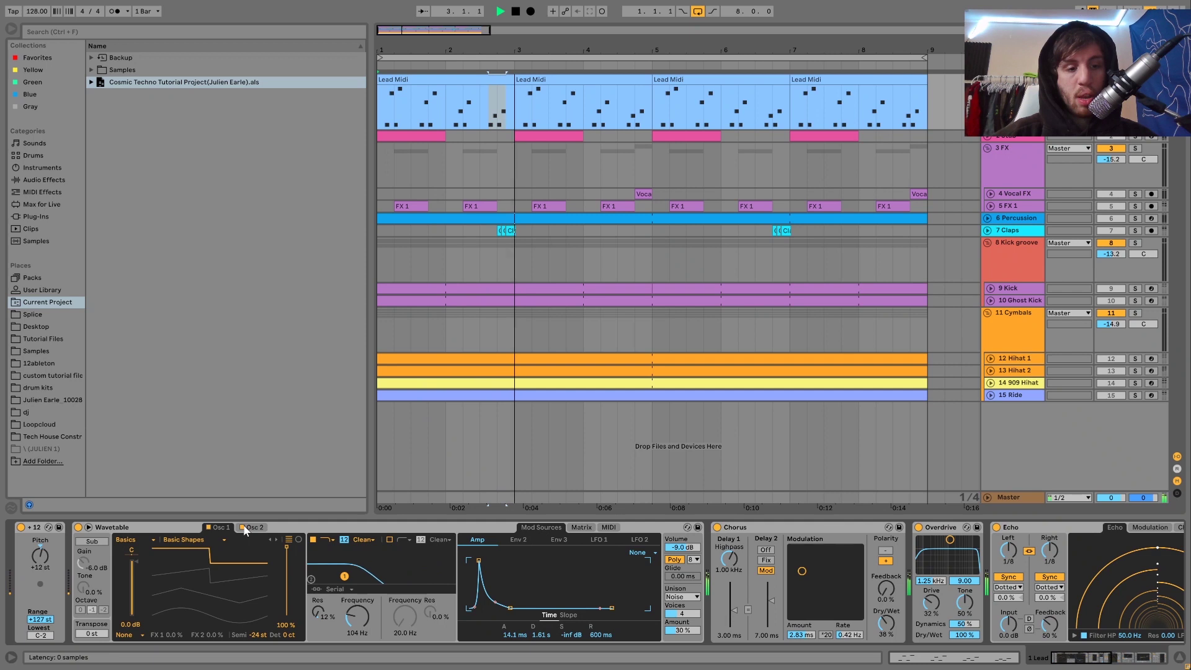
{"action": "left_click", "coordinate": [248, 528]}
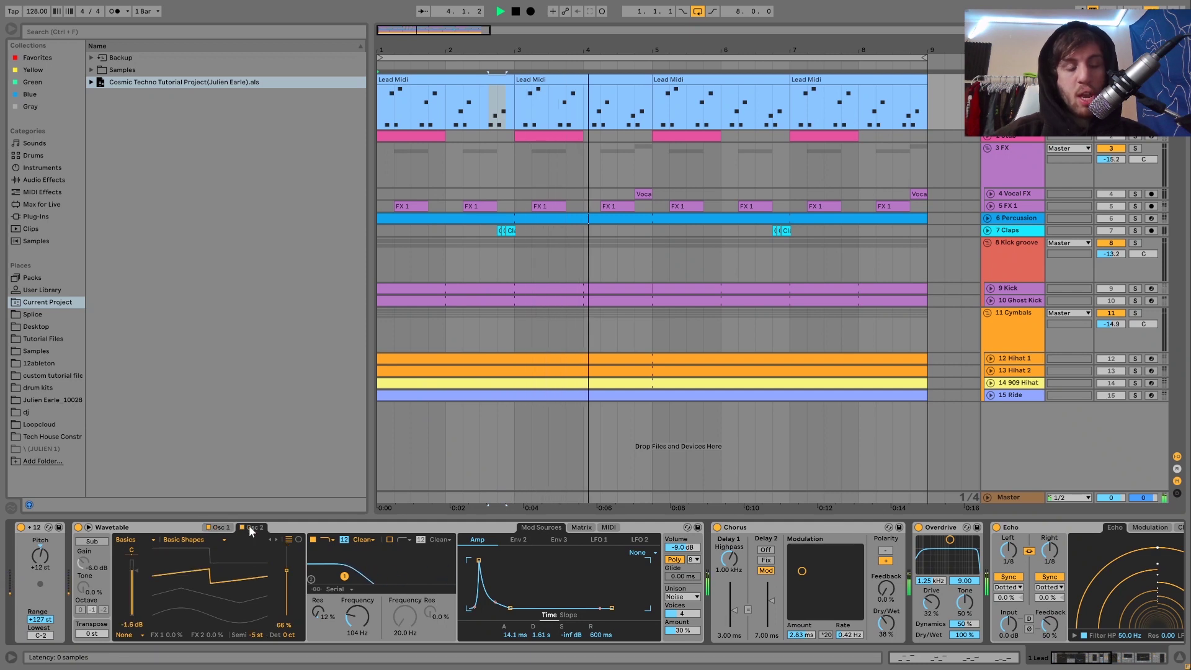
{"action": "key", "text": "space"}
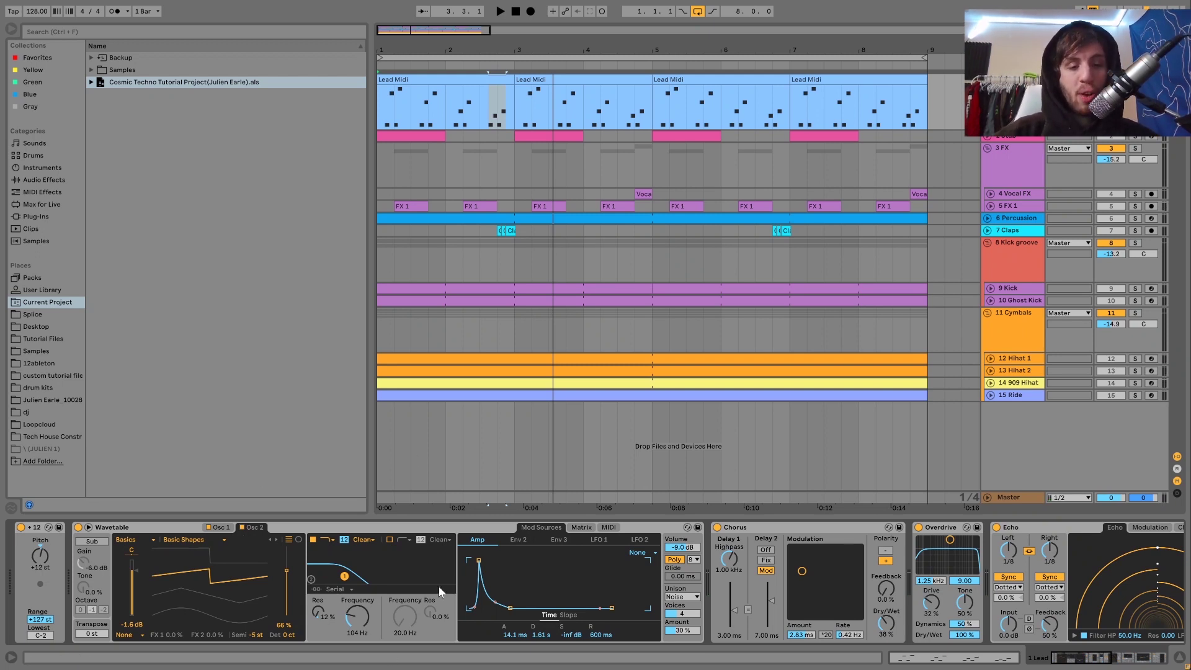
- Check Wavetable's modulation matrix, return to the mod sources and play the lead briefly
{"action": "left_click", "coordinate": [581, 526]}
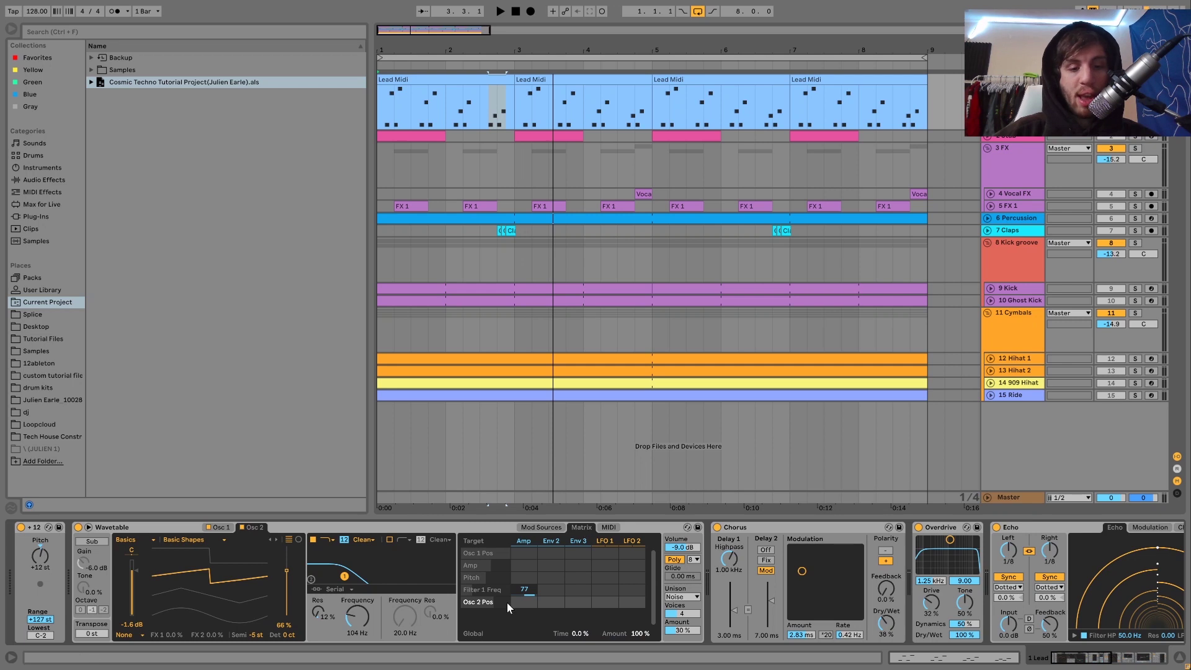
{"action": "left_click", "coordinate": [534, 527]}
{"action": "key", "text": "space"}
{"action": "key", "text": "space"}
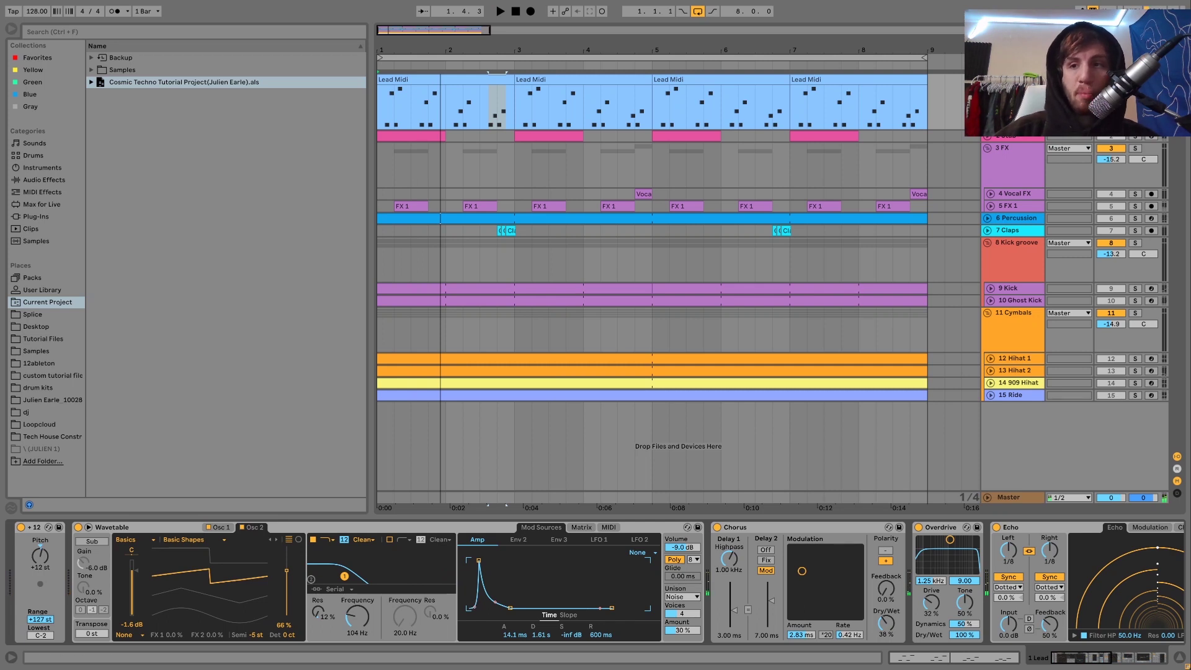
- Lower the computer MIDI keyboard's octave to C3–D4 and audition the Wavetable lead with repeated single notes
{"action": "key", "text": "z"}
{"action": "key", "text": "a"}
{"action": "key", "text": "a"}
{"action": "key", "text": "a"}
{"action": "key", "text": "a"}
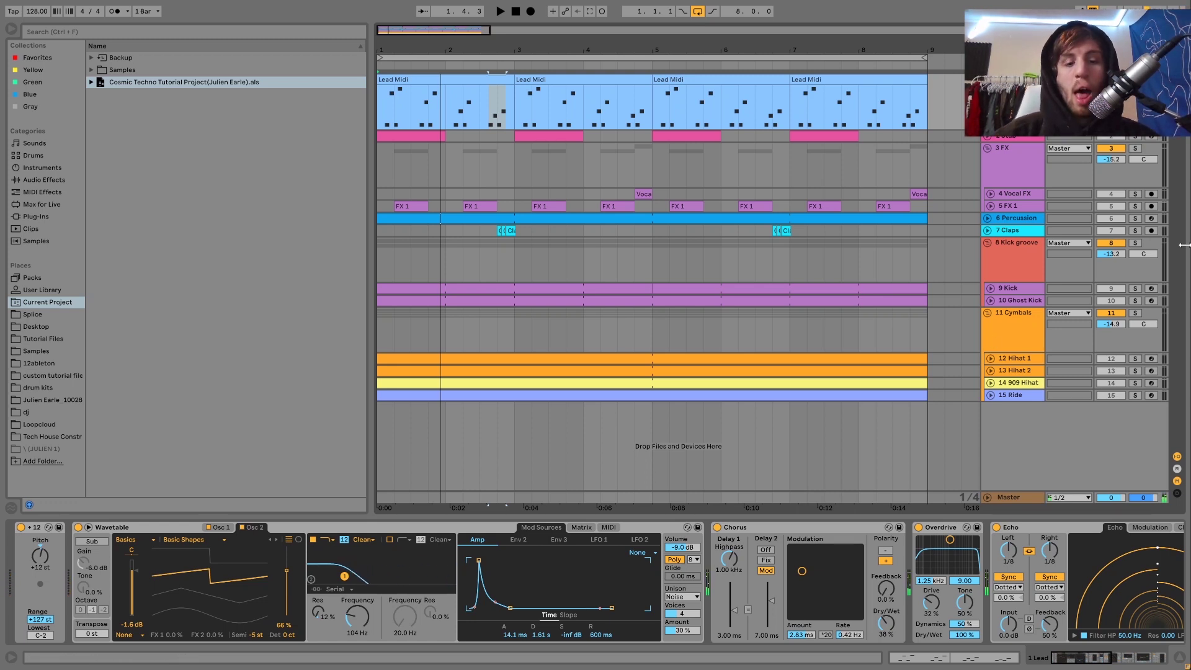
{"action": "key", "text": "a"}
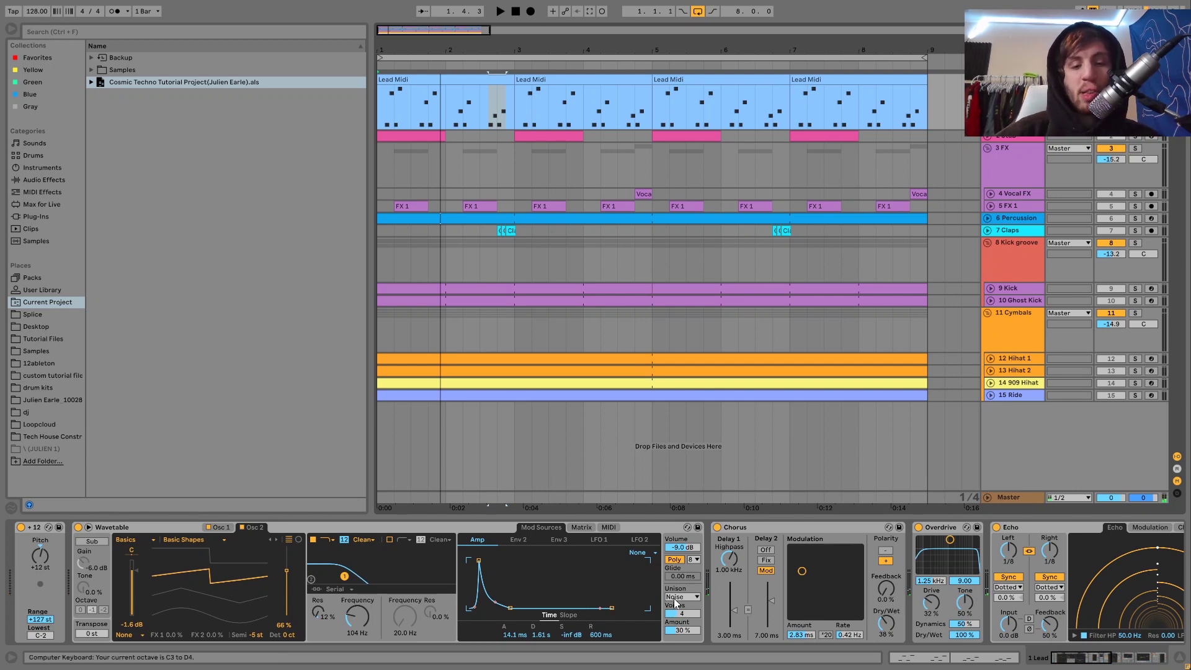
{"action": "key", "text": "a"}
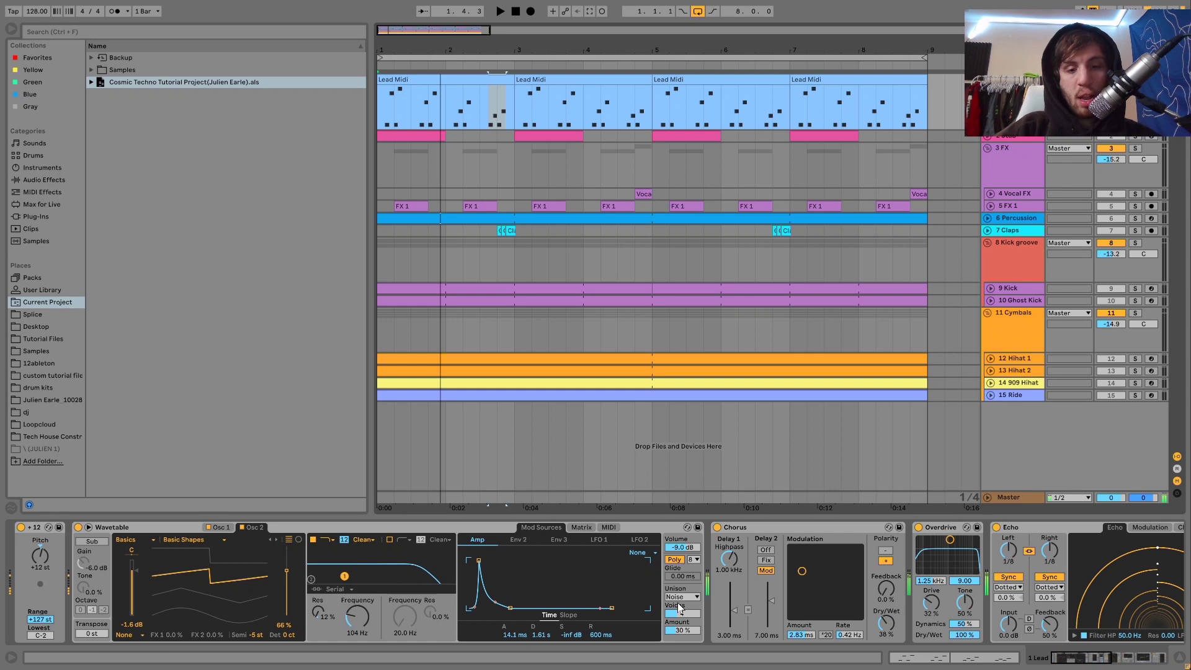
- Audition the Wavetable lead with repeated single notes while shifting the computer MIDI keyboard's octave to C4–D5
{"action": "key", "text": "a"}
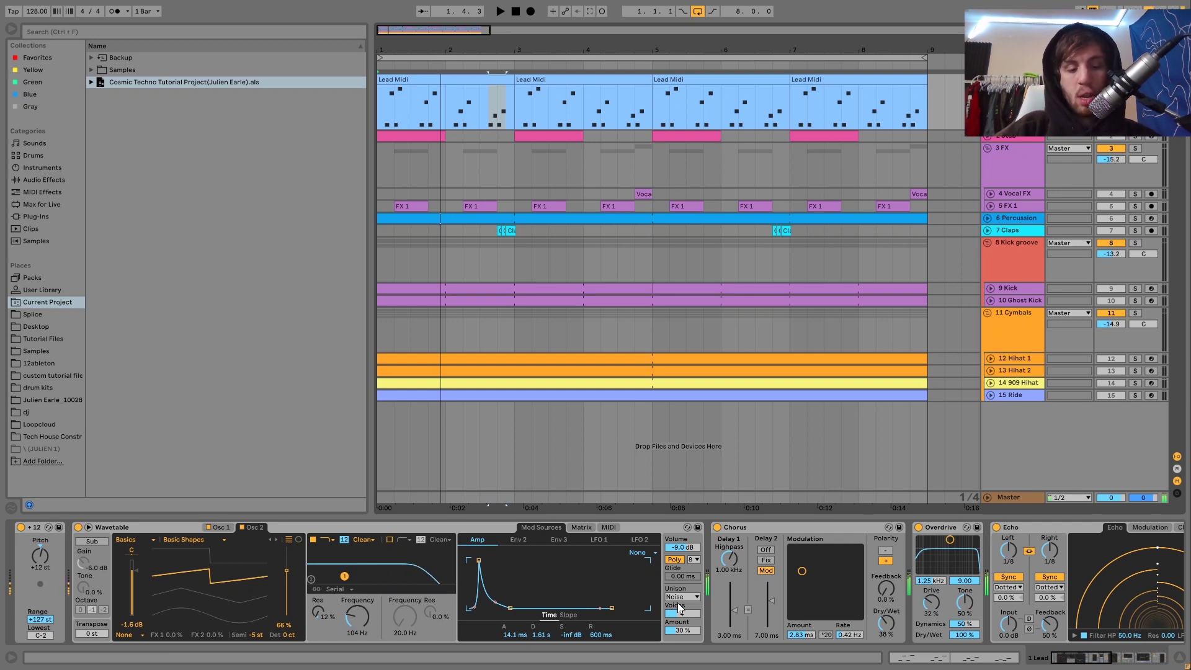
{"action": "key", "text": "a"}
{"action": "key", "text": "x"}
{"action": "key", "text": "a"}
{"action": "key", "text": "z"}
{"action": "key", "text": "a"}
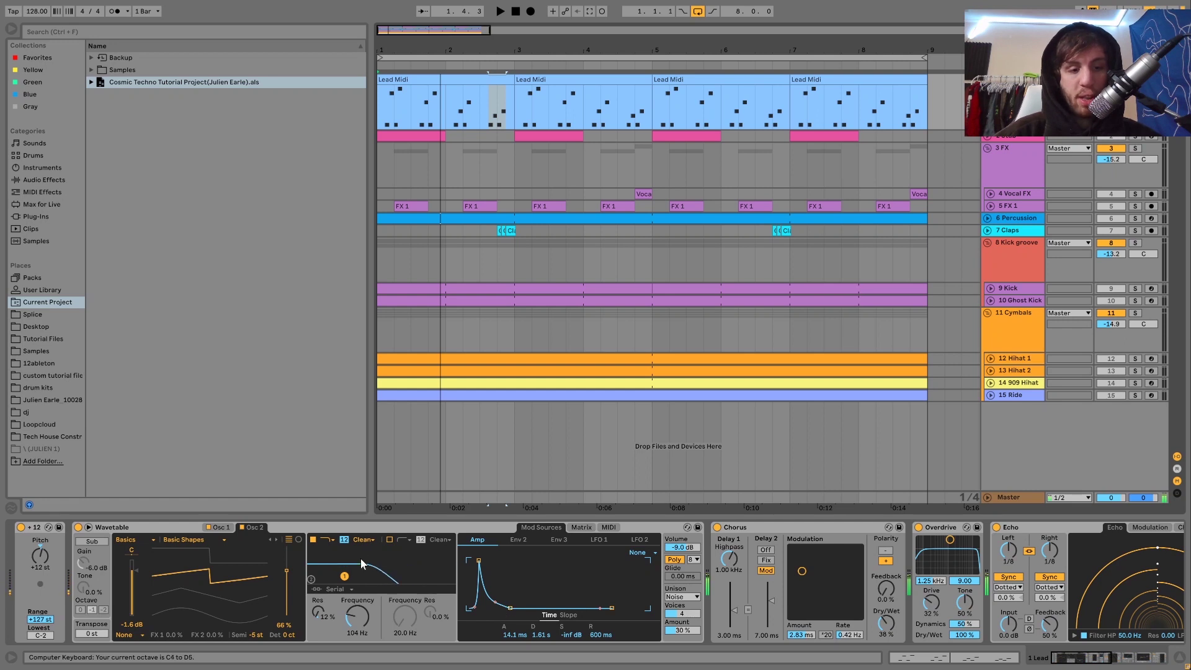
- Play the lead while switching Wavetable's first filter off and back on to compare the sound
{"action": "key", "text": "a"}
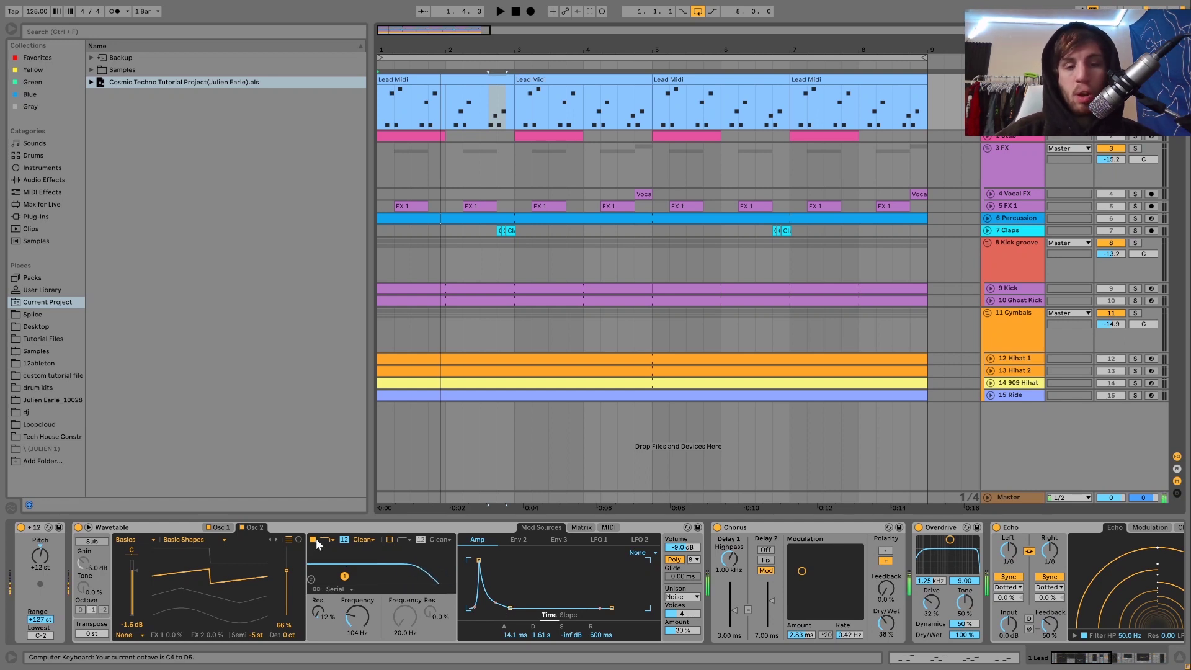
{"action": "left_click", "coordinate": [313, 540]}
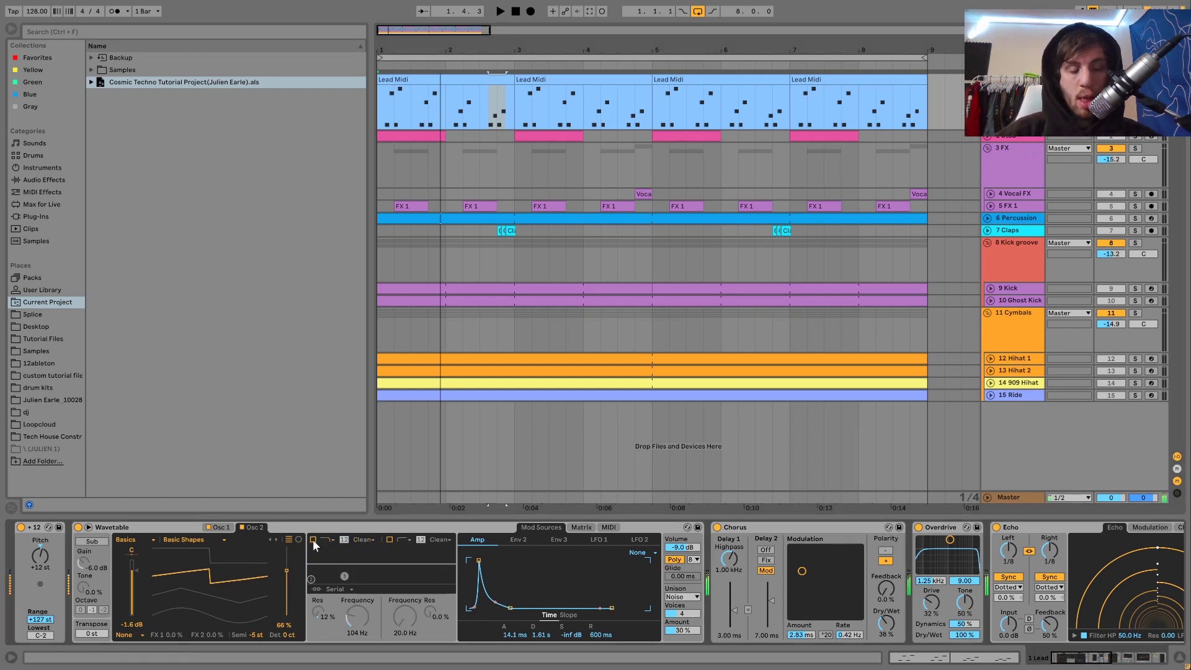
{"action": "left_click", "coordinate": [313, 540]}
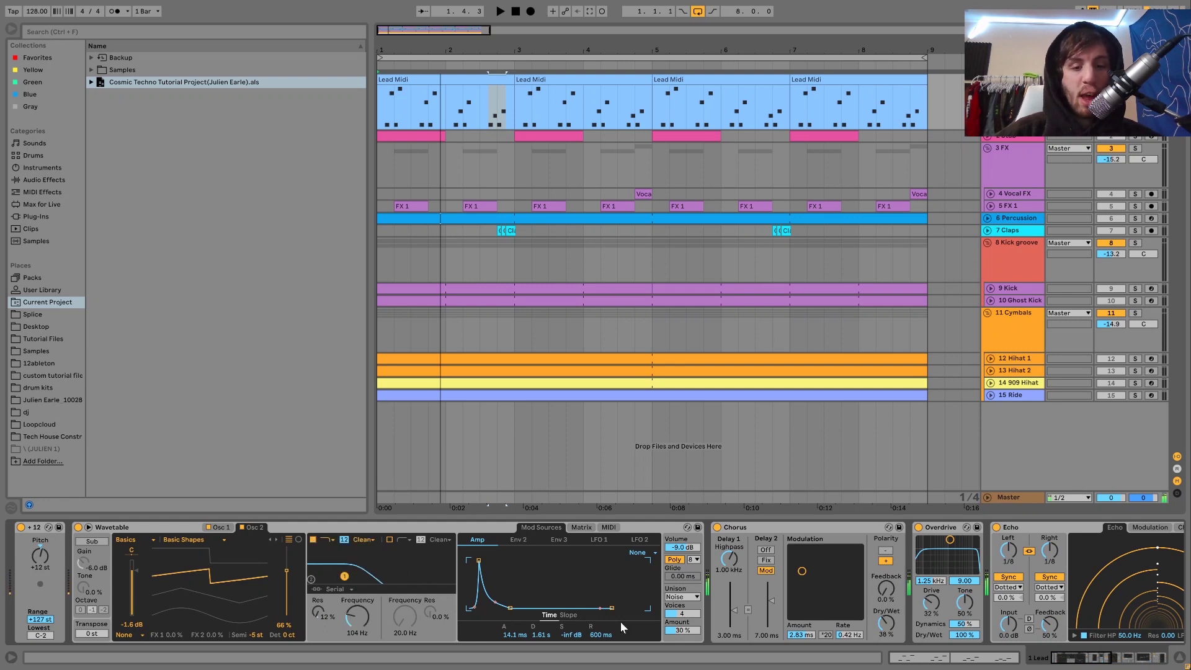
{"action": "scroll", "coordinate": [621, 622], "scroll_direction": "down", "scroll_amount": 2}
{"action": "scroll", "coordinate": [621, 623], "scroll_direction": "up", "scroll_amount": 3}
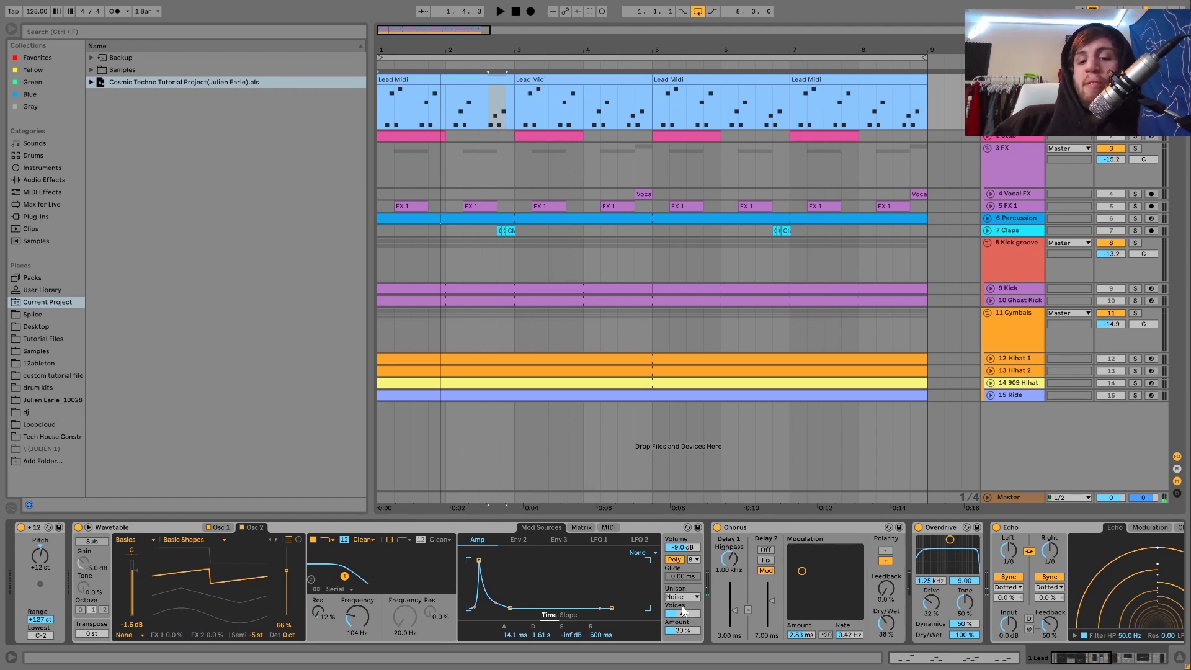
- Bypass and re-enable the lead's Overdrive to compare the sound, and play the lead melody with it active
{"action": "scroll", "coordinate": [695, 592], "scroll_direction": "right", "scroll_amount": 5}
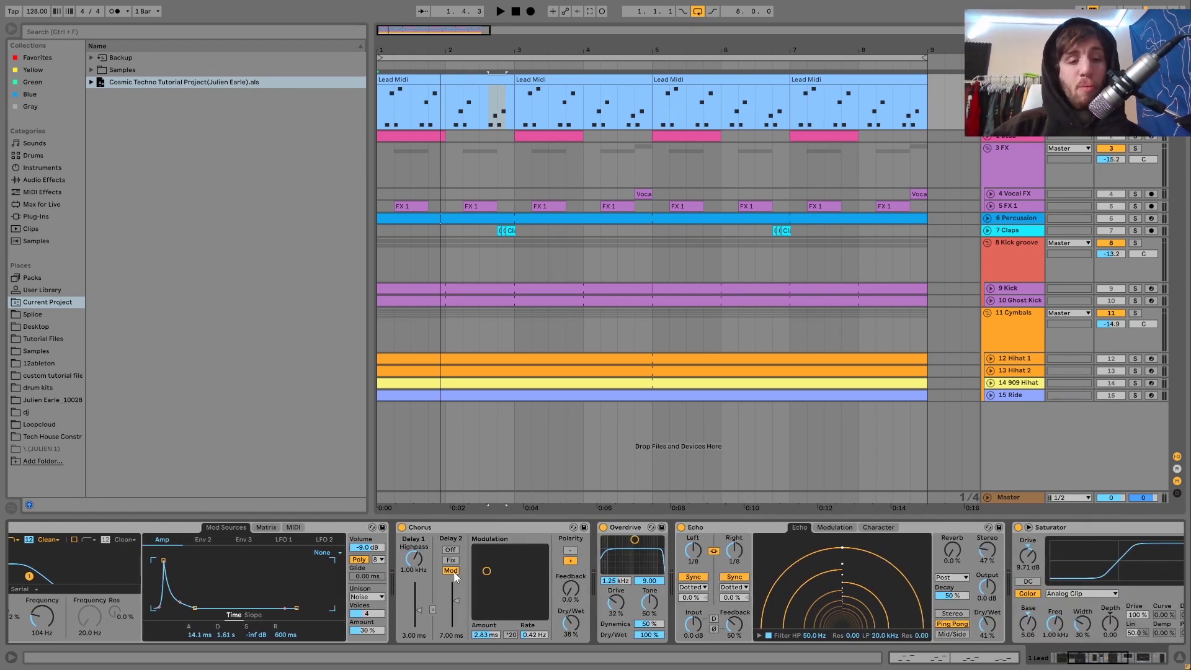
{"action": "scroll", "coordinate": [516, 544], "scroll_direction": "right", "scroll_amount": 4}
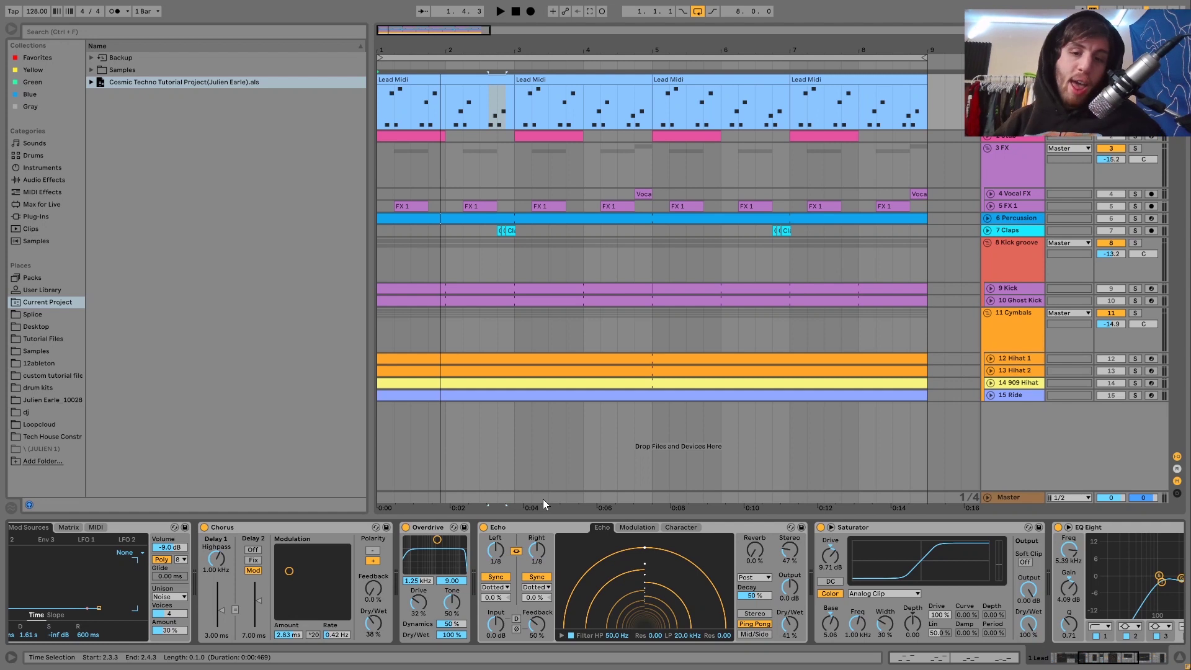
{"action": "left_click", "coordinate": [407, 527]}
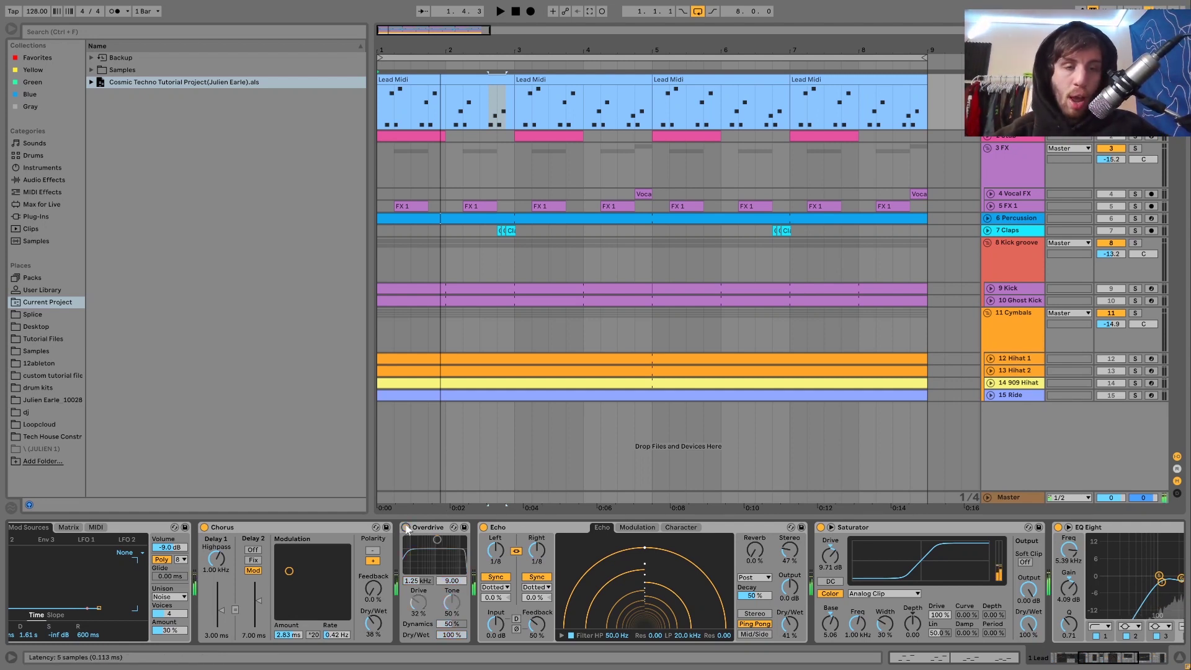
{"action": "left_click", "coordinate": [406, 528]}
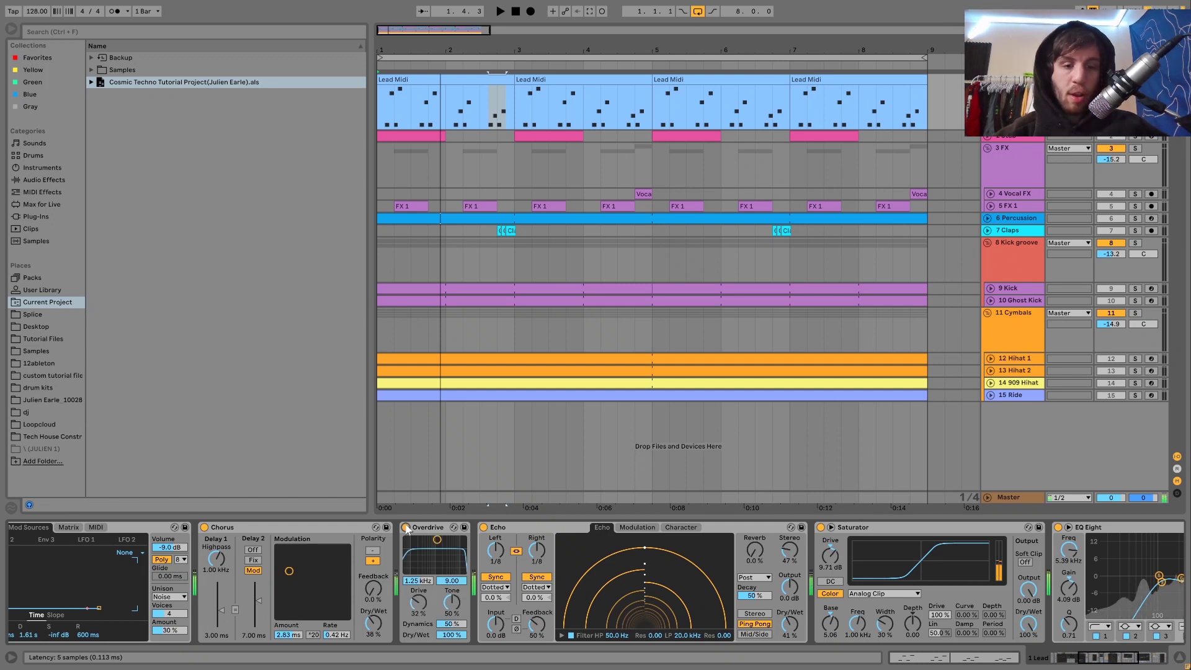
{"action": "key", "text": "space"}
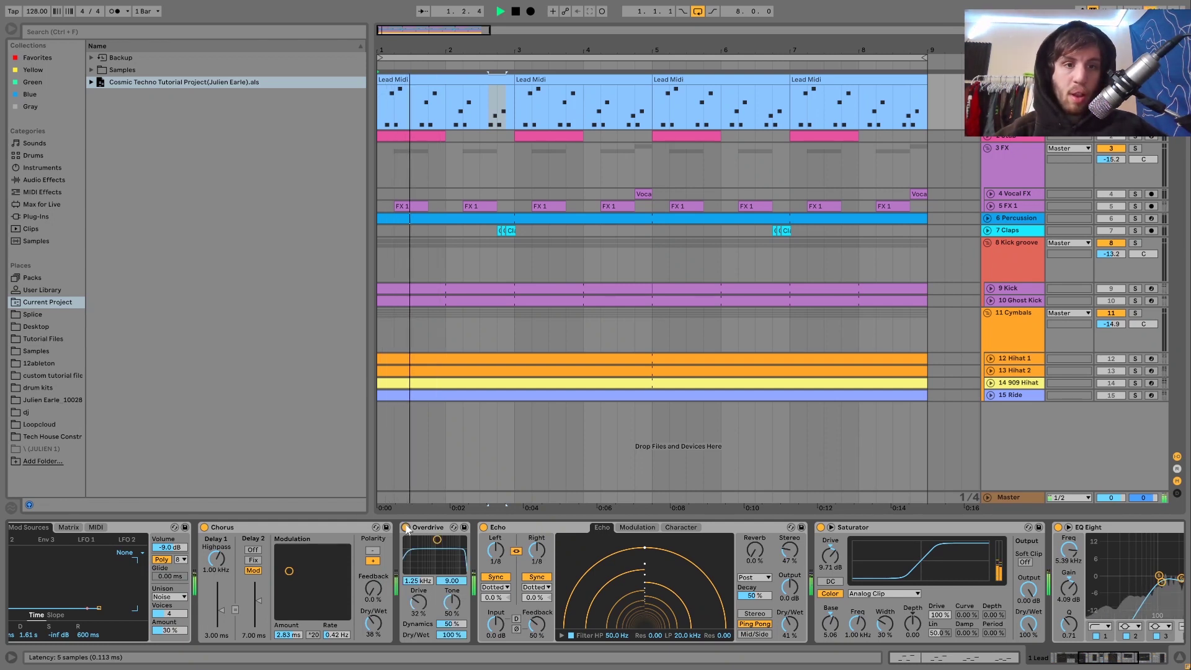
{"action": "key", "text": "space"}
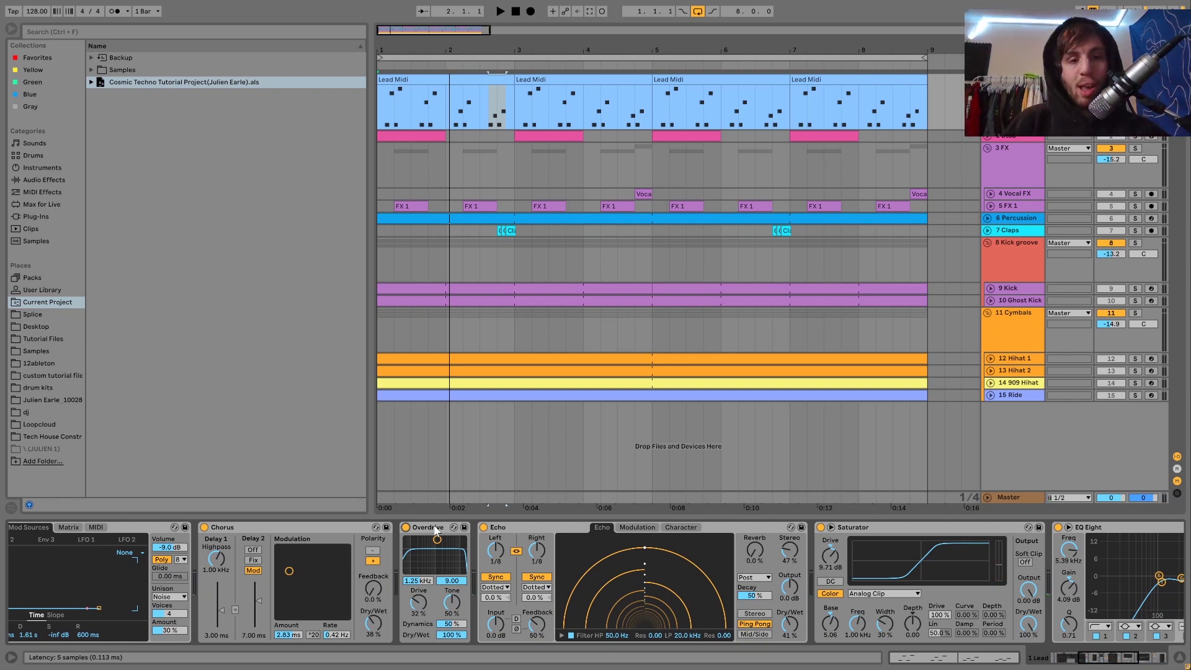
- Examine the settings of the lead's effects from Overdrive through Echo, Saturator and EQ Eight to the Compressor
{"action": "left_click", "coordinate": [436, 529]}
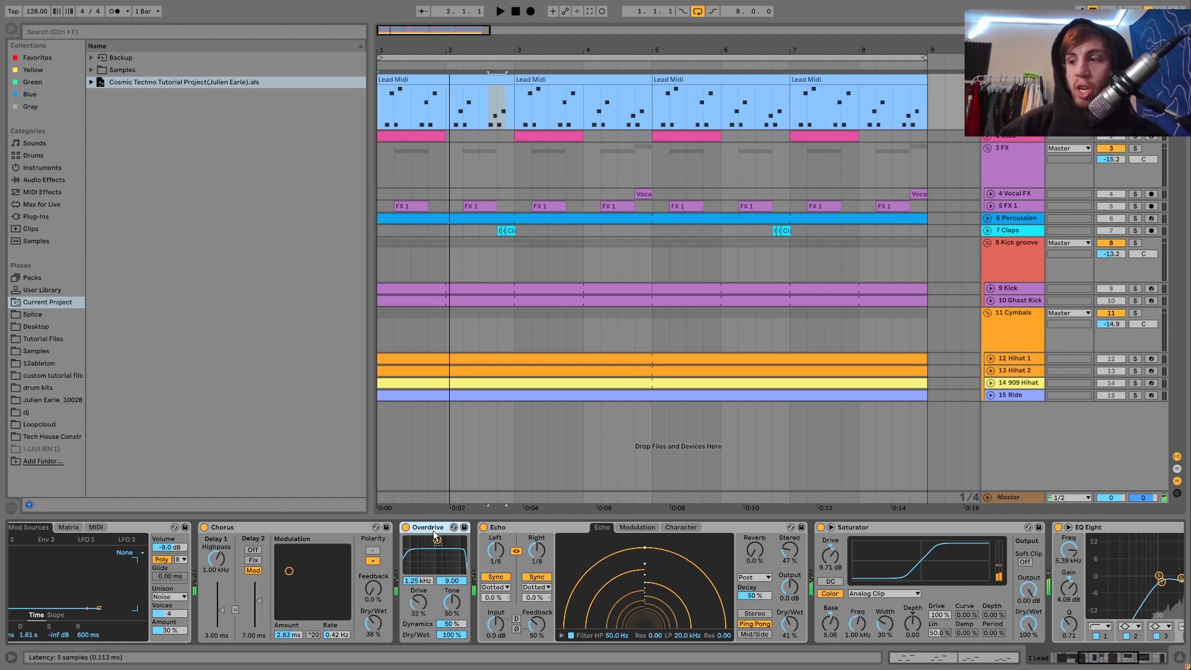
{"action": "scroll", "coordinate": [523, 557], "scroll_direction": "down", "scroll_amount": 3}
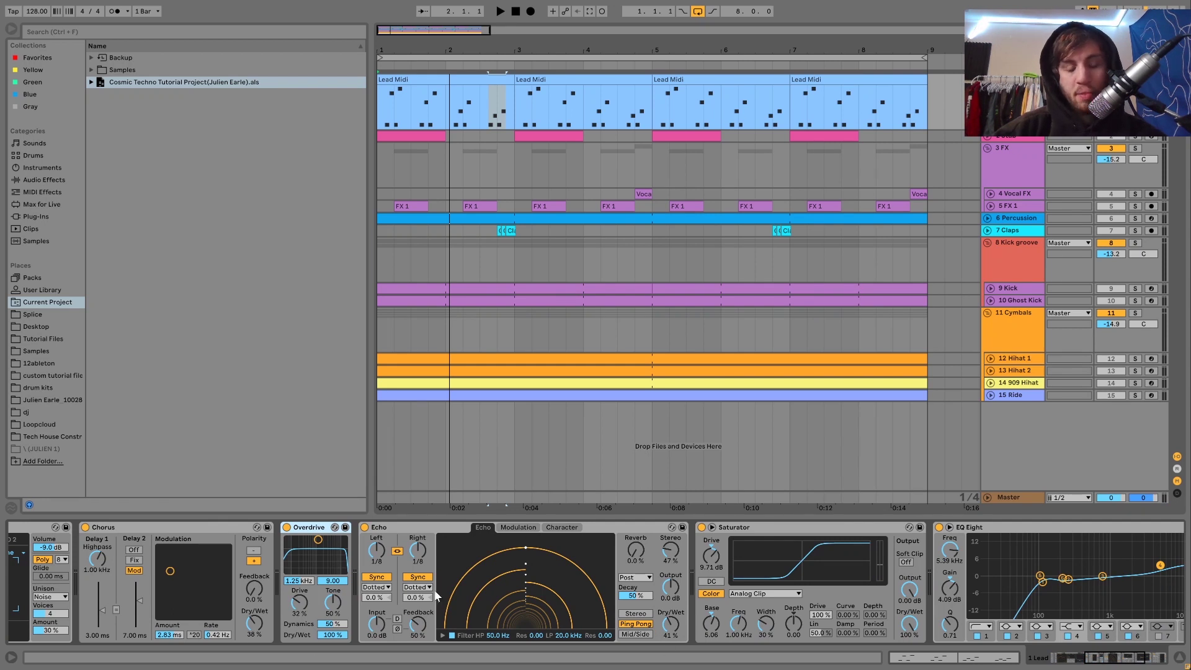
{"action": "scroll", "coordinate": [801, 613], "scroll_direction": "up", "scroll_amount": 2}
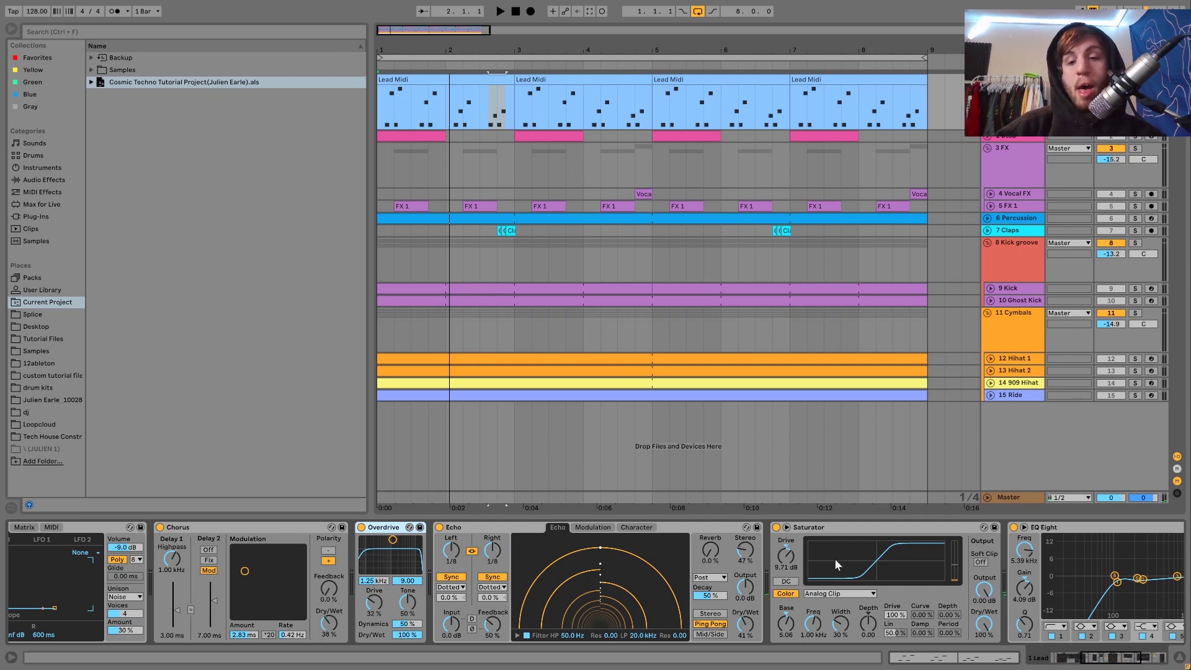
{"action": "scroll", "coordinate": [822, 541], "scroll_direction": "down", "scroll_amount": 4}
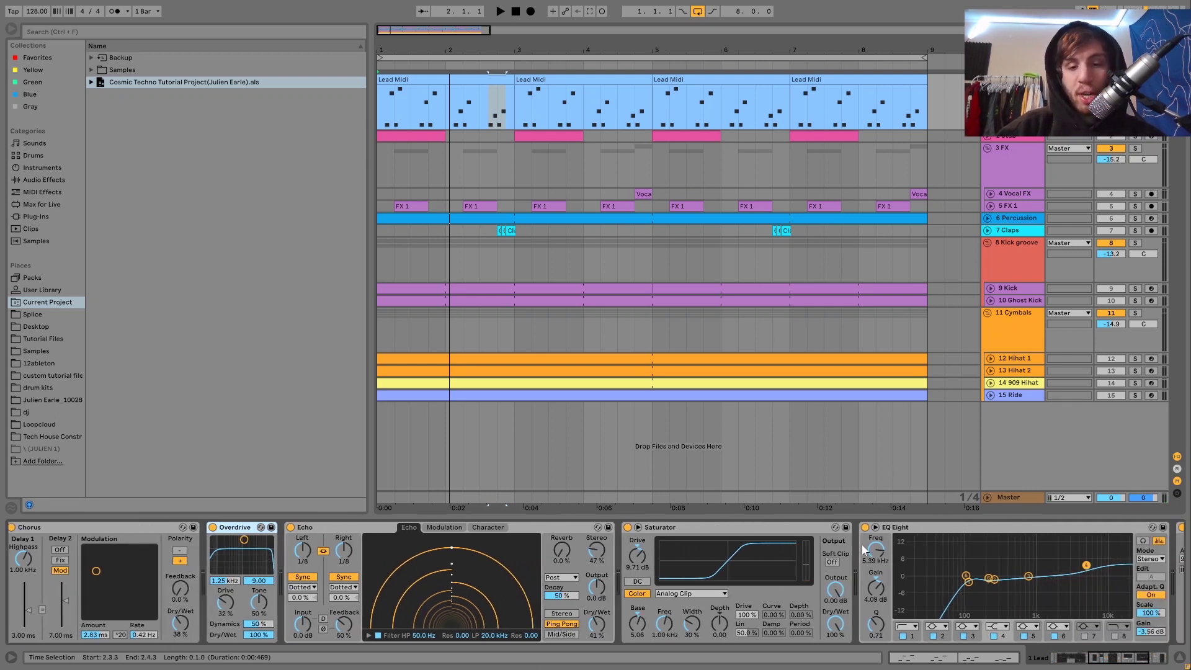
{"action": "scroll", "coordinate": [967, 561], "scroll_direction": "down", "scroll_amount": 8}
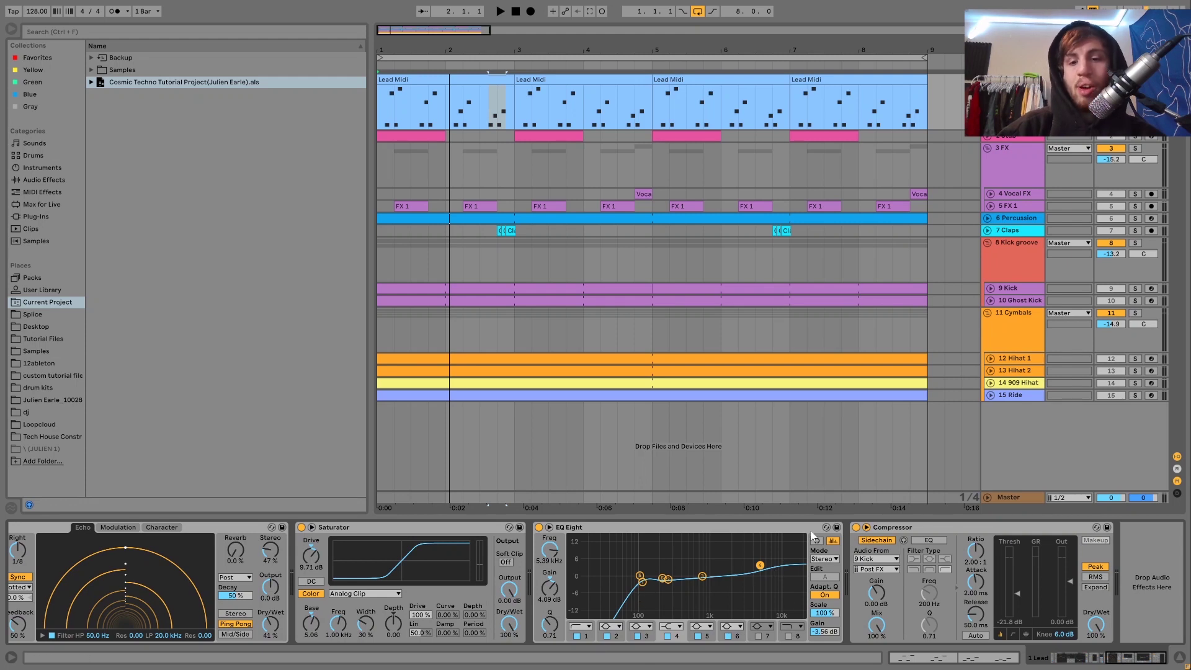
- Select the Compressor sidechained to the kick and play the lead to check its ducking
{"action": "left_click", "coordinate": [893, 529]}
{"action": "key", "text": "space"}
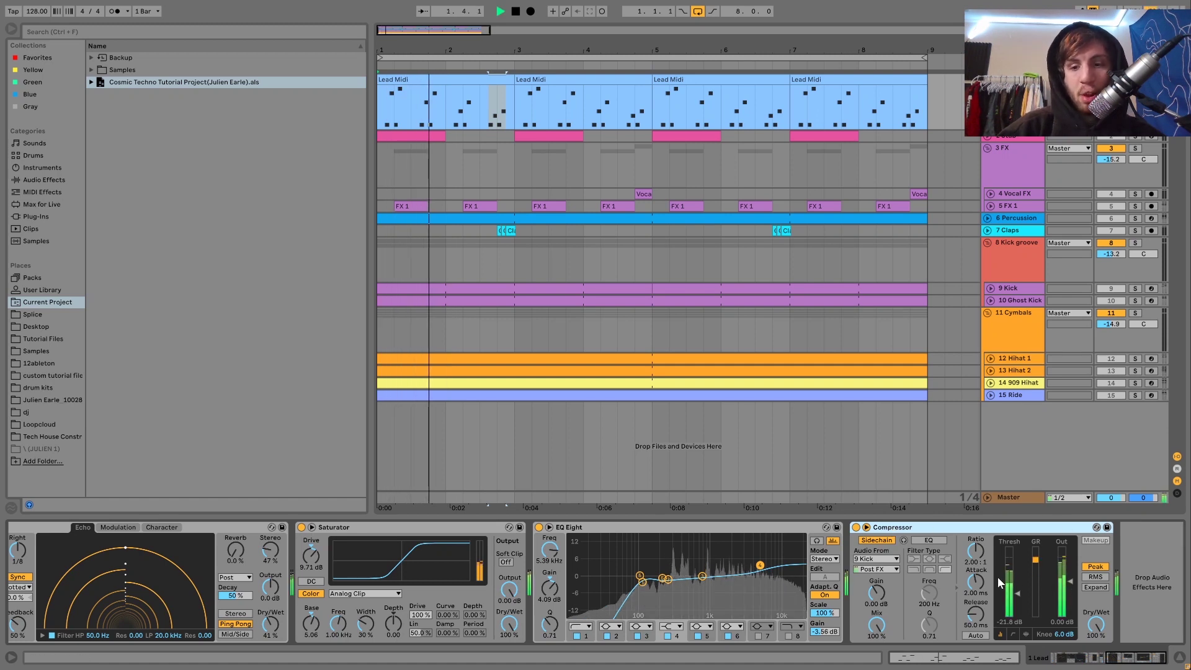
{"action": "key", "text": "space"}
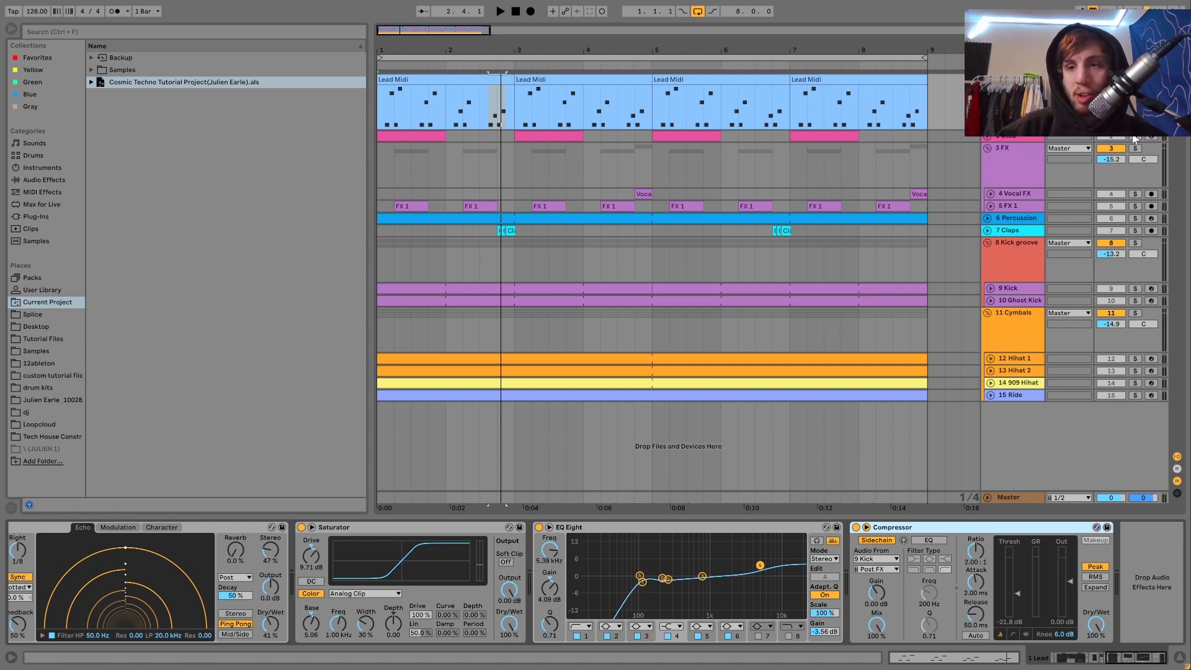
- Unfold the 2 Stab track and play its clips on their own, showing its Analog device chain
{"action": "left_click_drag", "start_coordinate": [992, 140], "coordinate": [806, 185]}
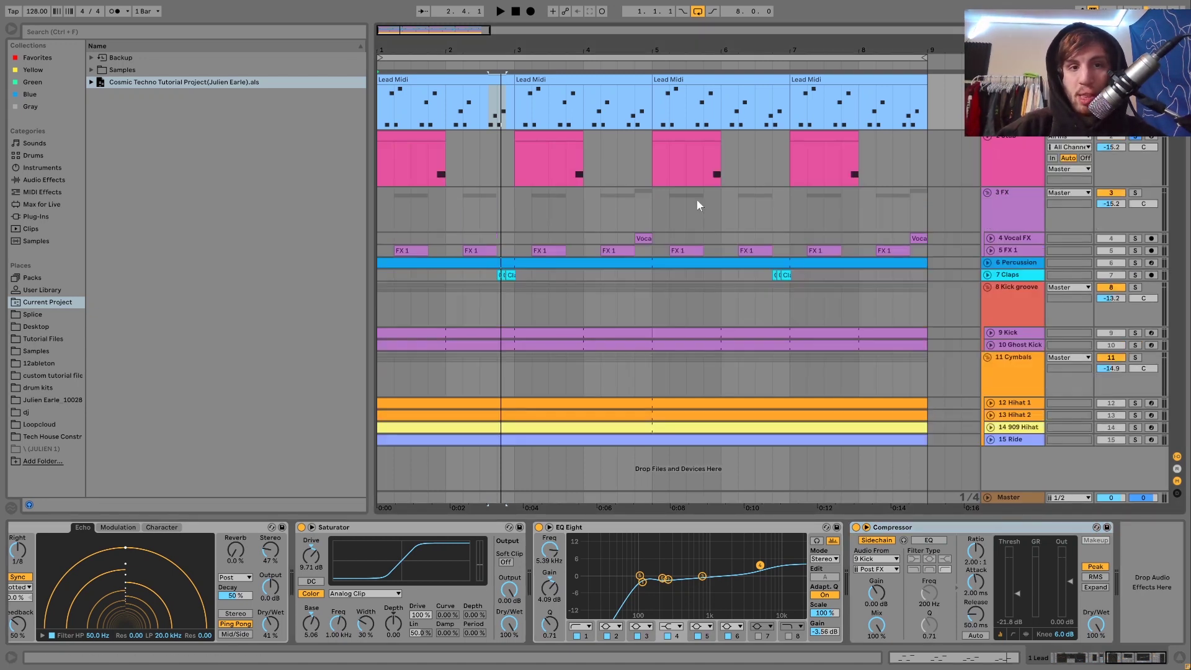
{"action": "left_click", "coordinate": [410, 174]}
{"action": "key", "text": "space"}
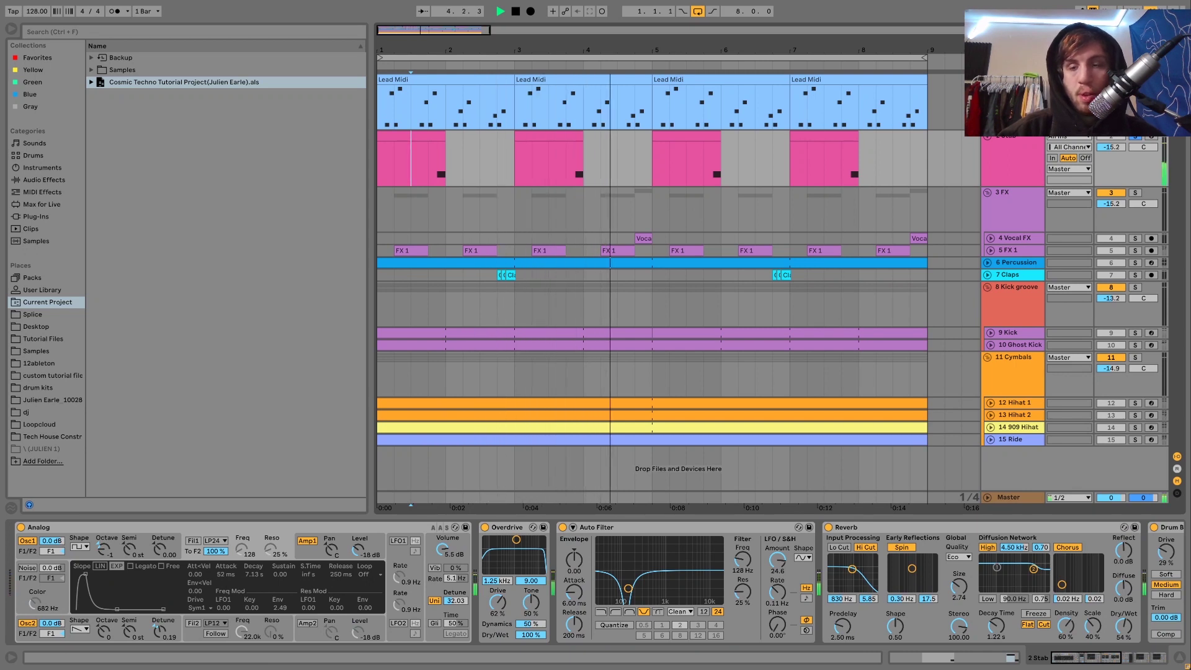
{"action": "key", "text": "space"}
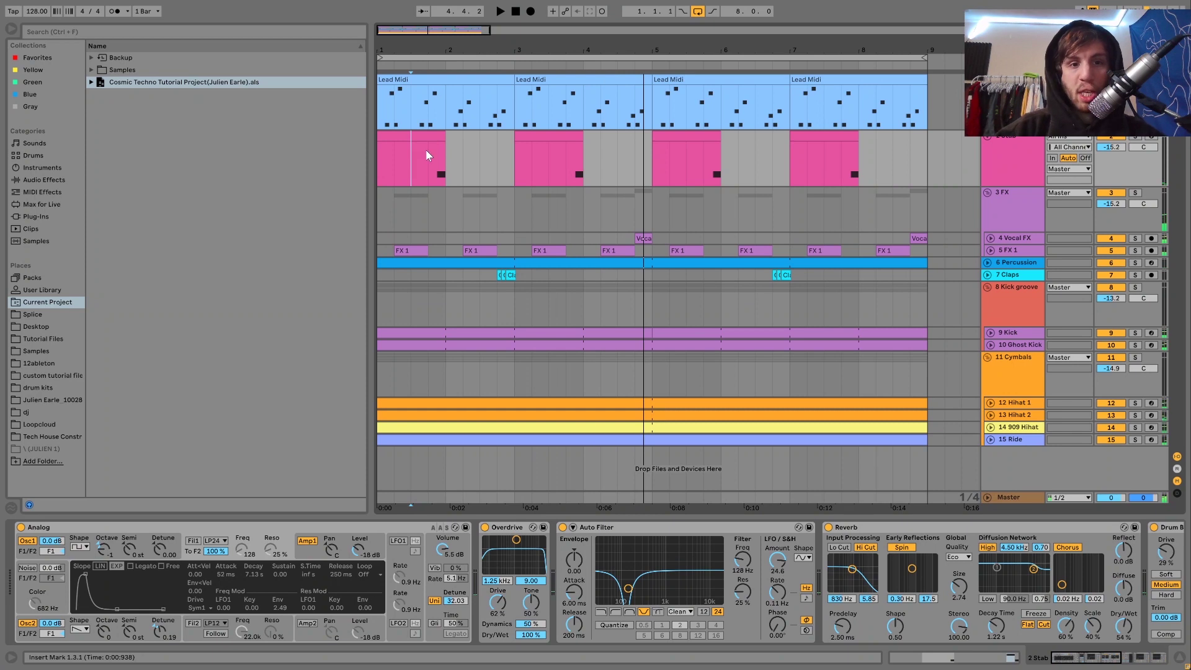
- Play the opening bars of the full arrangement repeatedly from 1.1.1 to hear the stab in context
{"action": "key", "text": "space"}
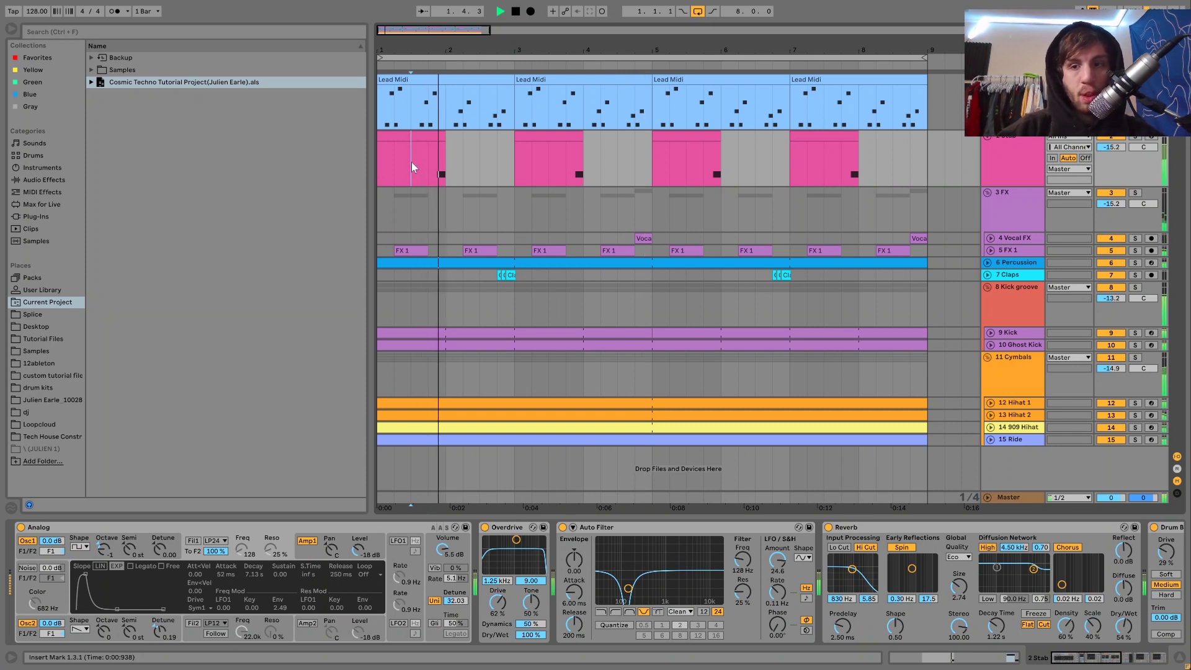
{"action": "key", "text": "space"}
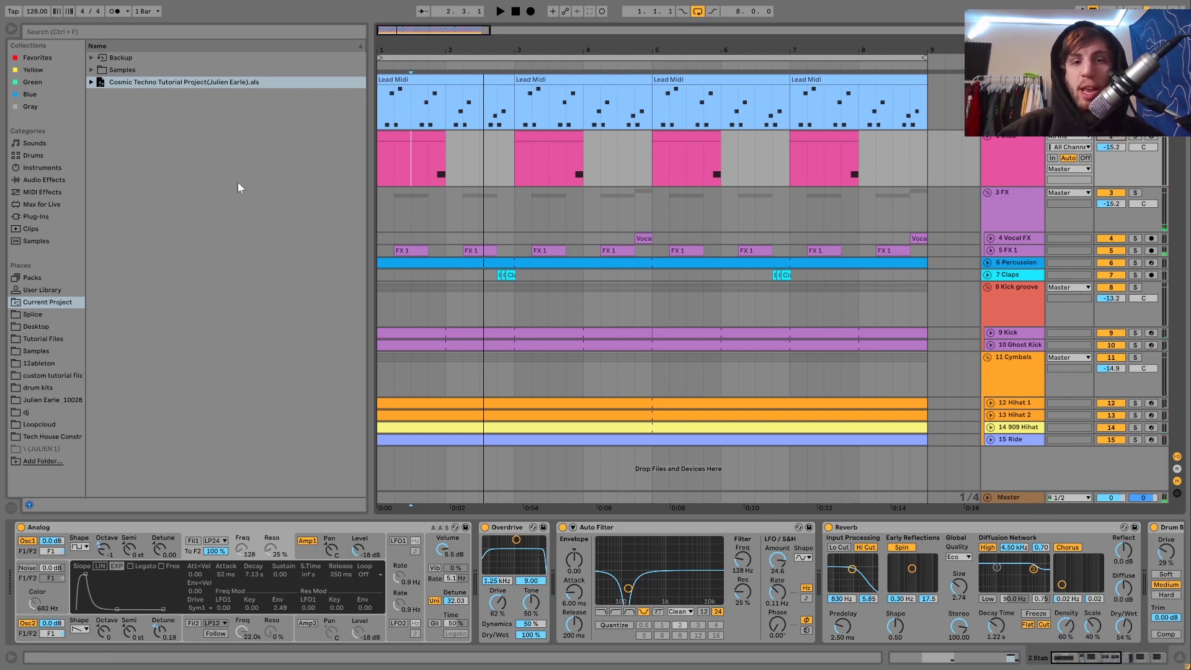
{"action": "left_click", "coordinate": [380, 172]}
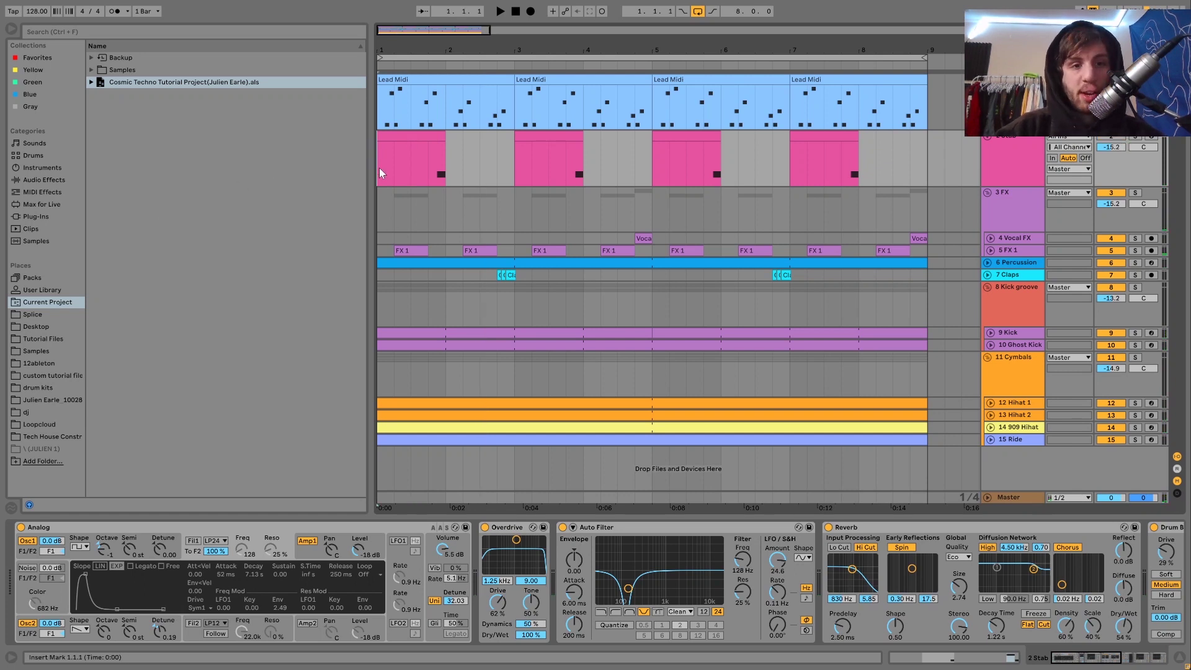
{"action": "key", "text": "space"}
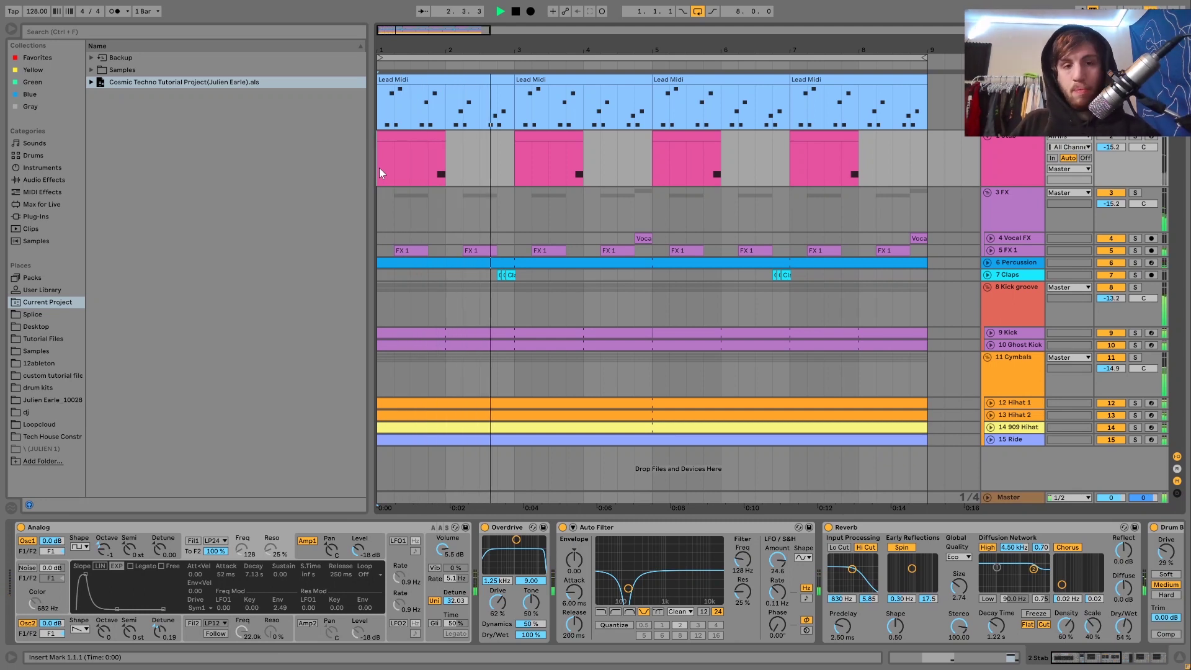
{"action": "key", "text": "space"}
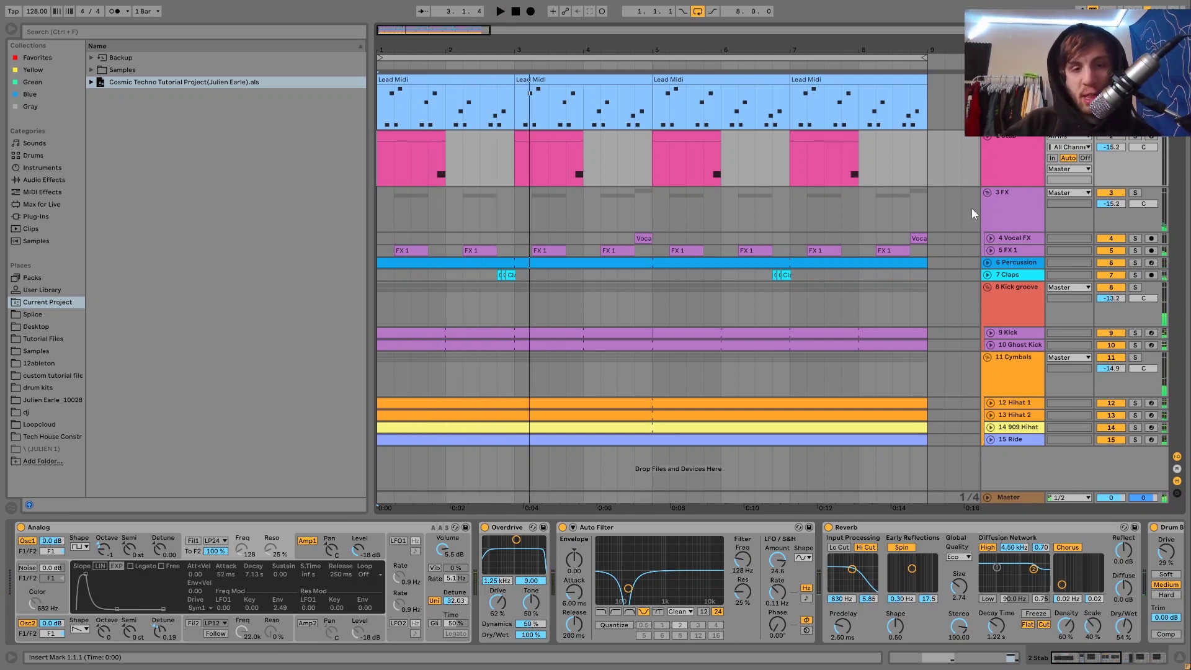
{"action": "key", "text": "space"}
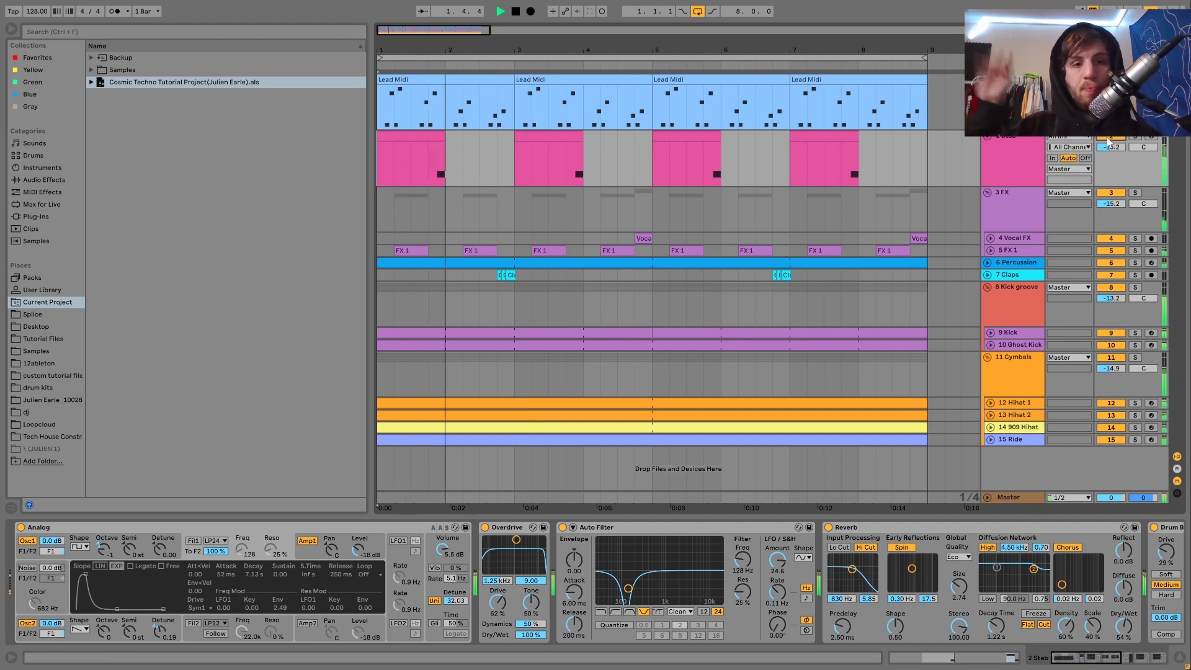
{"action": "key", "text": "space"}
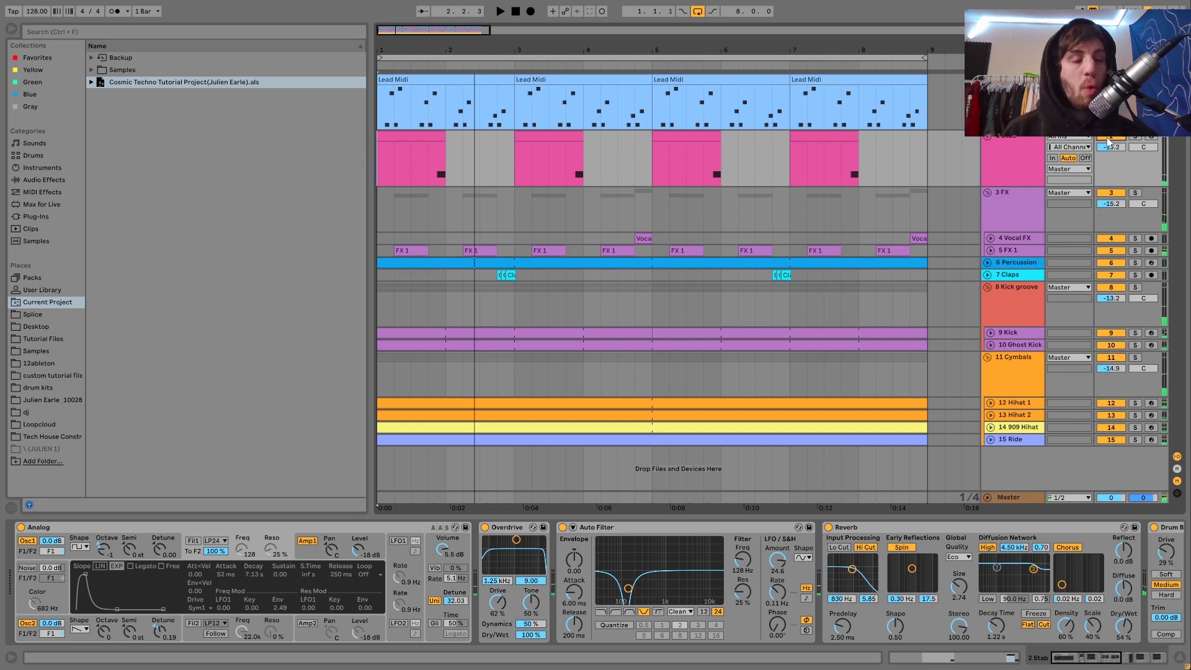
- Open the first stab clip, select its single note, and return to the track's devices
{"action": "double_click", "coordinate": [441, 132]}
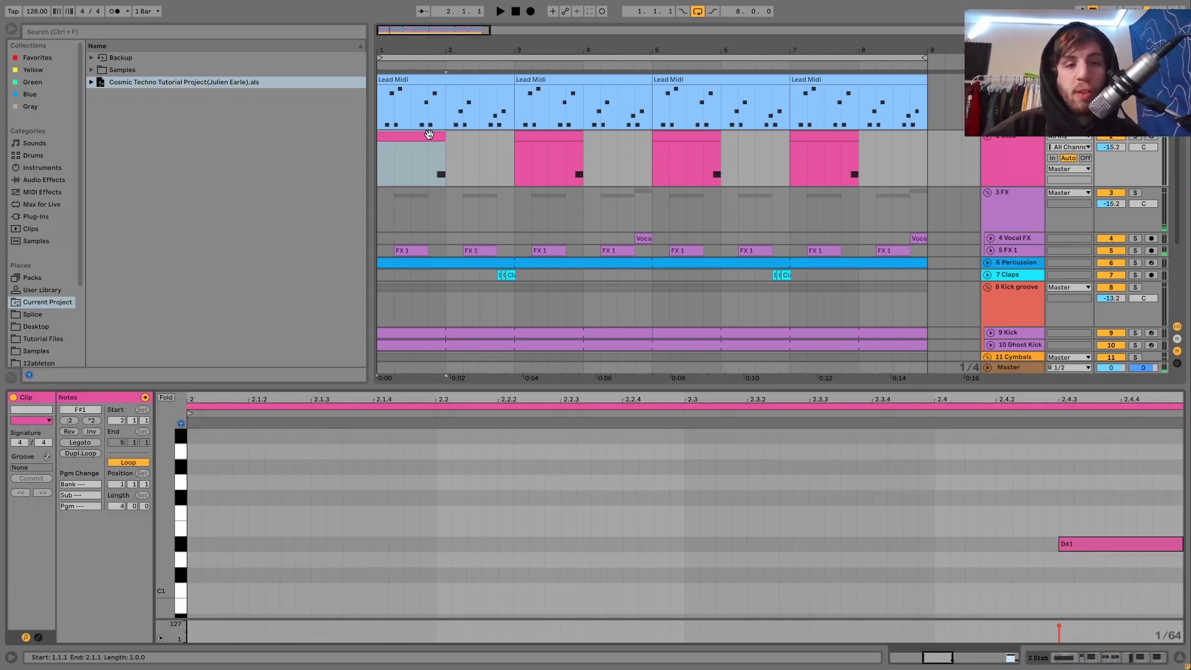
{"action": "left_click", "coordinate": [1088, 545]}
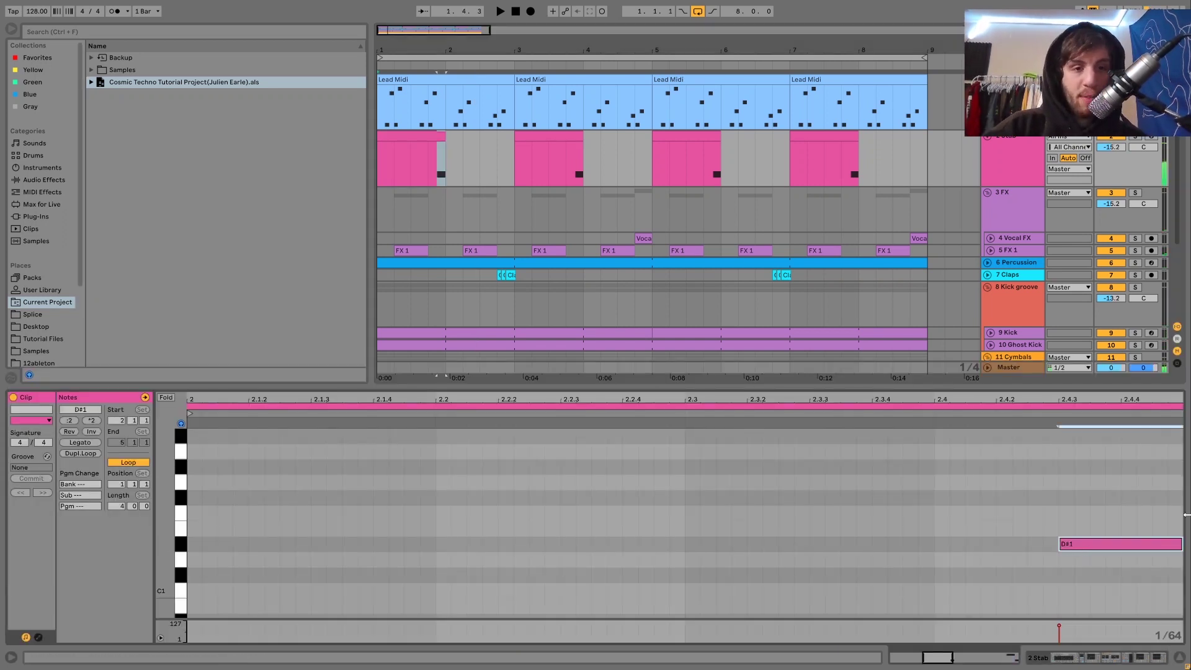
{"action": "left_click", "coordinate": [1010, 155]}
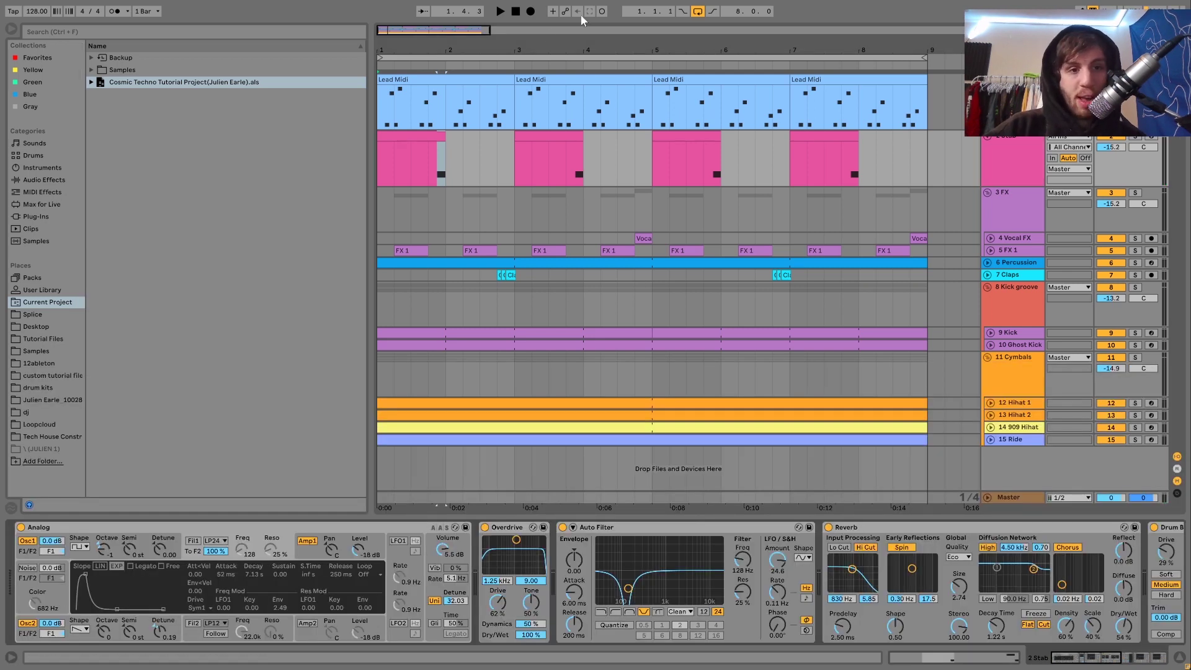
- Show the Amp1 envelope in the stab's Analog synth, and play the stab from 1.4.1
{"action": "left_click", "coordinate": [546, 527]}
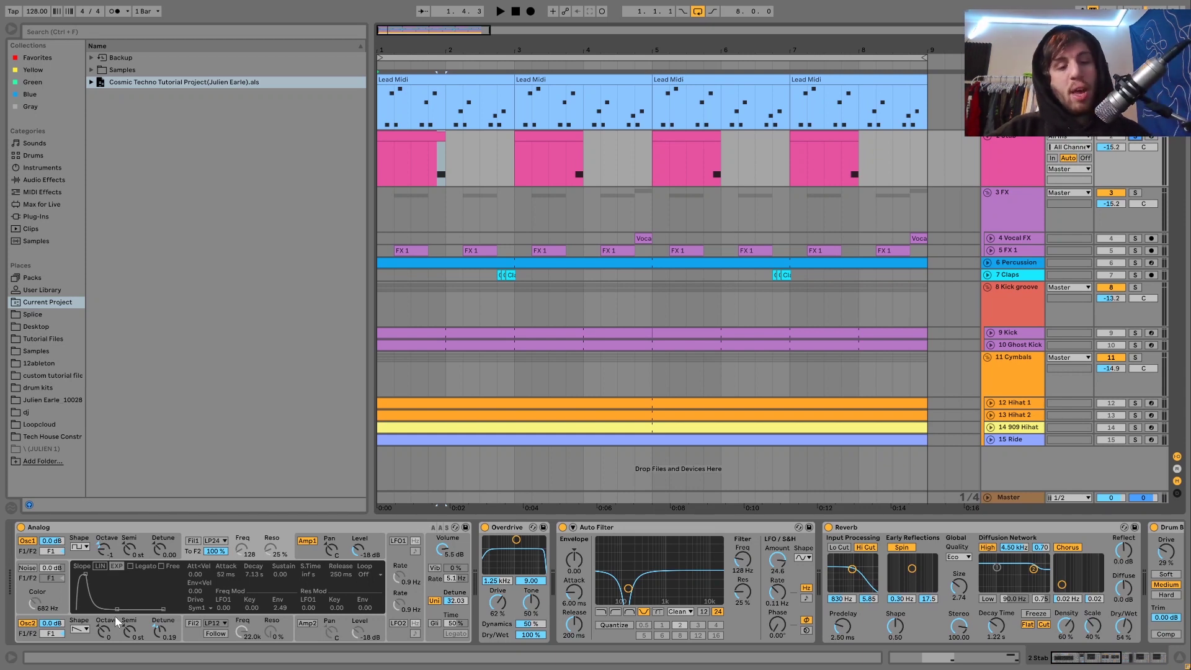
{"action": "left_click", "coordinate": [305, 549]}
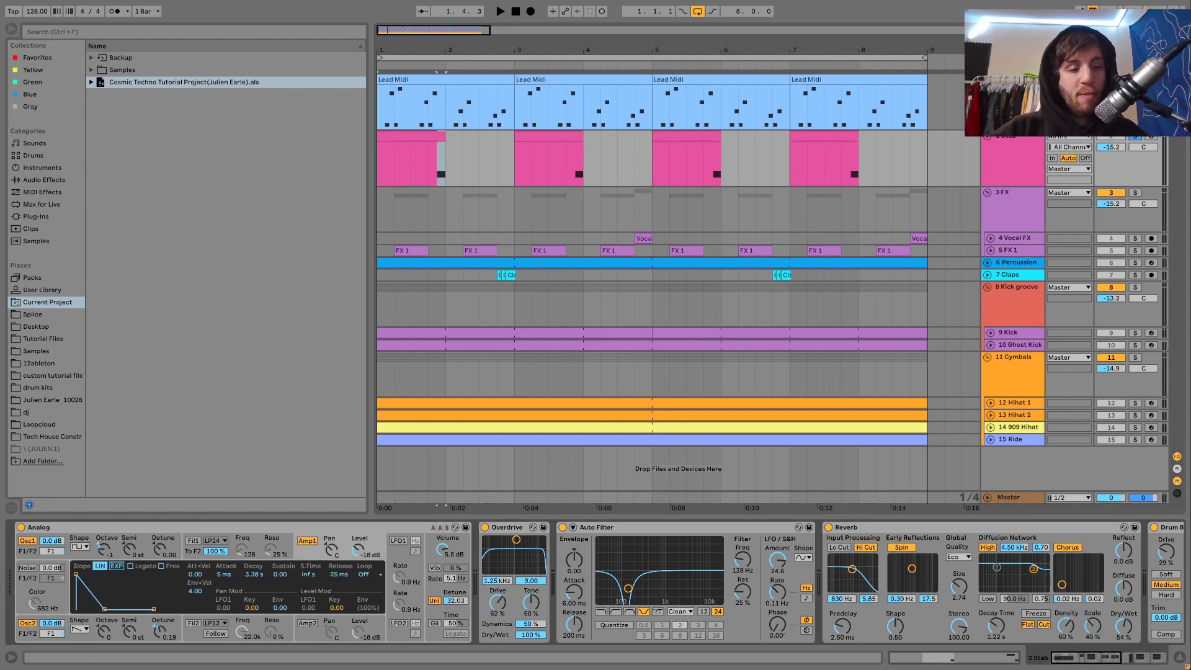
{"action": "left_click", "coordinate": [426, 166]}
{"action": "key", "text": "space"}
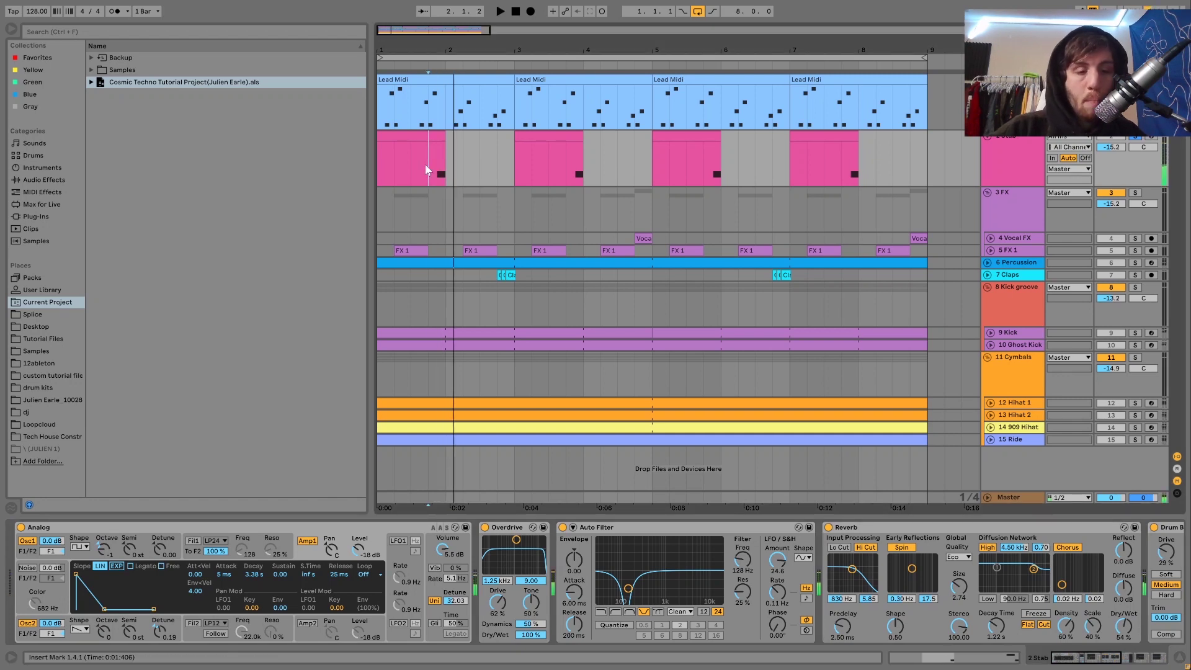
- Show the Analog synth's global routing, keyboard and unison settings, and play the stab
{"action": "left_click", "coordinate": [427, 587]}
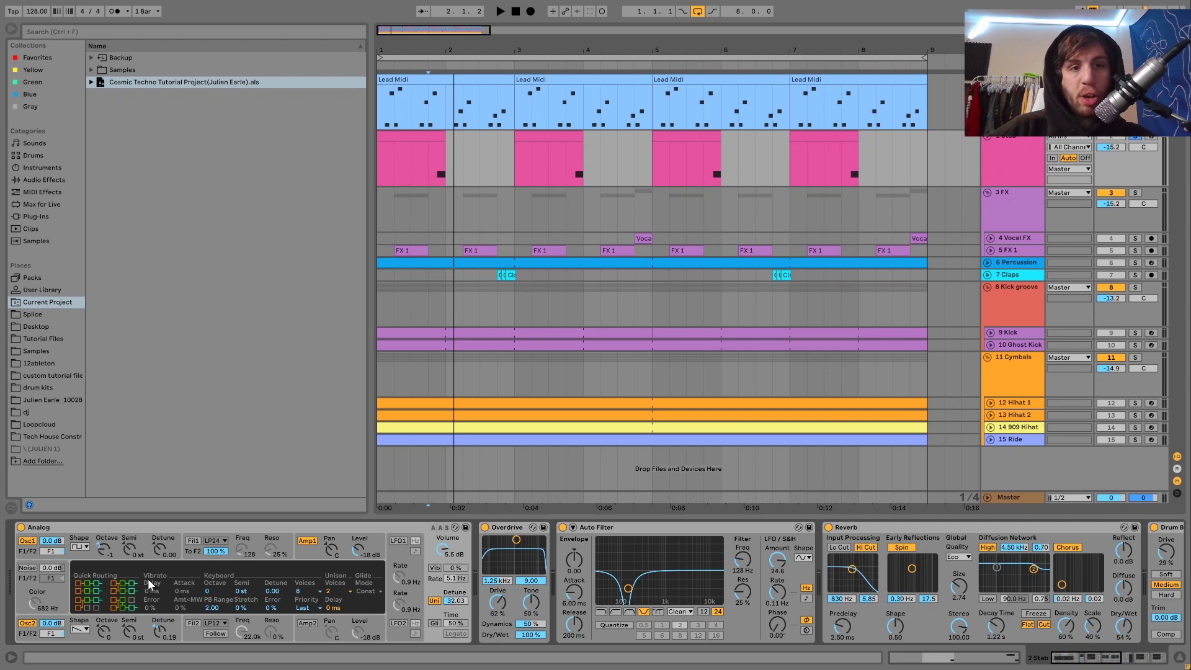
{"action": "key", "text": "space"}
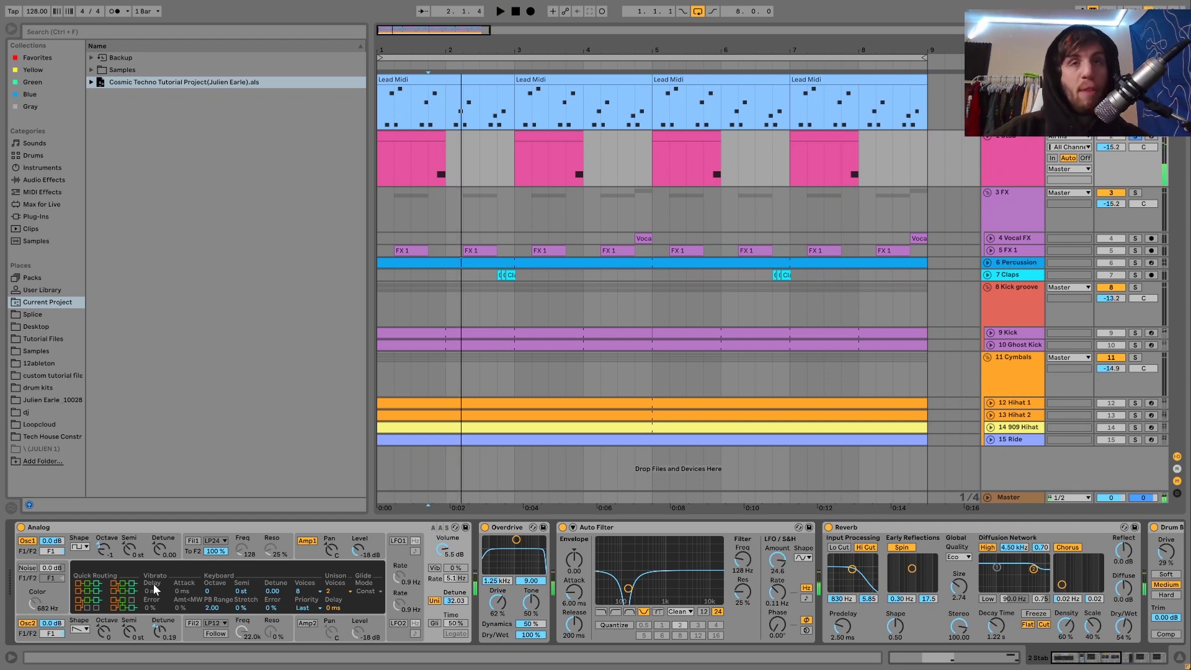
- Try other waveform shapes for Osc1 in the Analog synth, play the stab with them, and undo the shape changes
{"action": "left_click", "coordinate": [86, 555]}
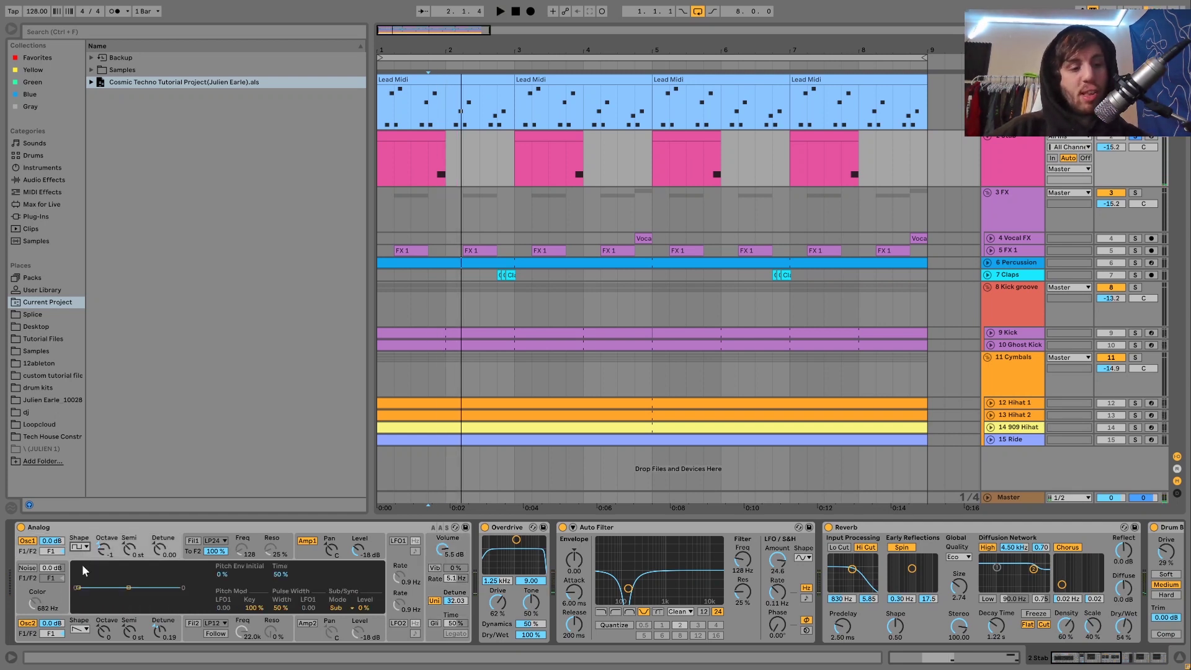
{"action": "key", "text": "space"}
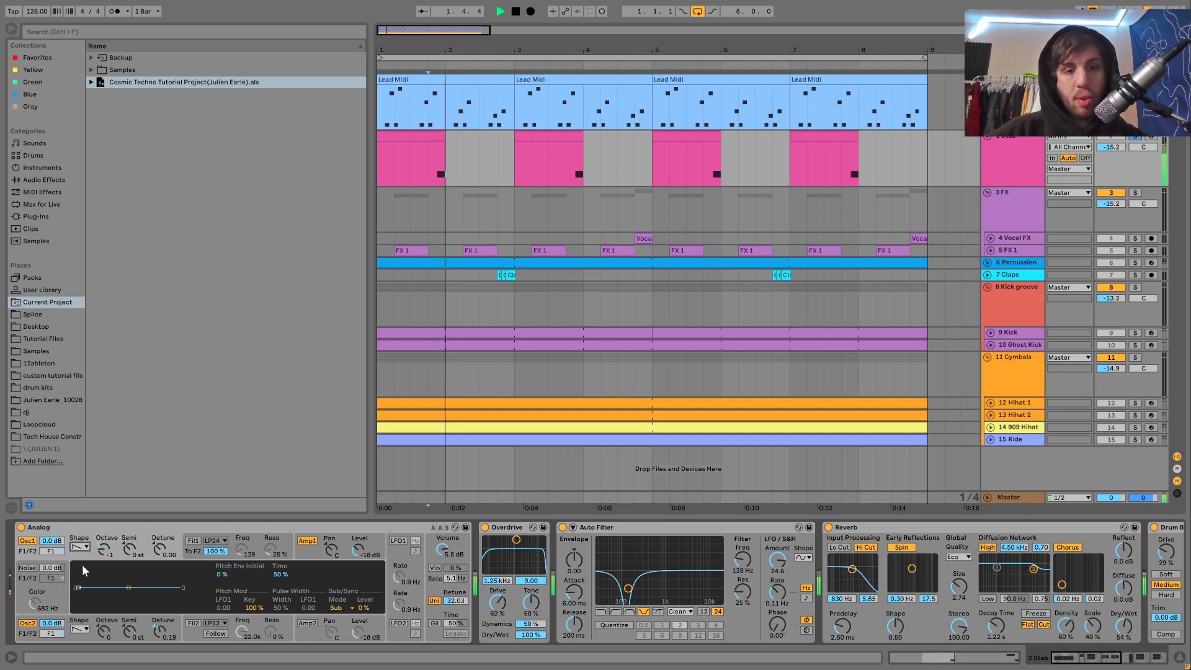
{"action": "key", "text": "space"}
{"action": "key", "text": "ctrl+z"}
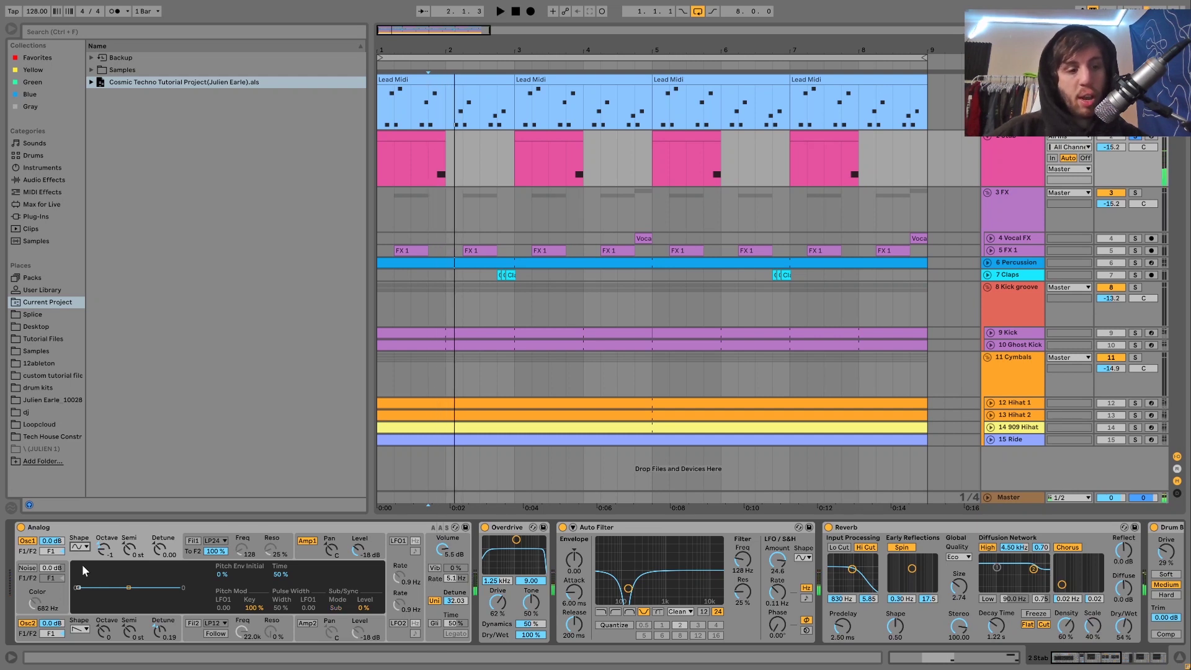
{"action": "key", "text": "space"}
{"action": "key", "text": "space"}
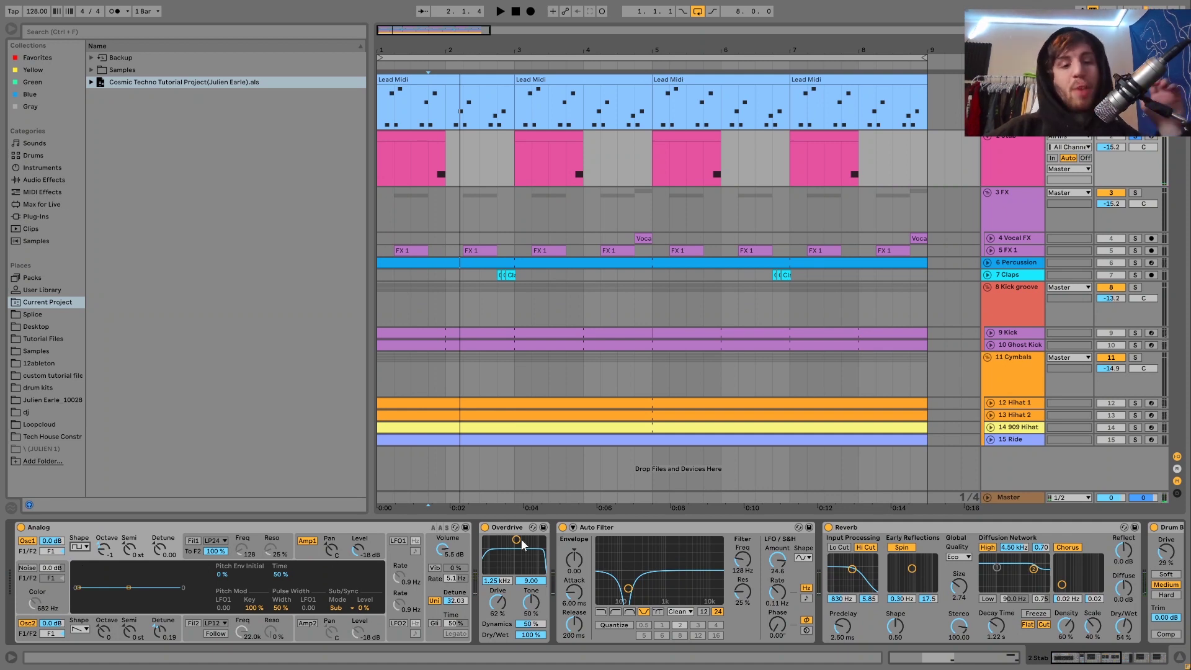
- Select the stab's Overdrive device and play the stab to hear its distortion
{"action": "left_click", "coordinate": [498, 534]}
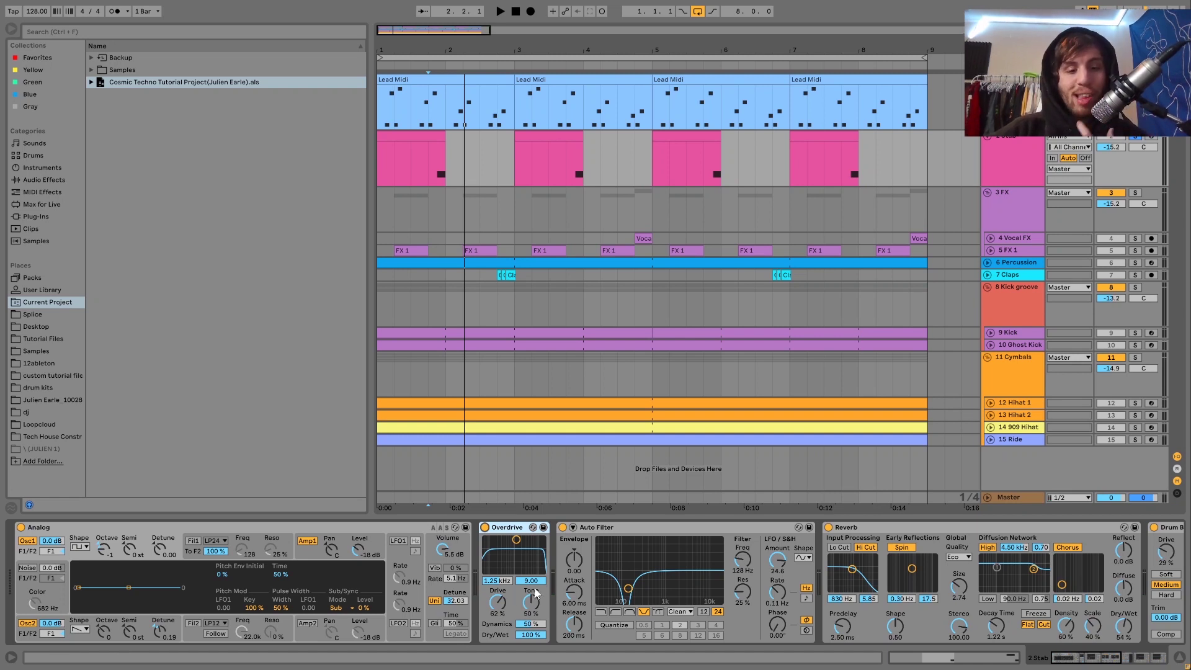
{"action": "key", "text": "space"}
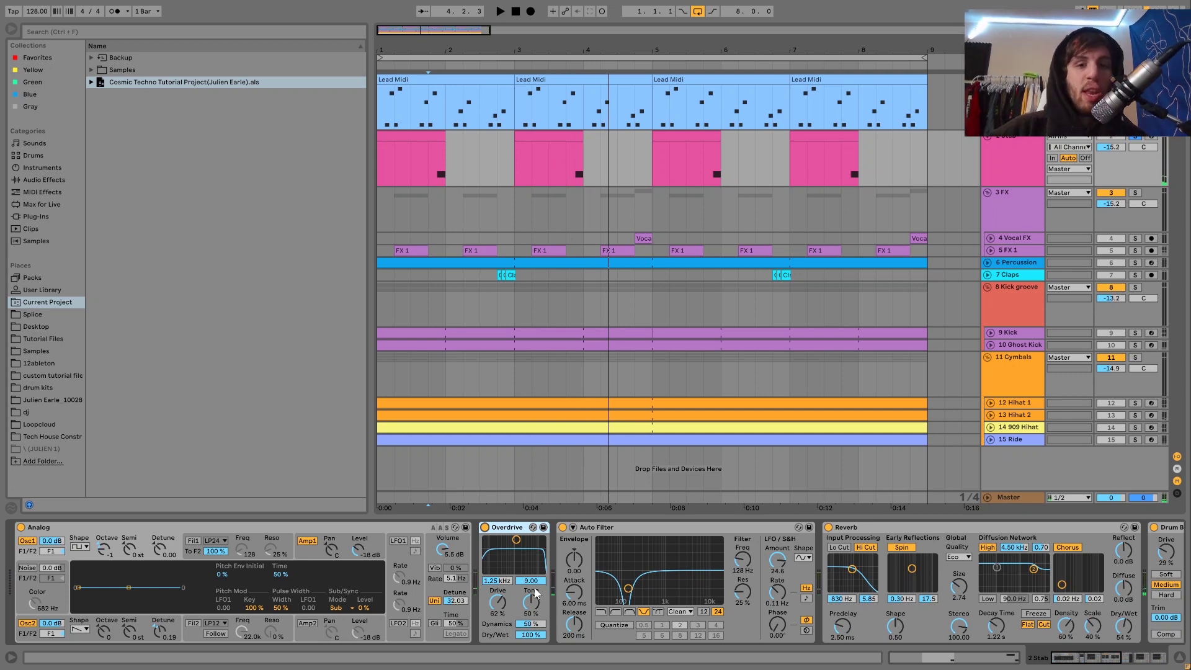
{"action": "key", "text": "space"}
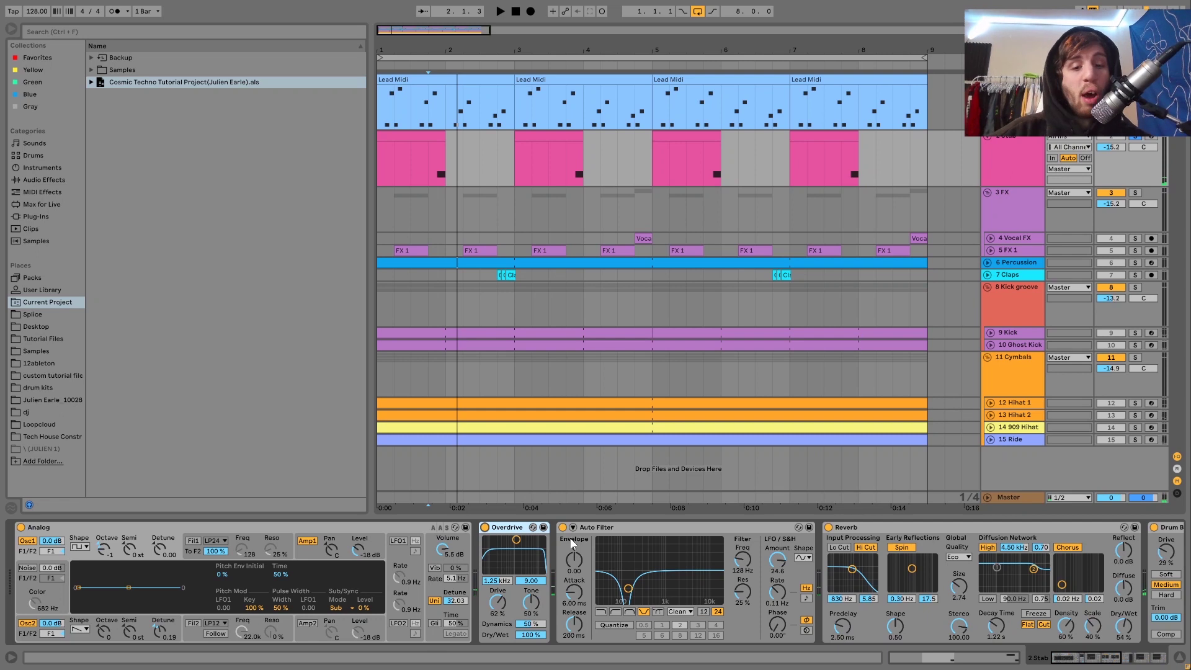
- Play the stab from 1.4.1 with the first Auto Filter bypassed, re-enable it, and set its notch to 133 Hz with 21% resonance
{"action": "scroll", "coordinate": [571, 538], "scroll_direction": "right", "scroll_amount": 5}
{"action": "scroll", "coordinate": [571, 542], "scroll_direction": "left", "scroll_amount": 1}
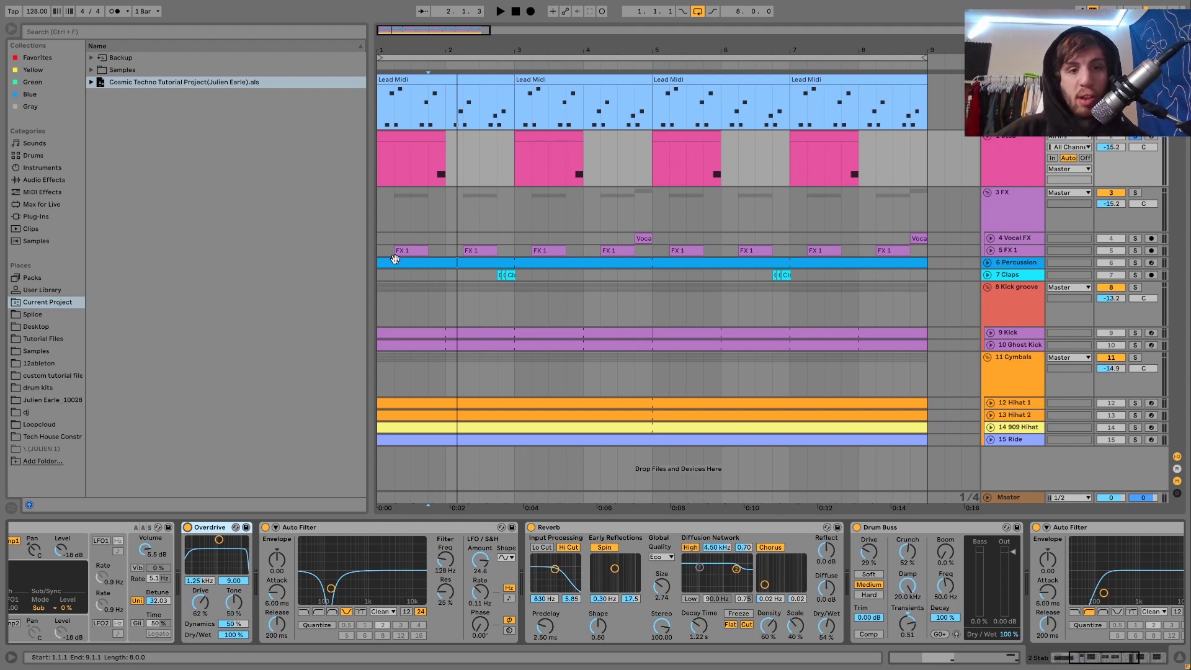
{"action": "left_click", "coordinate": [433, 165]}
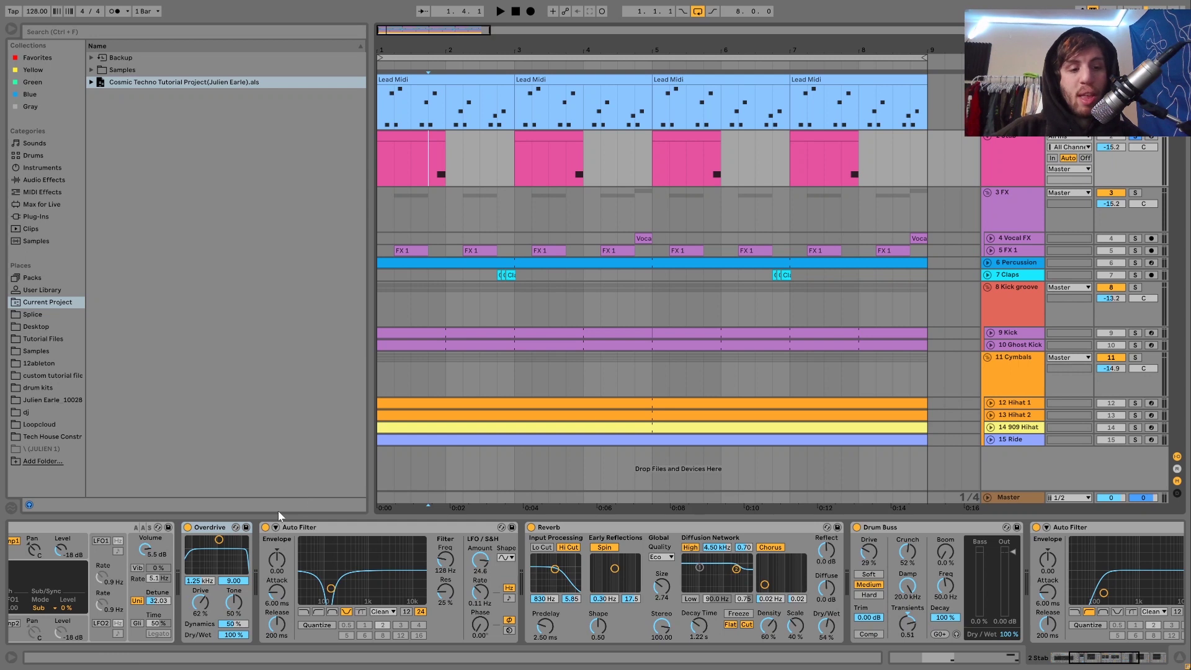
{"action": "left_click", "coordinate": [266, 527]}
{"action": "key", "text": "space"}
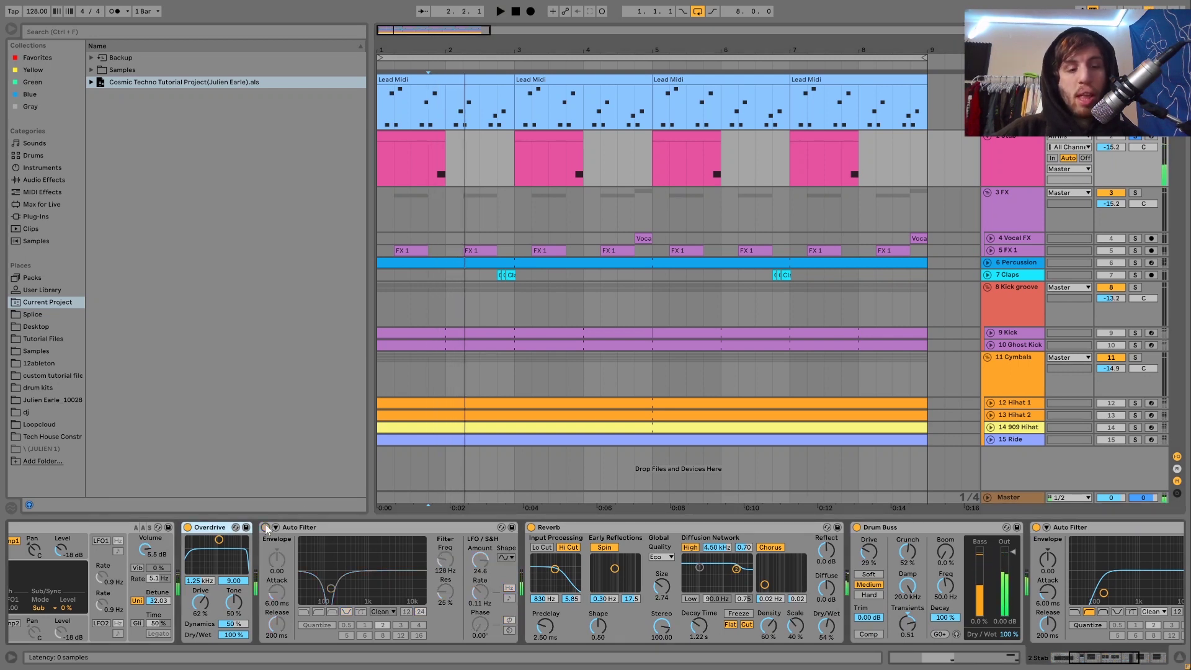
{"action": "left_click", "coordinate": [266, 527]}
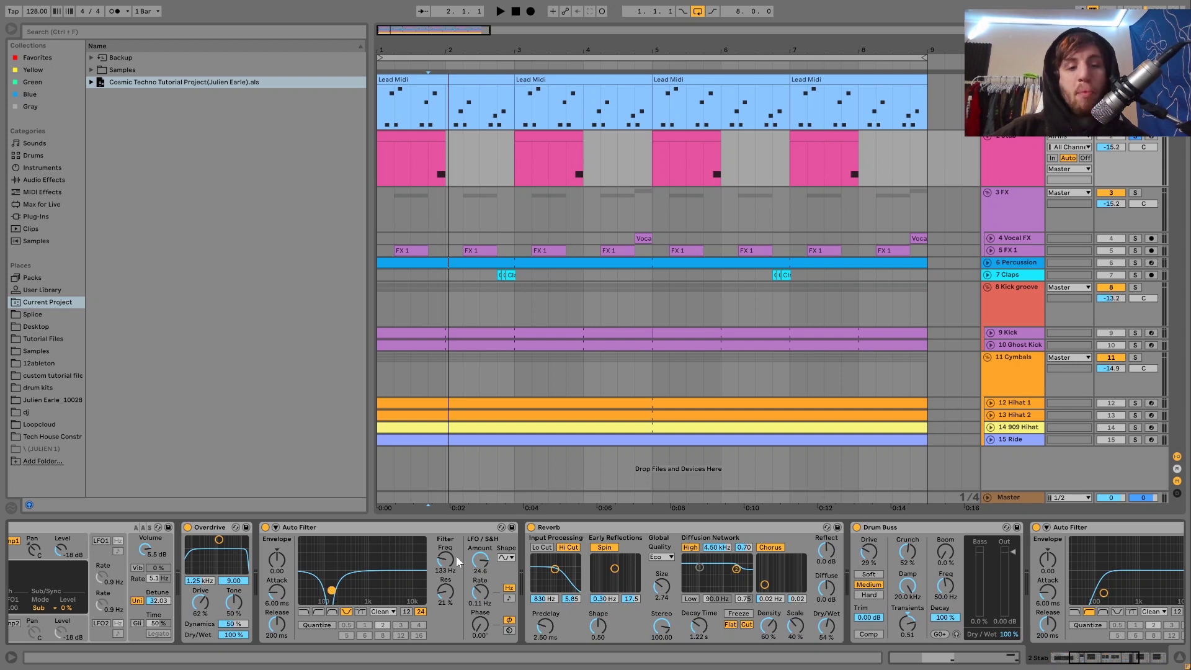
- Play the stab on its own, unsolo it to hear it within the full mix, and solo it again
{"action": "key", "text": "space"}
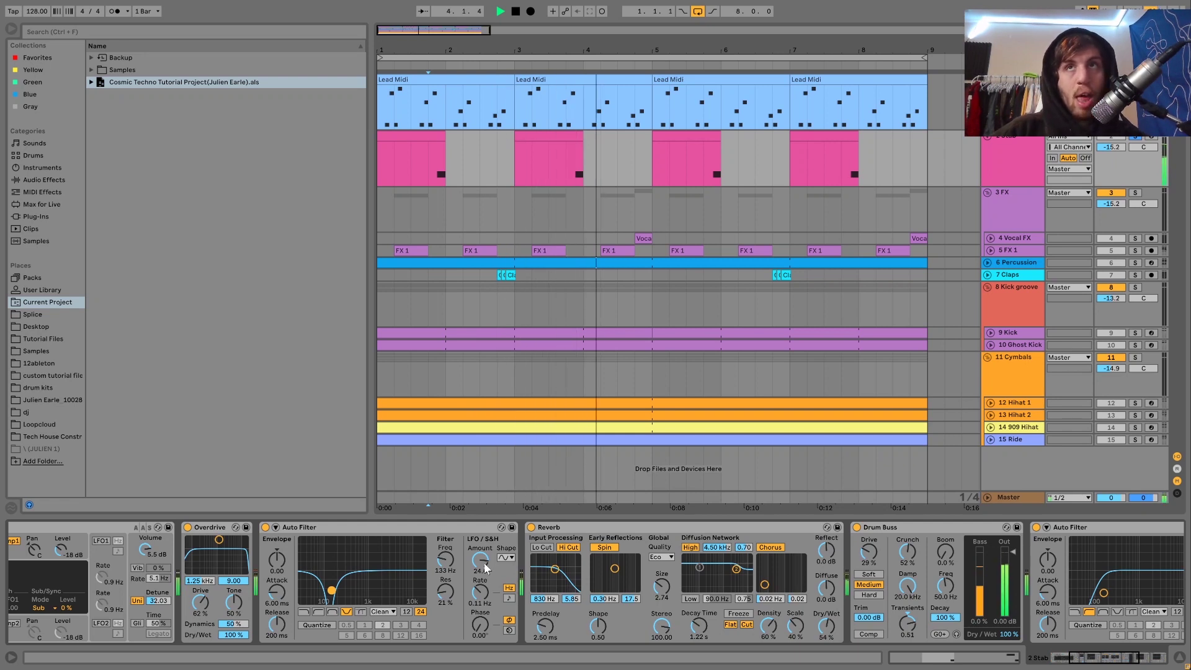
{"action": "left_click", "coordinate": [1136, 140]}
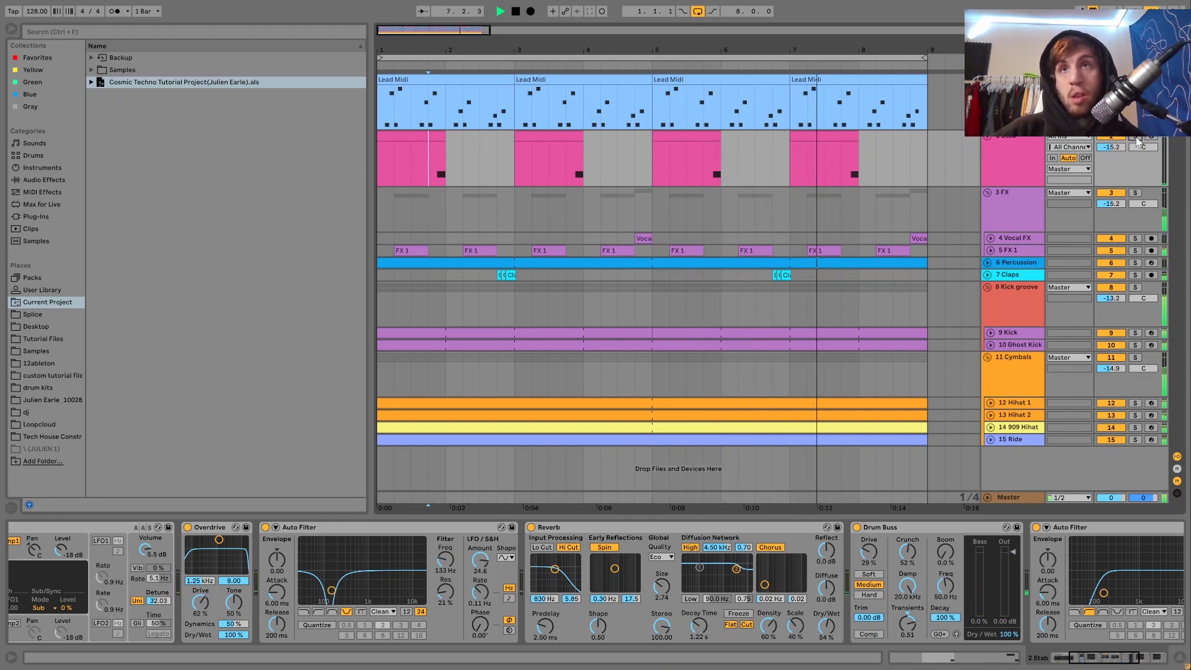
{"action": "left_click", "coordinate": [1136, 140]}
{"action": "key", "text": "space"}
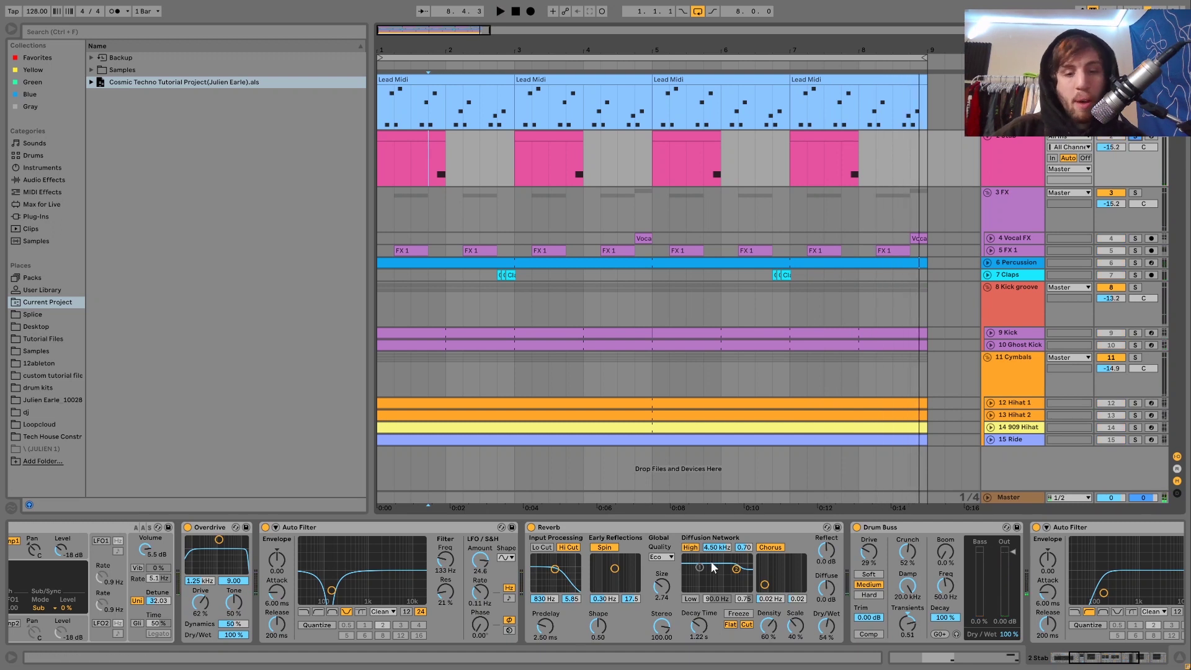
- Examine the stab's Reverb while playing from 1.4.1, first soloed and again with all tracks
{"action": "scroll", "coordinate": [710, 561], "scroll_direction": "right", "scroll_amount": 5}
{"action": "key", "text": "space"}
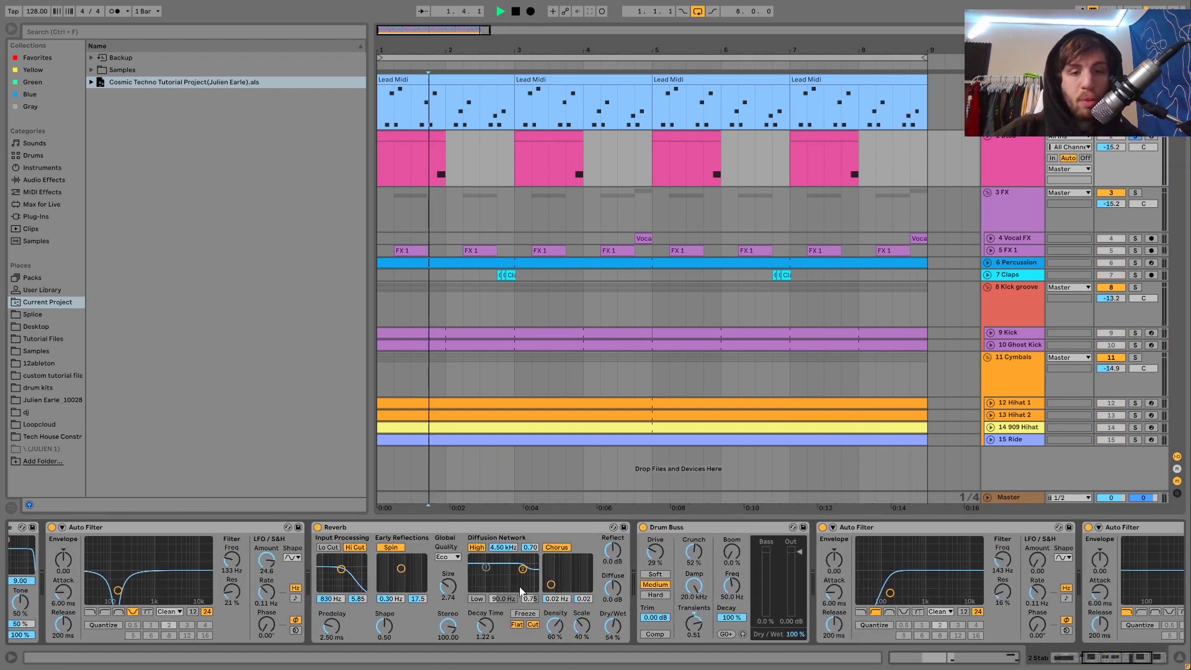
{"action": "key", "text": "space"}
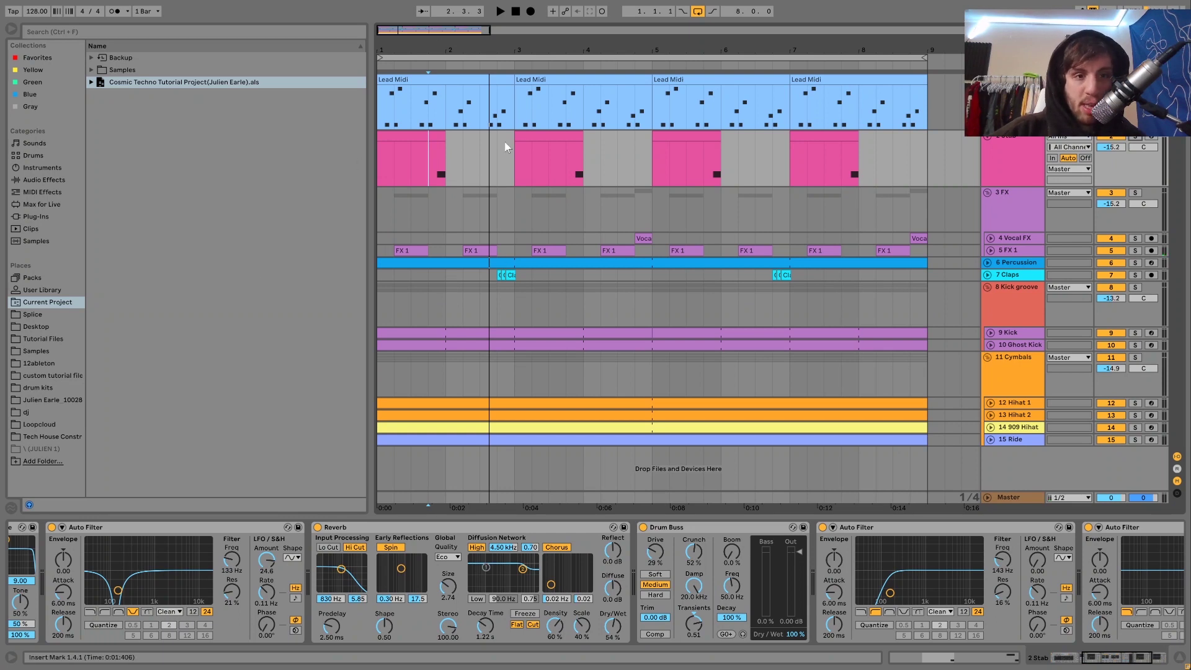
{"action": "key", "text": "space"}
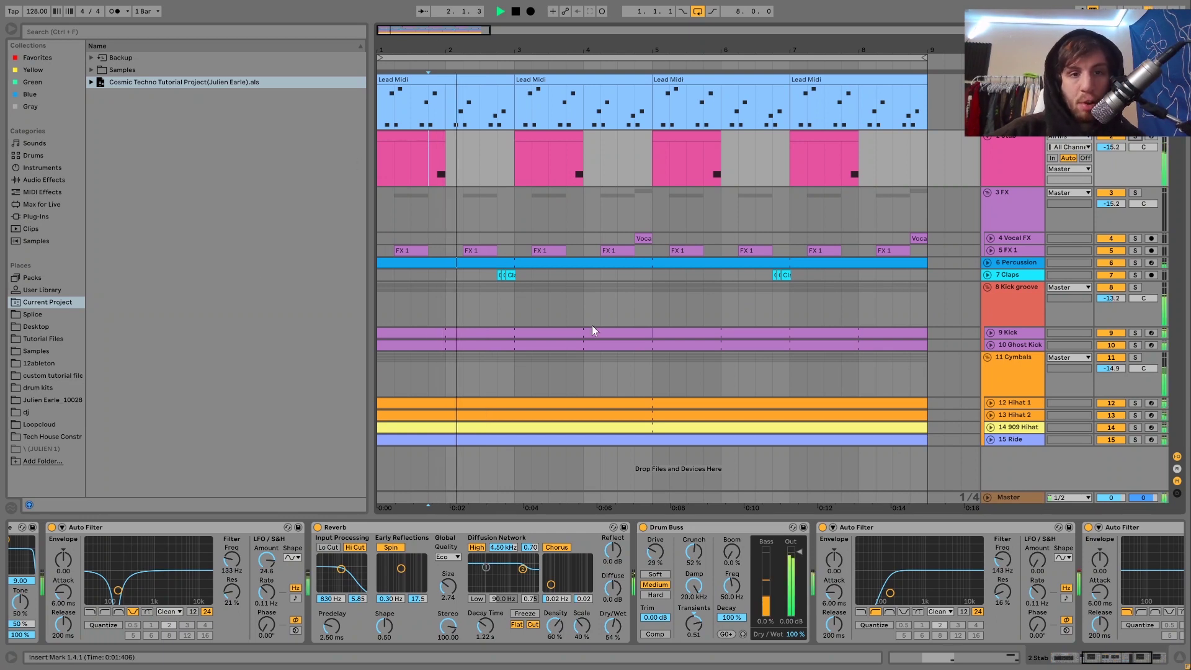
- Delete the last Auto Filter from the stab's device chain during playback
{"action": "scroll", "coordinate": [1115, 543], "scroll_direction": "right", "scroll_amount": 2}
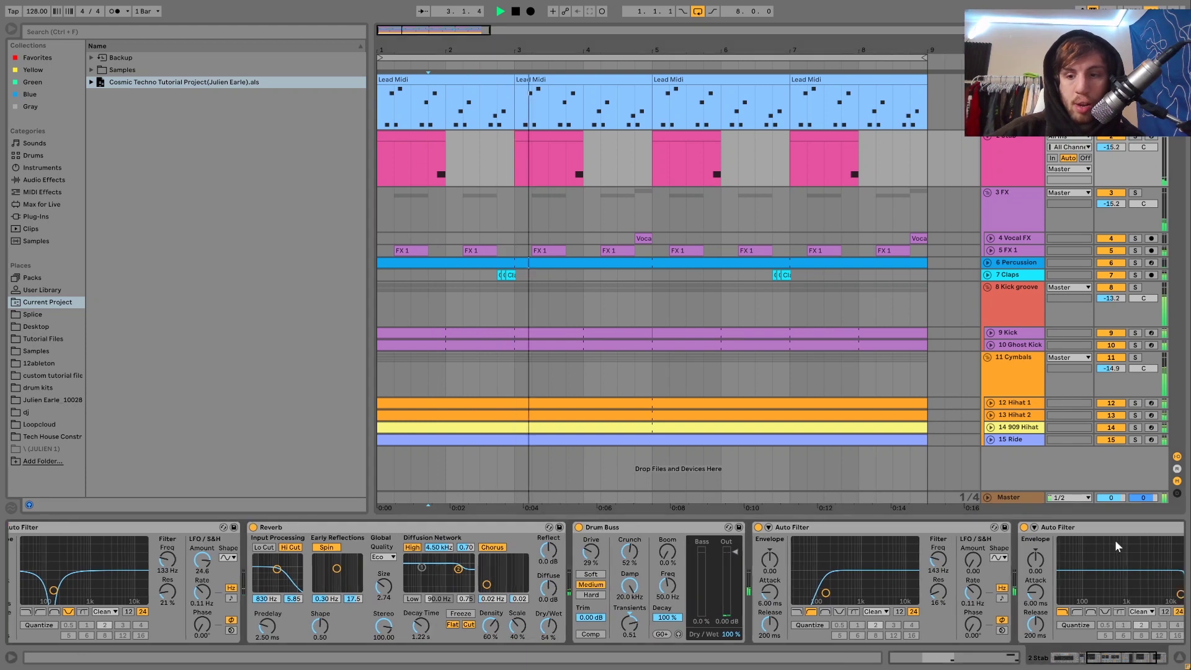
{"action": "left_click", "coordinate": [1079, 531]}
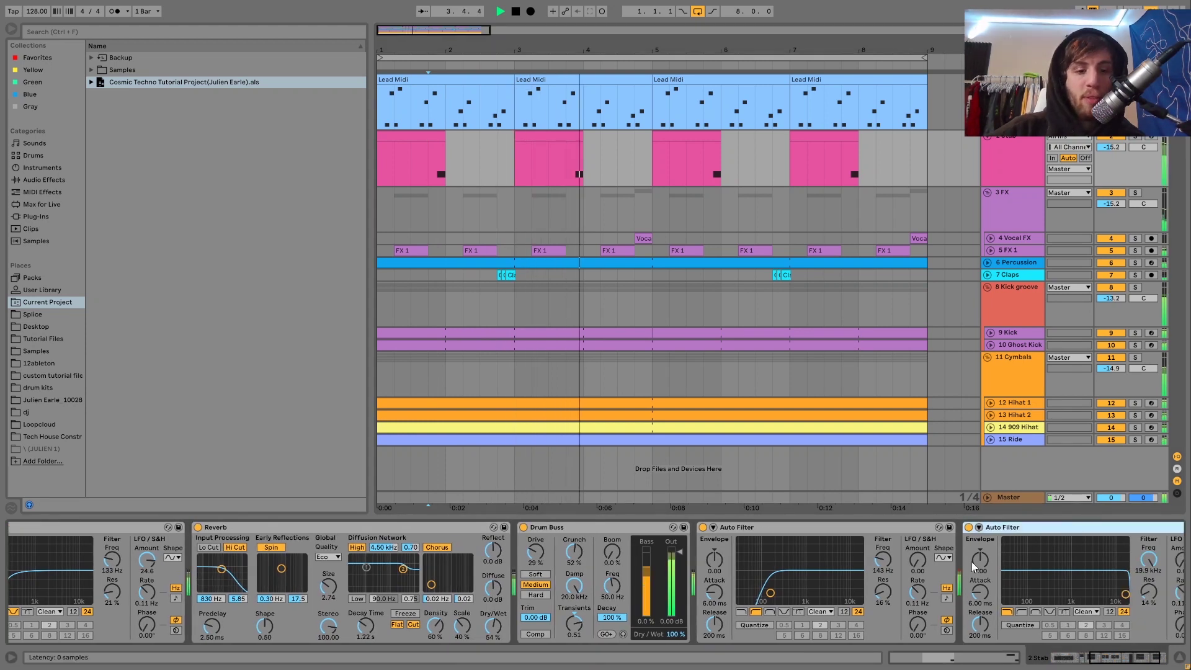
{"action": "key", "text": "Delete"}
- Switch the Drum Buss compressor on and off again during playback, and replay the soloed stab from 1.4.1
{"action": "left_click", "coordinate": [530, 637]}
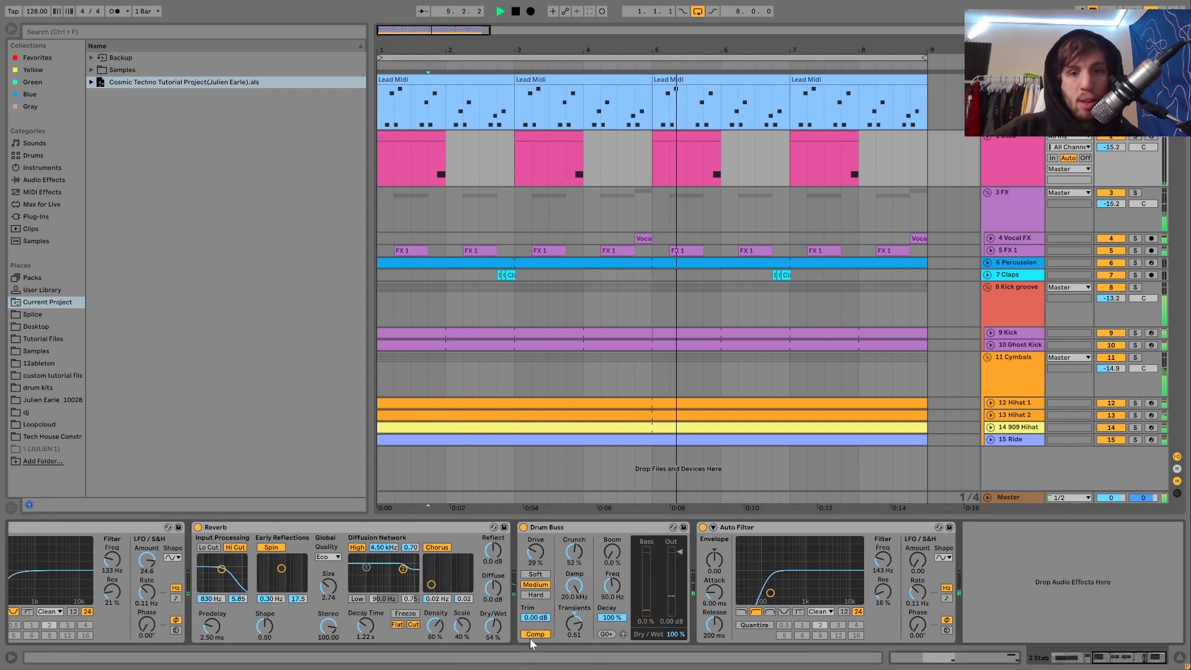
{"action": "left_click", "coordinate": [530, 635]}
{"action": "key", "text": "space"}
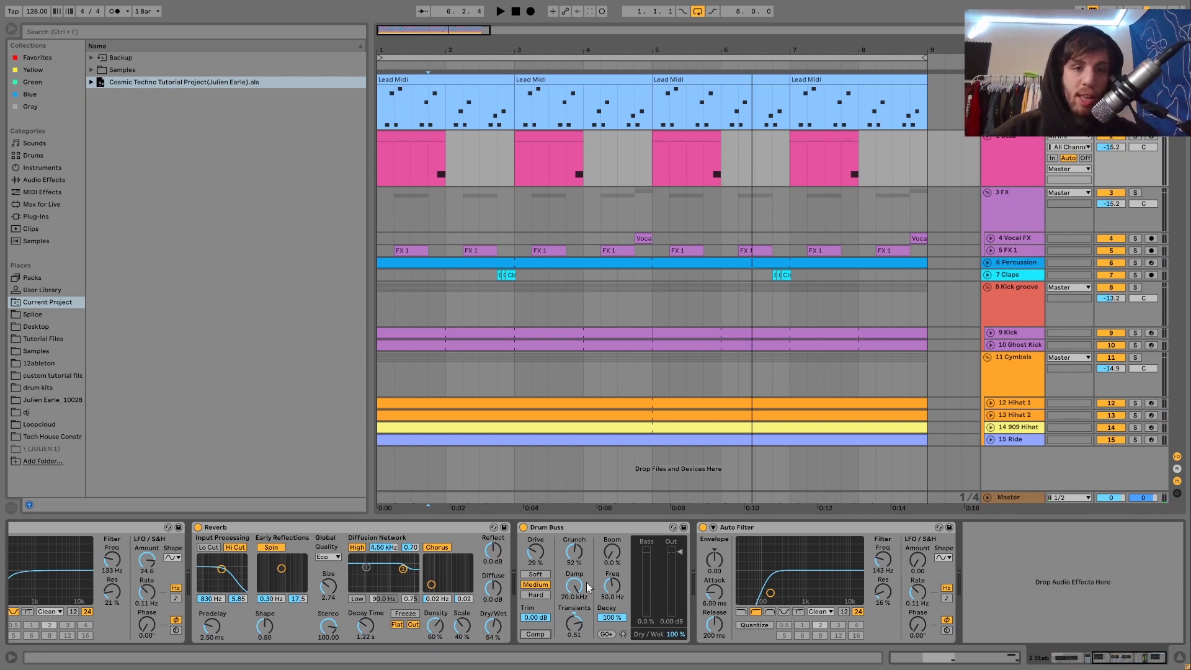
{"action": "key", "text": "space"}
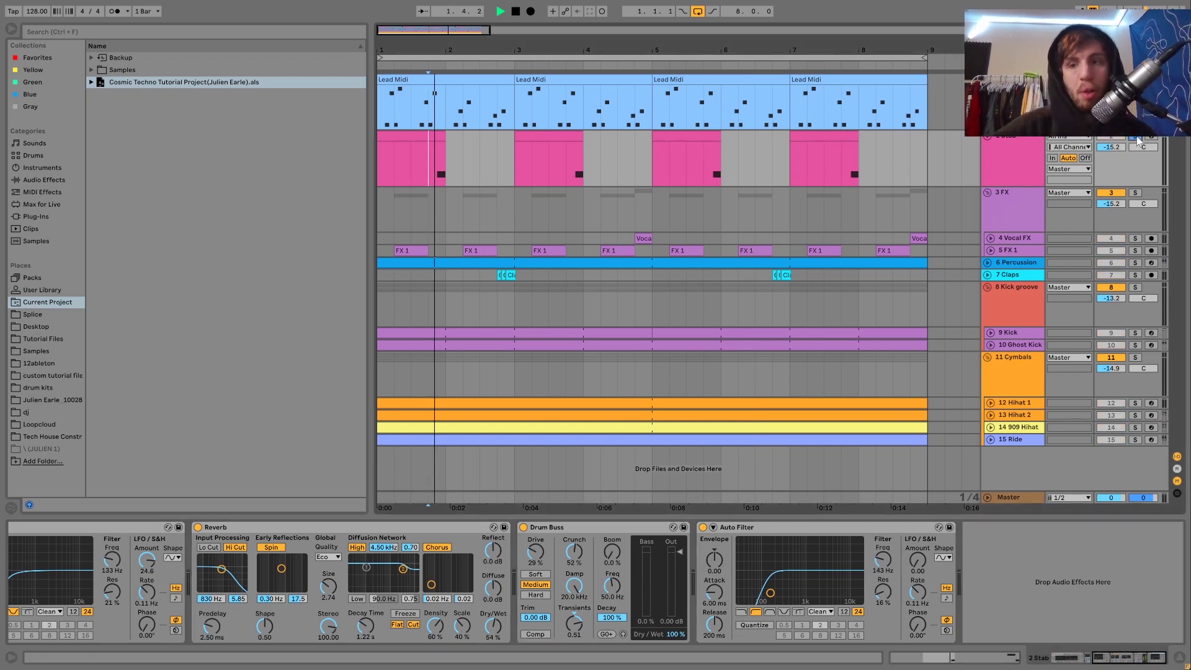
{"action": "key", "text": "space"}
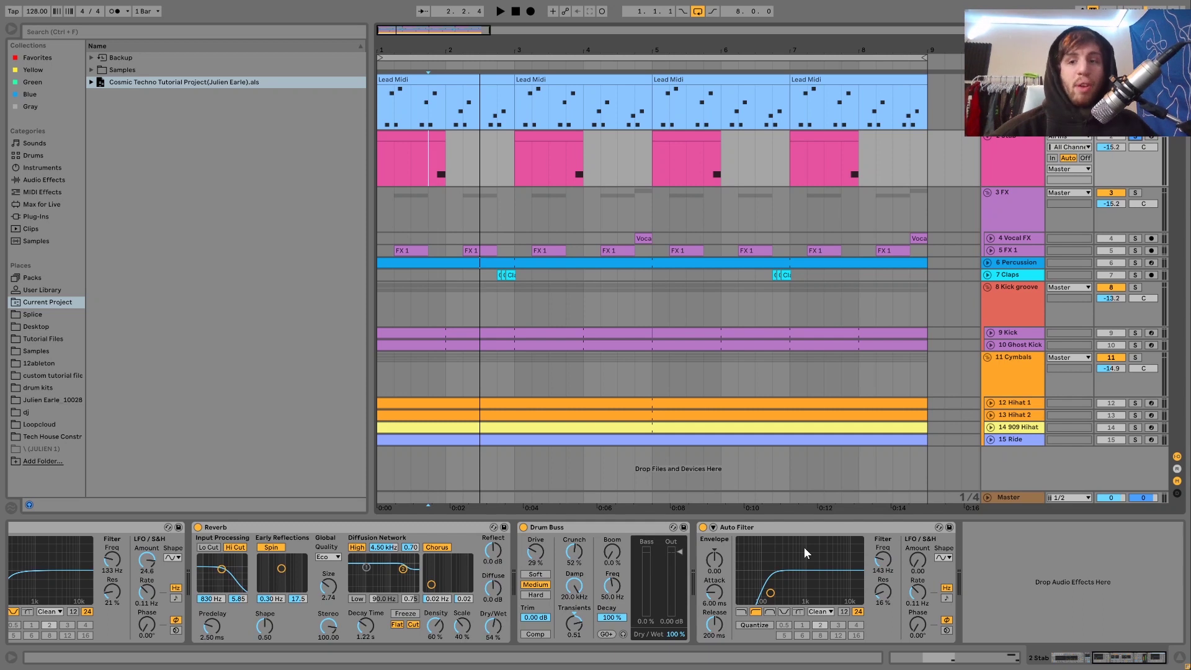
- Solo and play the 3 FX group, and show the device chains of the 4 Vocal FX and 5 FX 1 tracks
{"action": "left_click", "coordinate": [1135, 193]}
{"action": "key", "text": "space"}
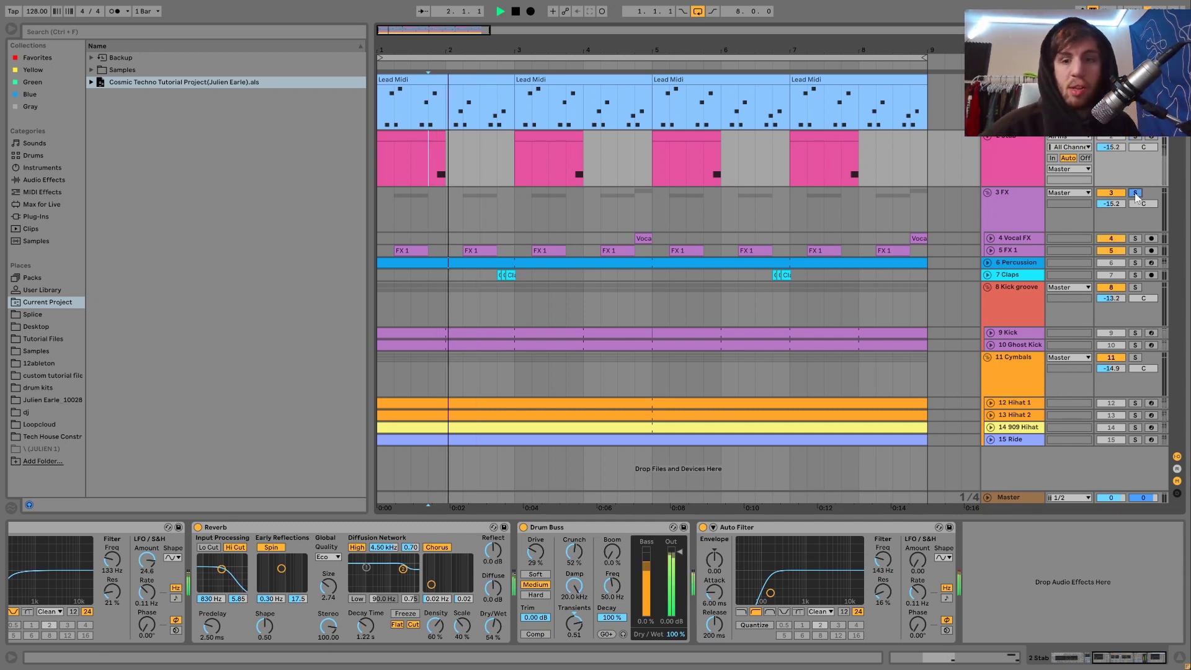
{"action": "left_click", "coordinate": [1020, 239]}
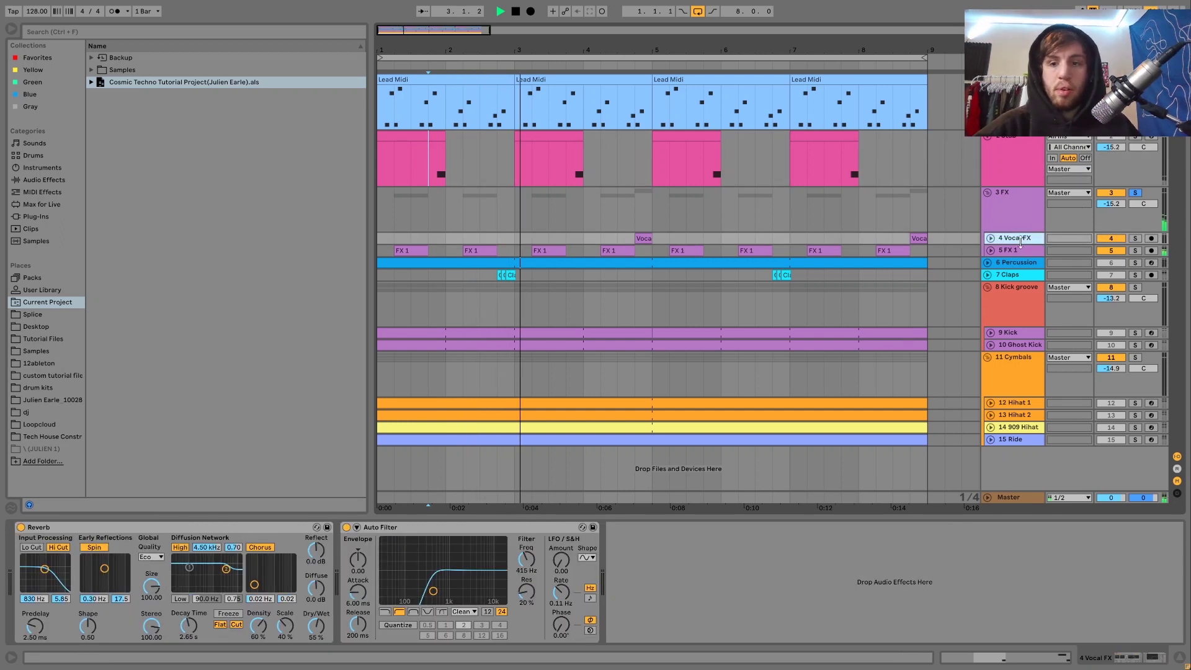
{"action": "left_click", "coordinate": [1007, 220]}
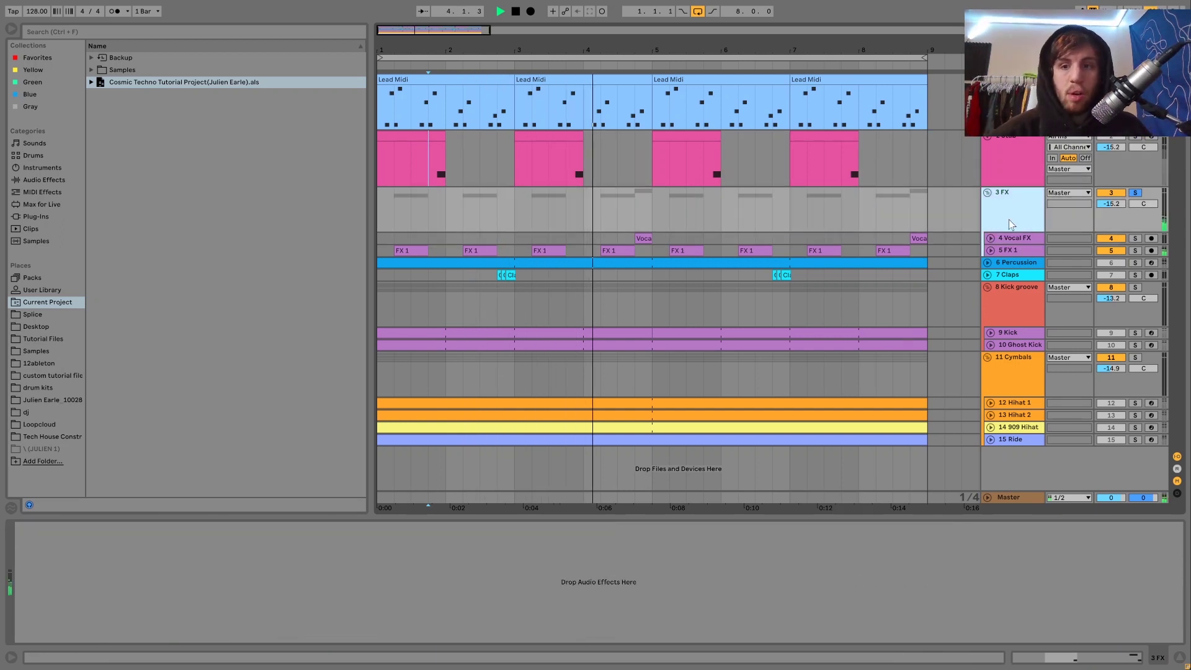
{"action": "left_click", "coordinate": [1010, 240]}
{"action": "left_click", "coordinate": [1008, 249]}
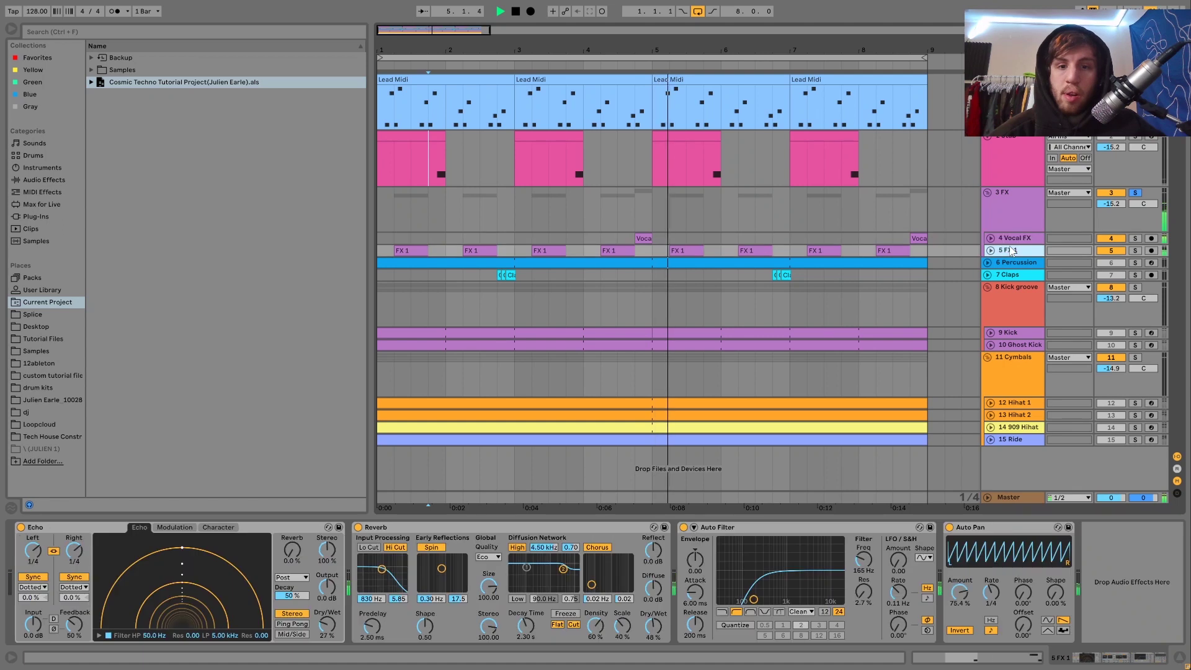
- Unfold and solo the 5 FX 1 track, and play its clips repeatedly from 1.1.1 to hear its effects chain
{"action": "left_click", "coordinate": [991, 251]}
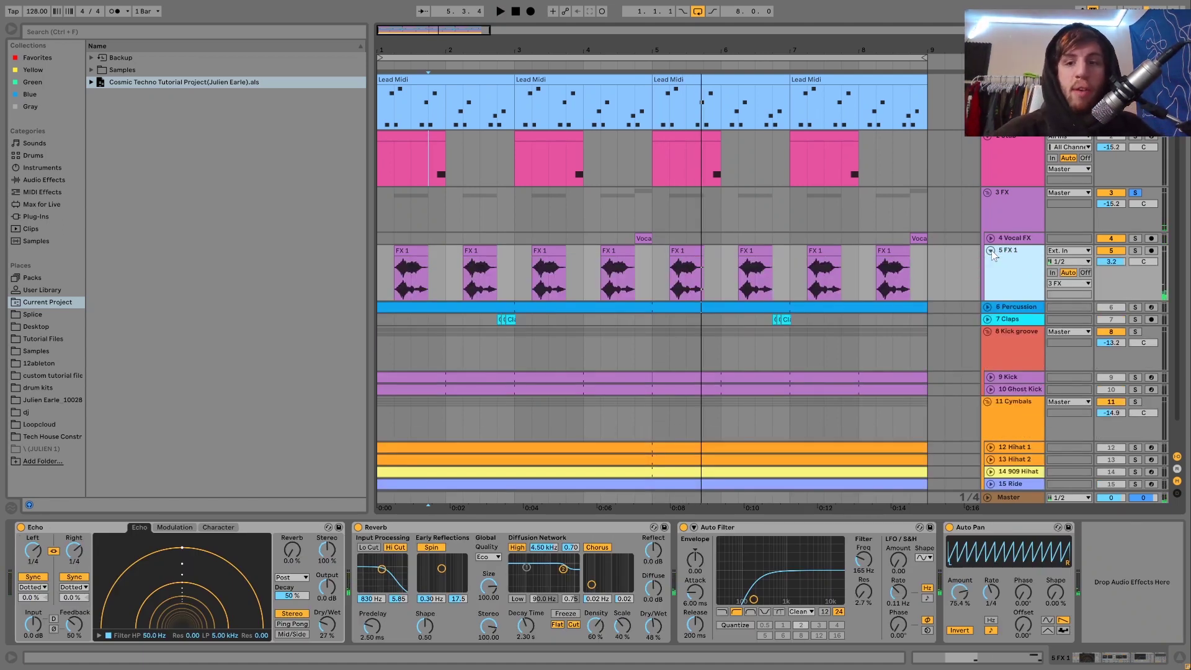
{"action": "left_click", "coordinate": [1148, 253]}
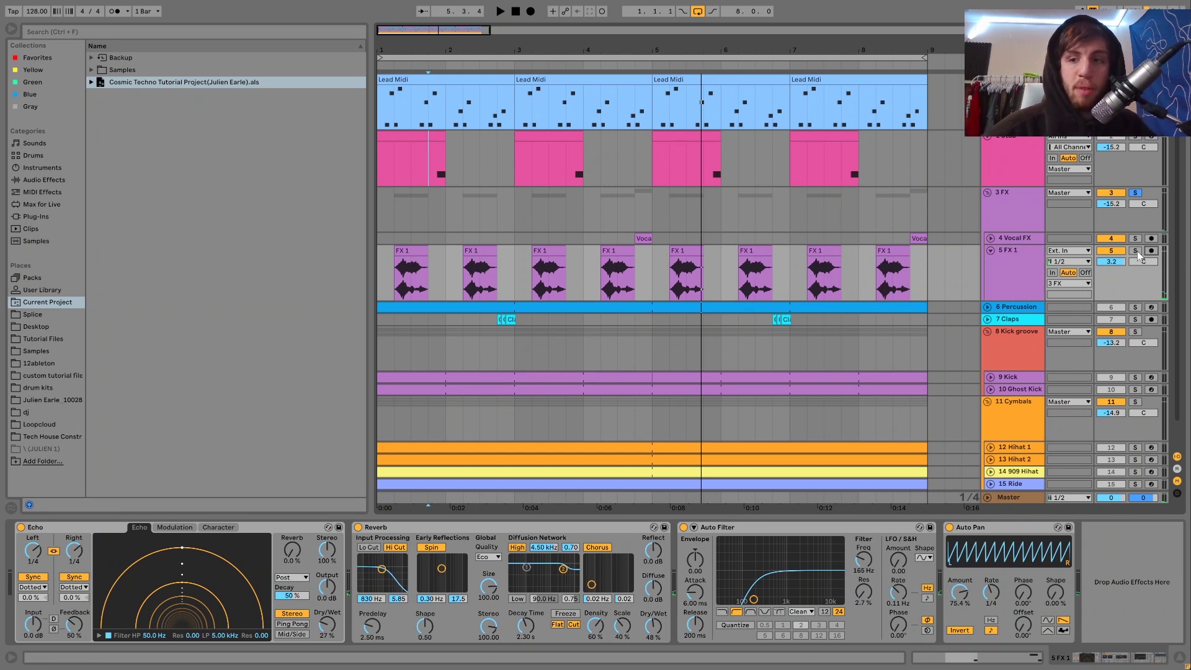
{"action": "left_click", "coordinate": [379, 273]}
{"action": "key", "text": "space"}
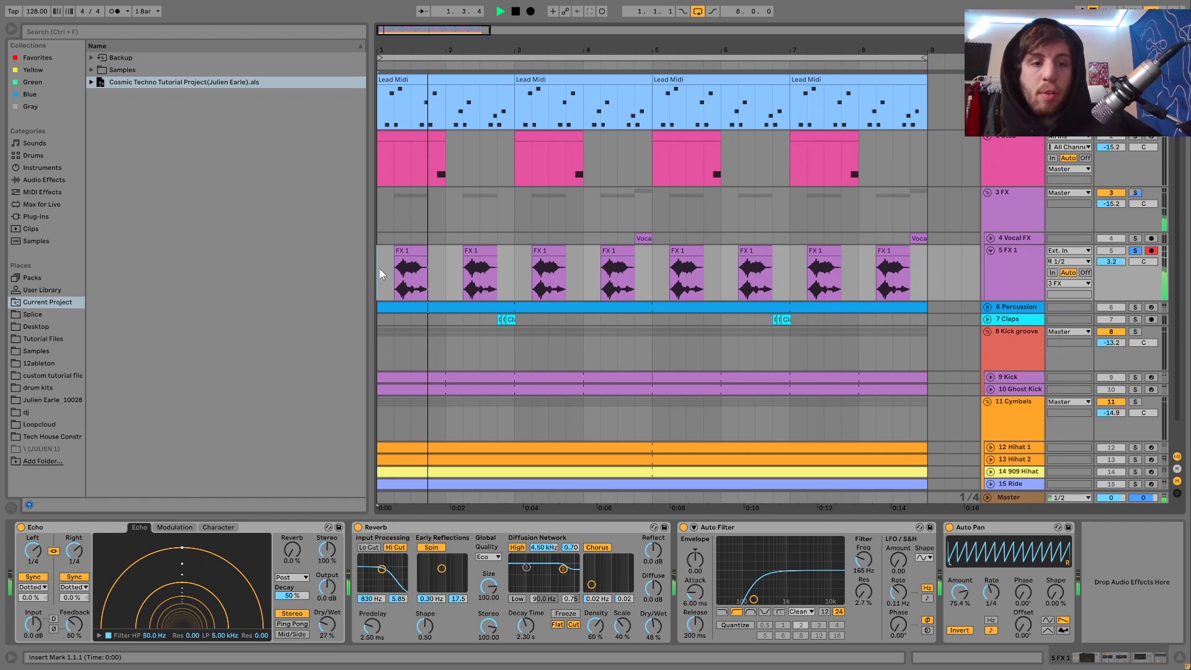
{"action": "key", "text": "space"}
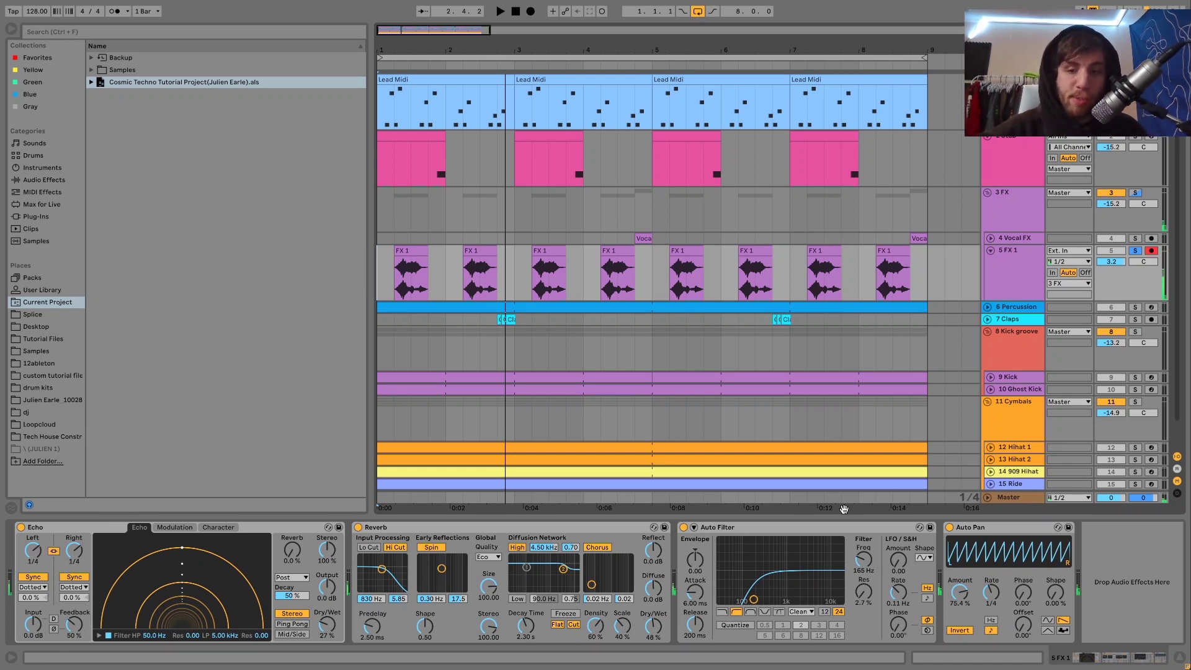
{"action": "key", "text": "space"}
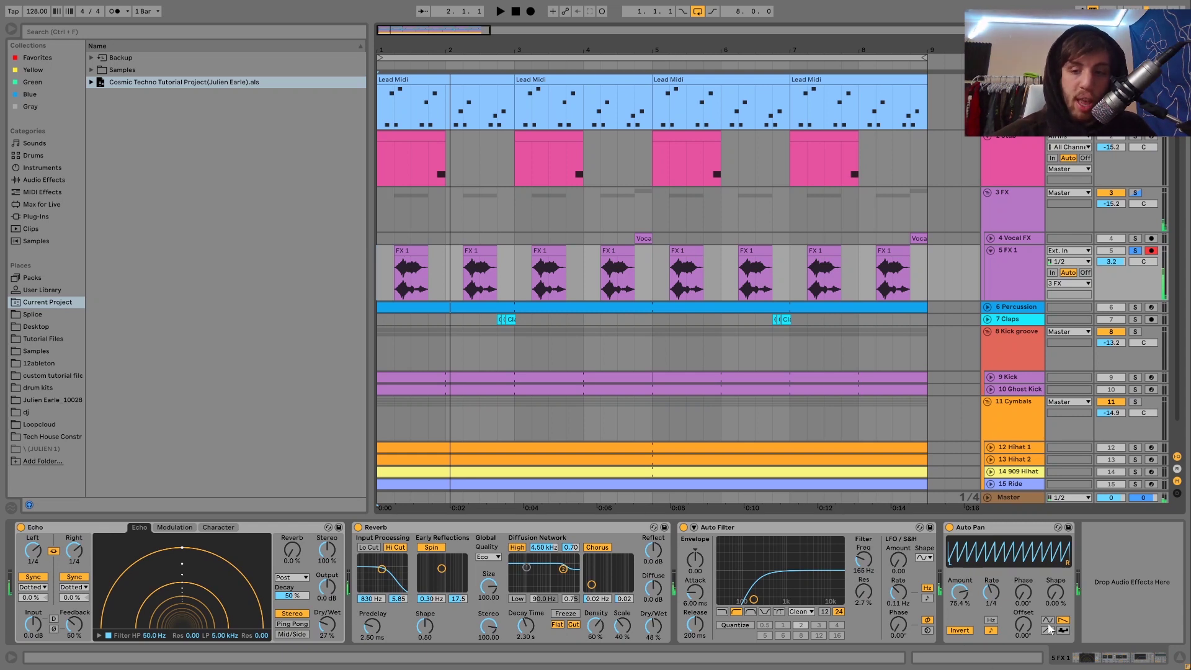
{"action": "key", "text": "space"}
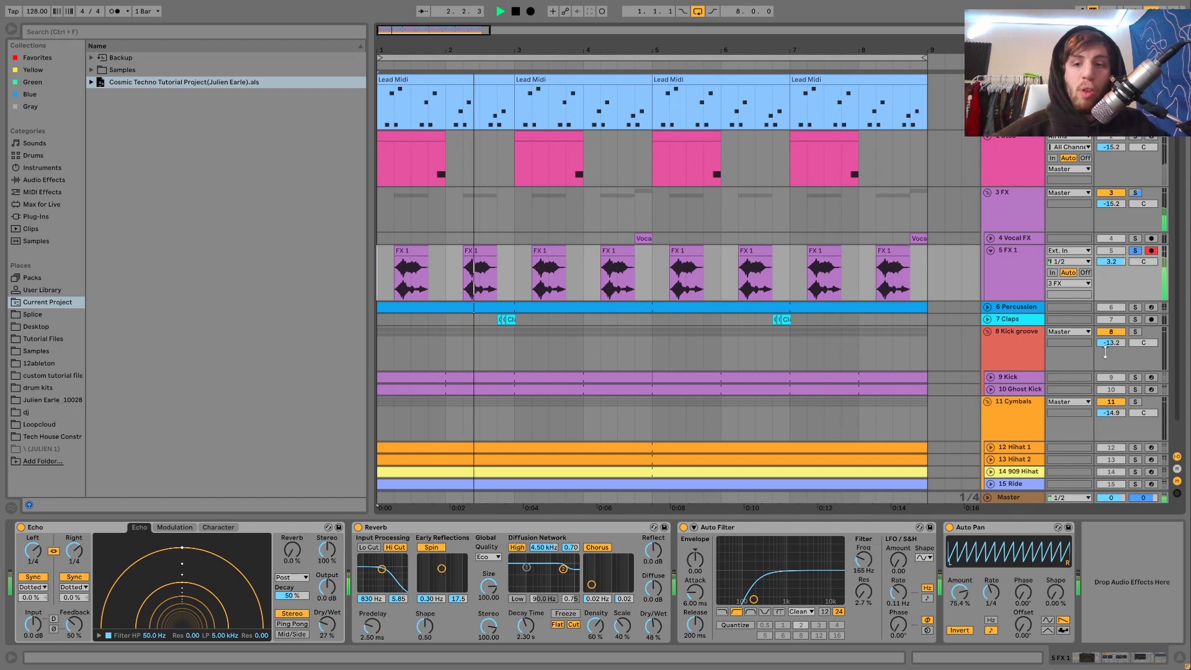
- Play the soloed FX 1 track with the 8 Kick groove group, and replay the soloed Vocal FX clip from 4.4.1
{"action": "left_click", "coordinate": [1135, 332]}
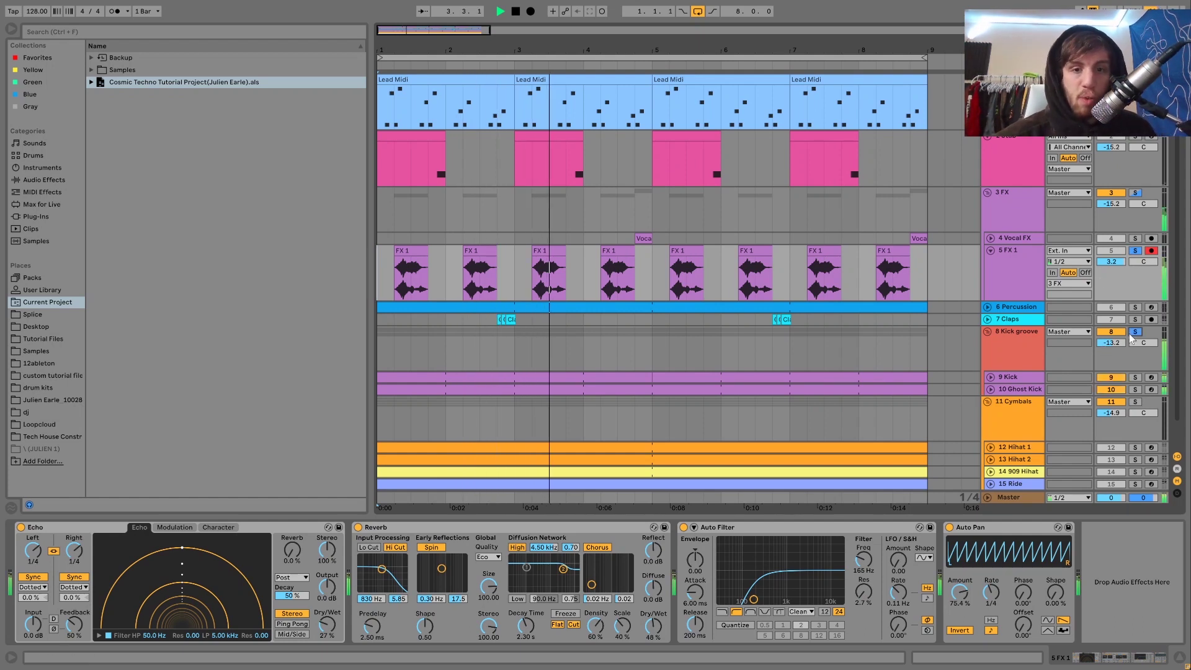
{"action": "key", "text": "space"}
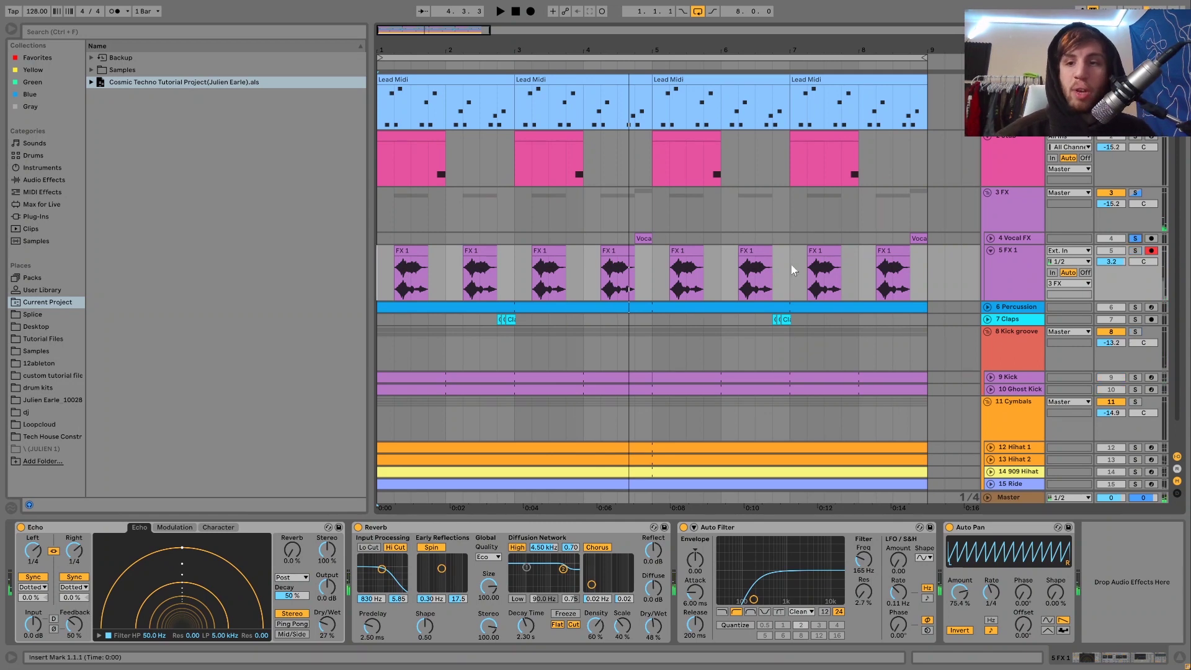
{"action": "left_click", "coordinate": [645, 238]}
{"action": "key", "text": "space"}
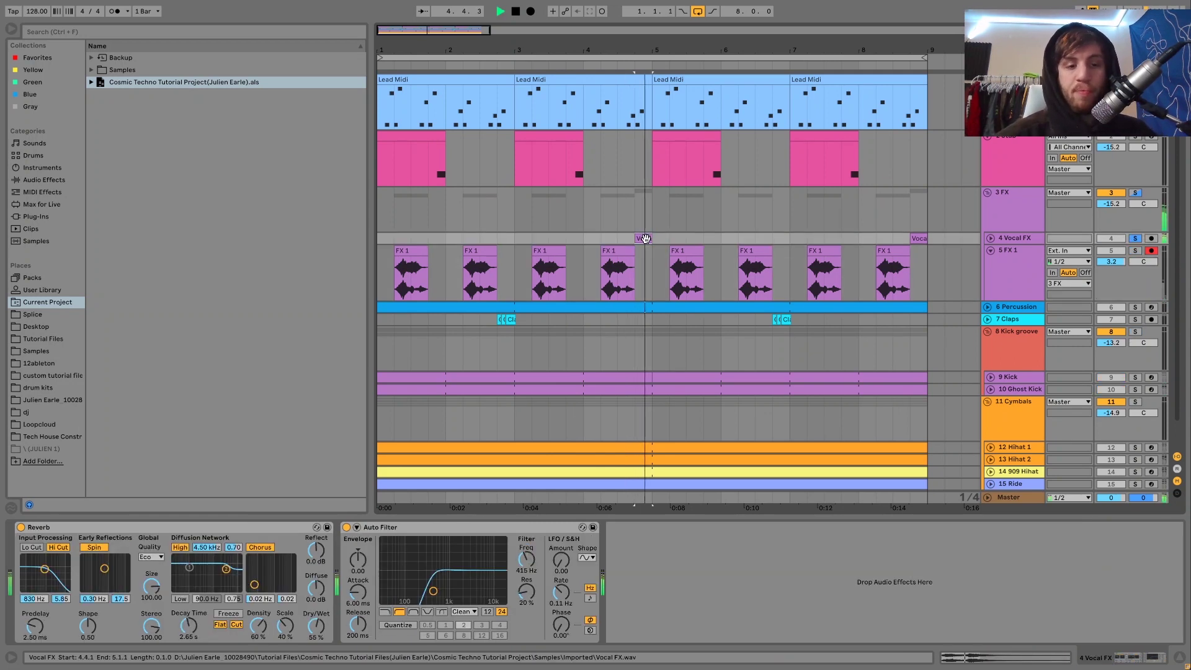
{"action": "key", "text": "space"}
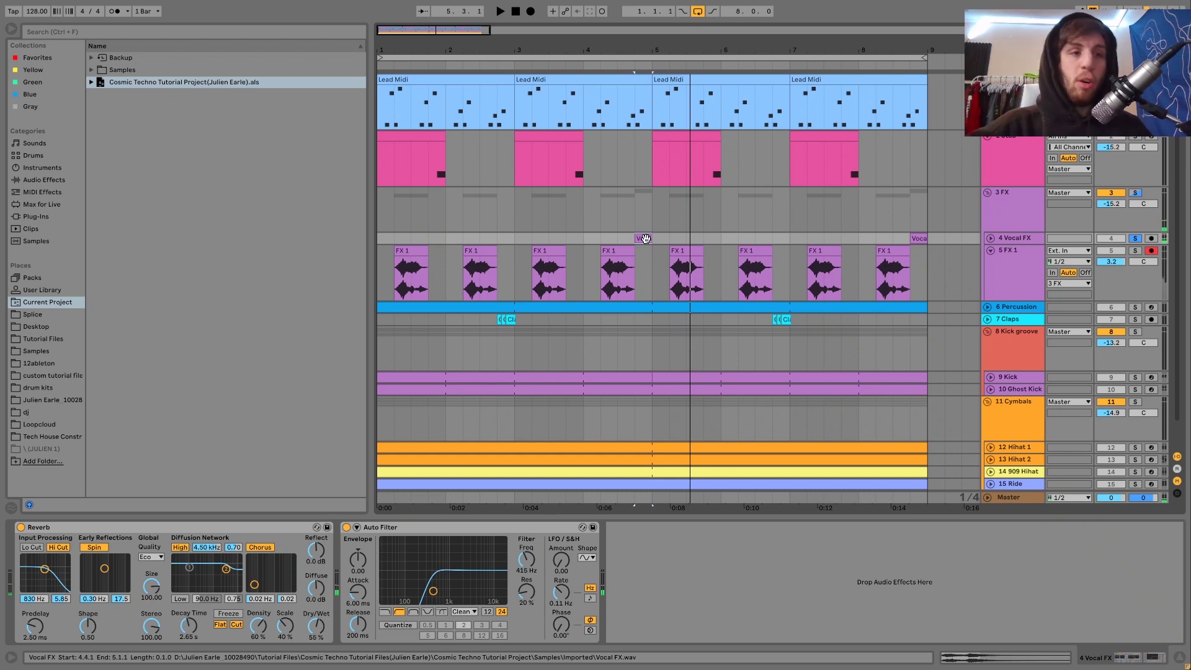
{"action": "key", "text": "space"}
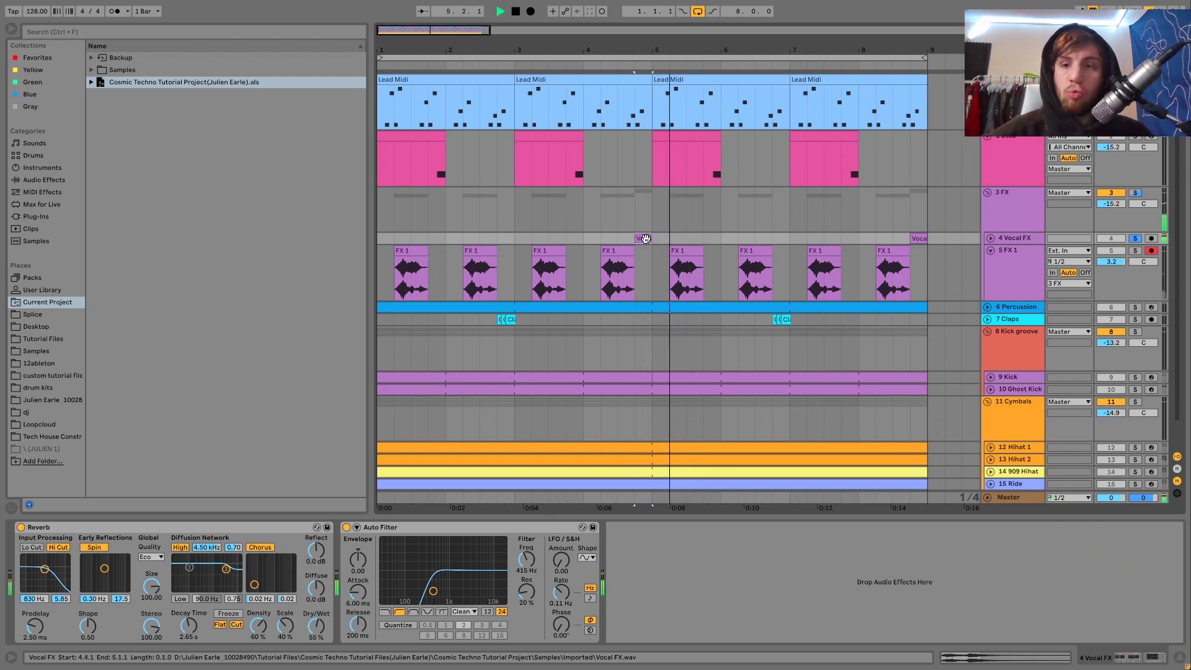
{"action": "key", "text": "space"}
{"action": "key", "text": "space"}
{"action": "key", "text": "space"}
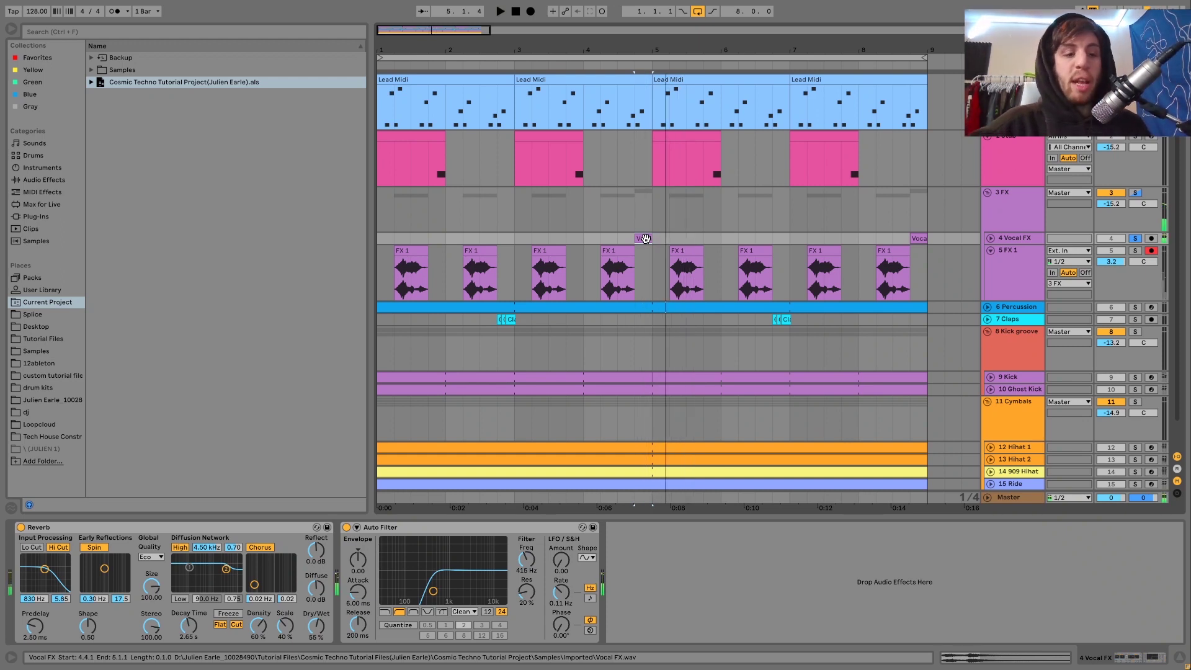
{"action": "key", "text": "space"}
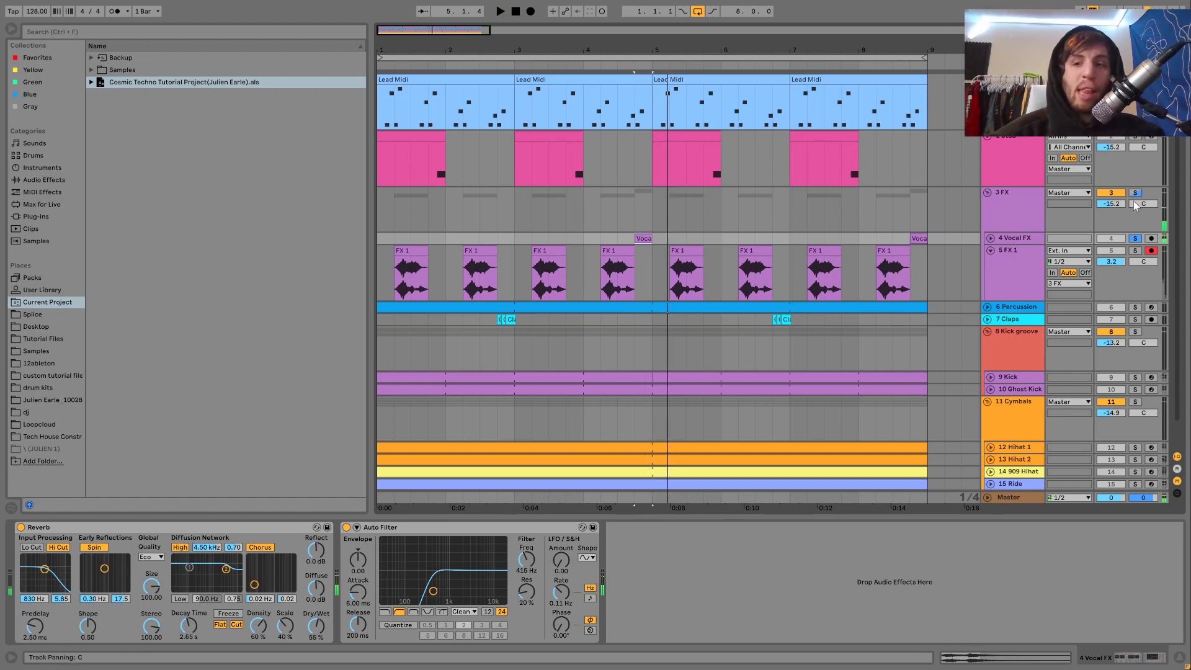
- Select the 3 FX group, clear its solo, and play the full mix from 1.1.1
{"action": "left_click", "coordinate": [1004, 207]}
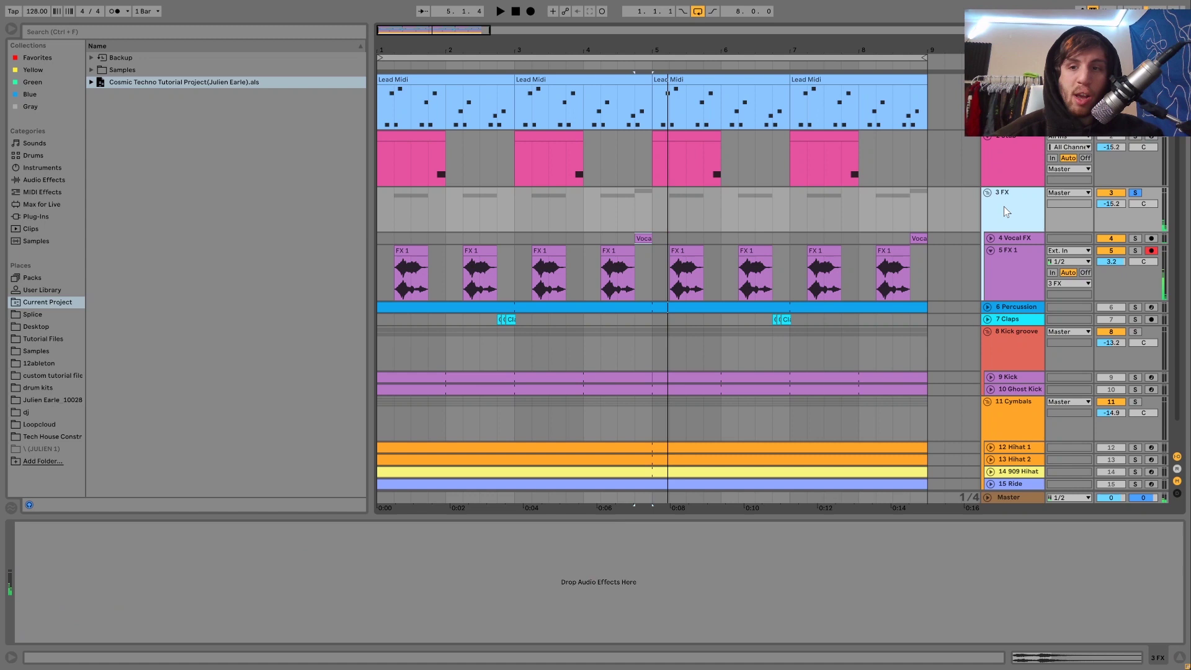
{"action": "left_click", "coordinate": [380, 211]}
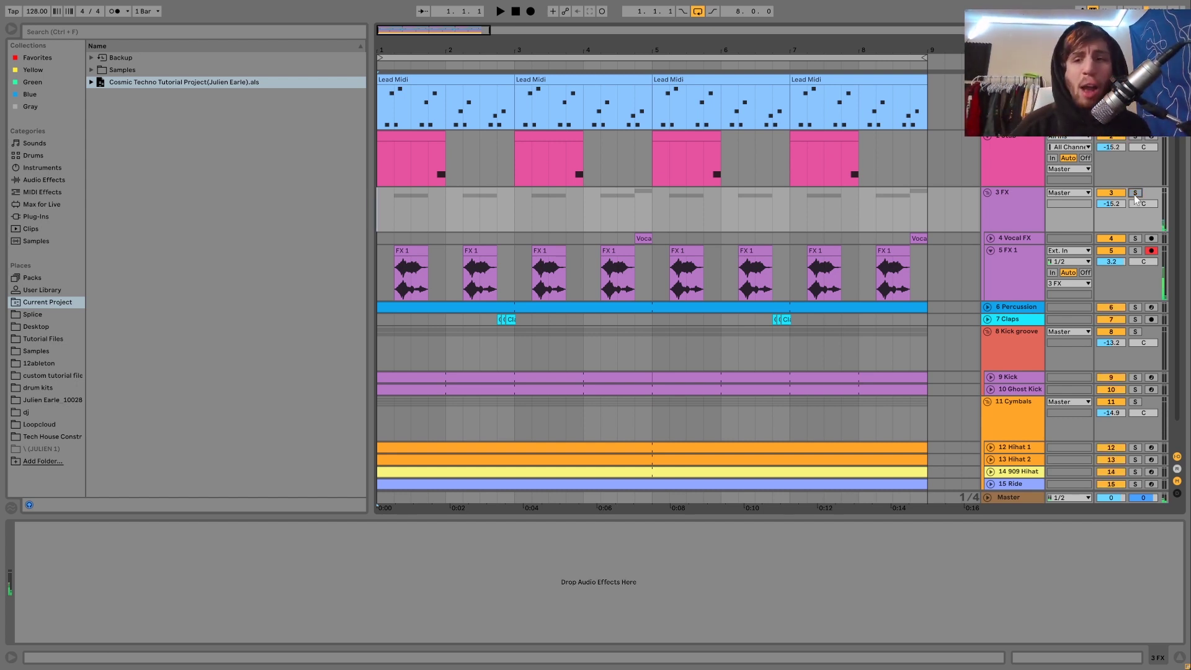
{"action": "key", "text": "space"}
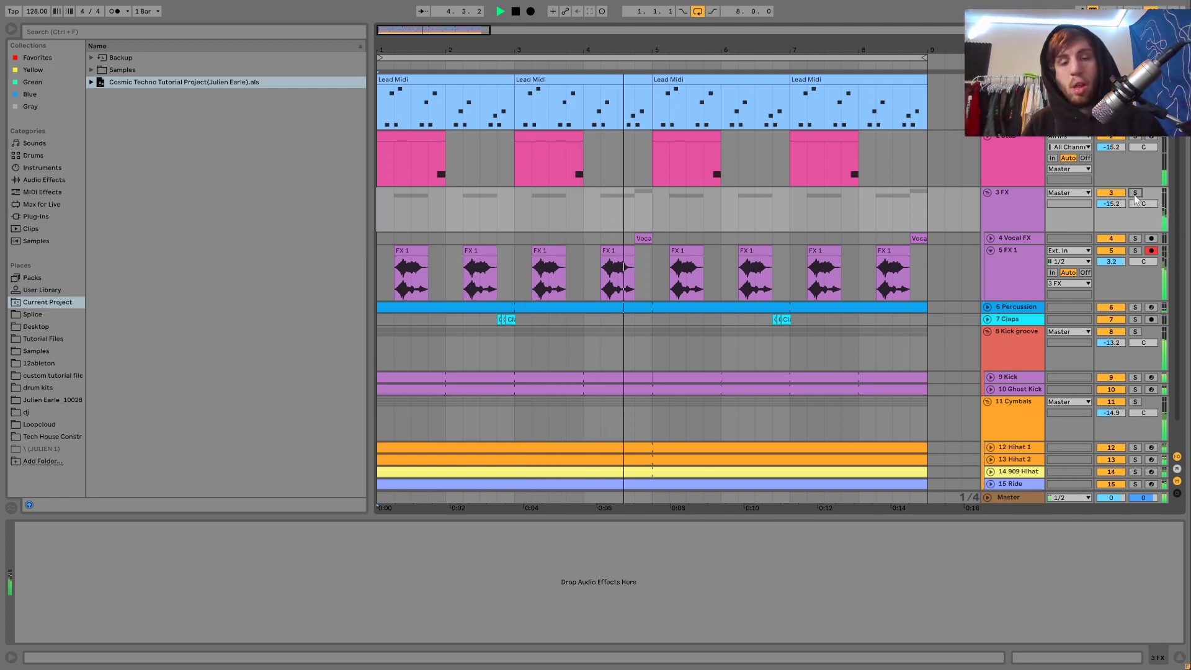
{"action": "key", "text": "space"}
- Solo the 3 FX, 8 Kick groove and 11 Cymbals groups and play them together
{"action": "left_click", "coordinate": [1135, 193]}
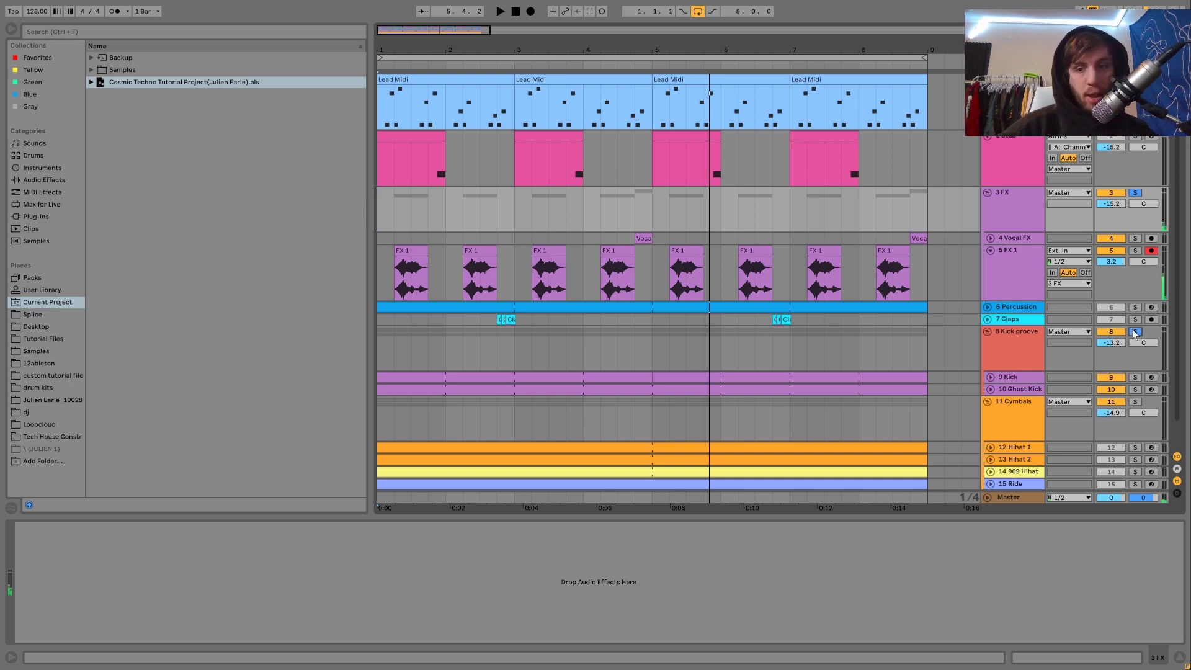
{"action": "scroll", "coordinate": [1134, 334], "scroll_direction": "down", "scroll_amount": 1}
{"action": "left_click", "coordinate": [1135, 373]}
{"action": "key", "text": "space"}
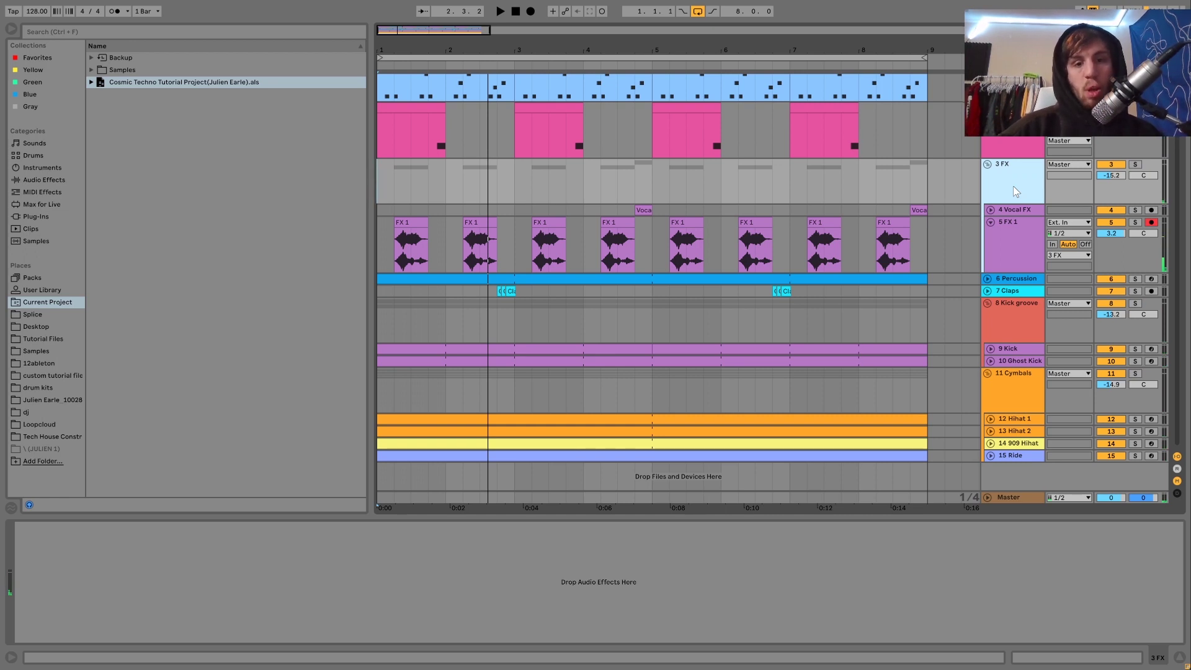
- Play the full mix without solos, and replay it from 4.3.1 to hear the Vocal FX clip in context
{"action": "key", "text": "space"}
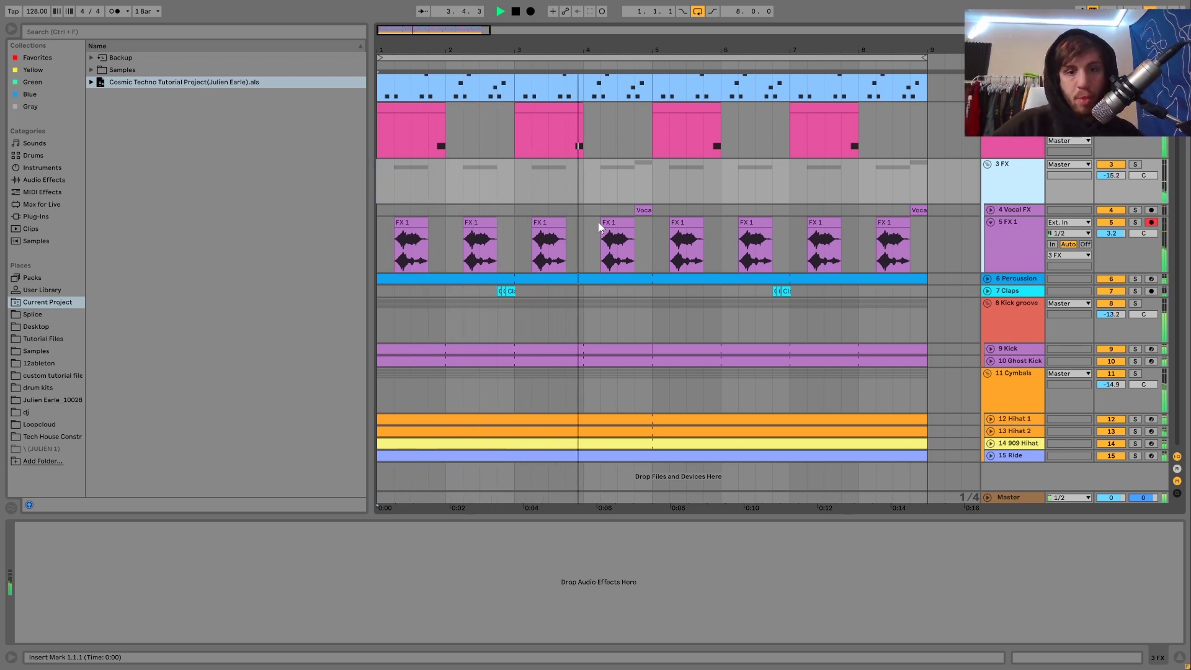
{"action": "key", "text": "space"}
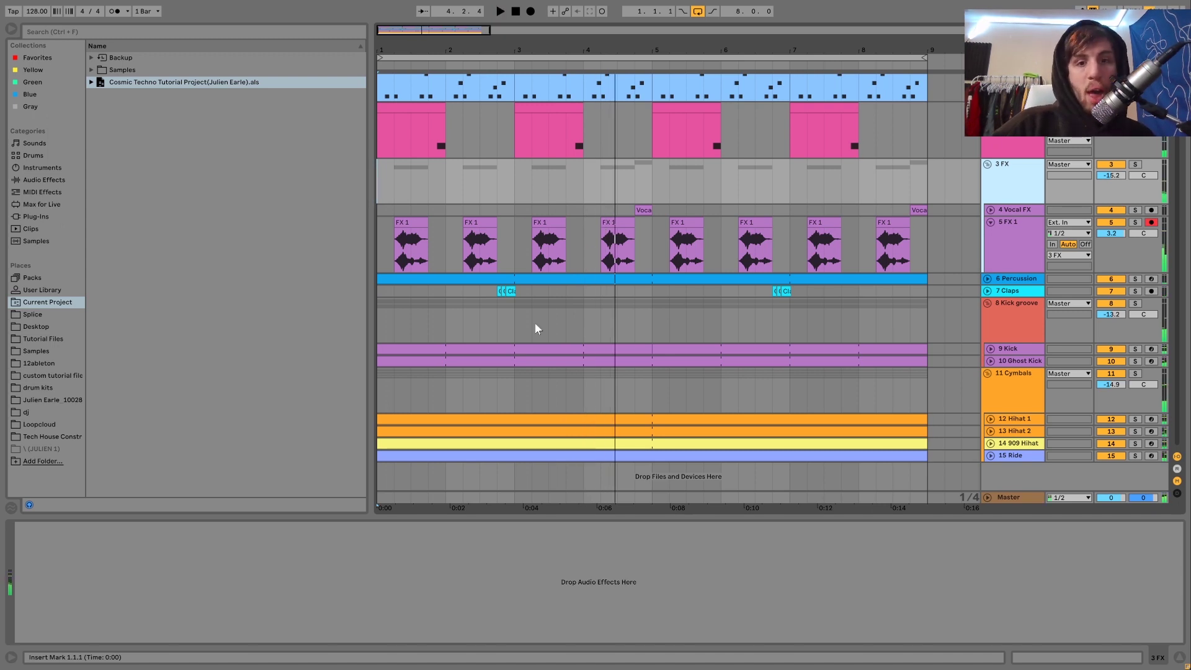
{"action": "left_click", "coordinate": [615, 209]}
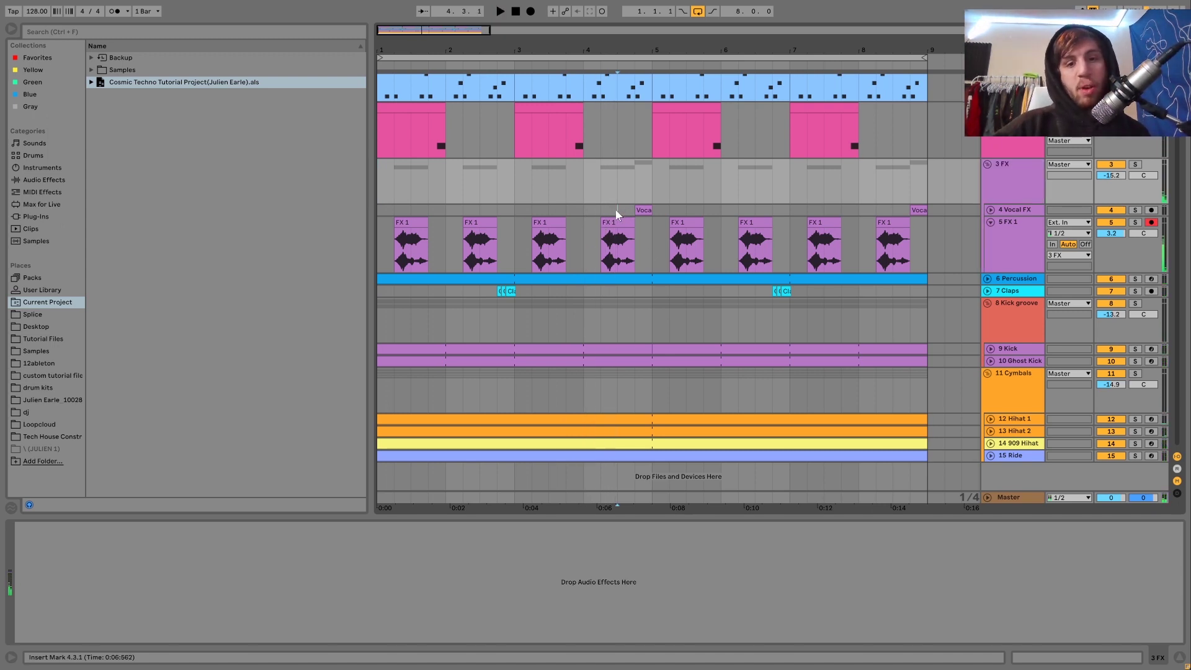
{"action": "key", "text": "space"}
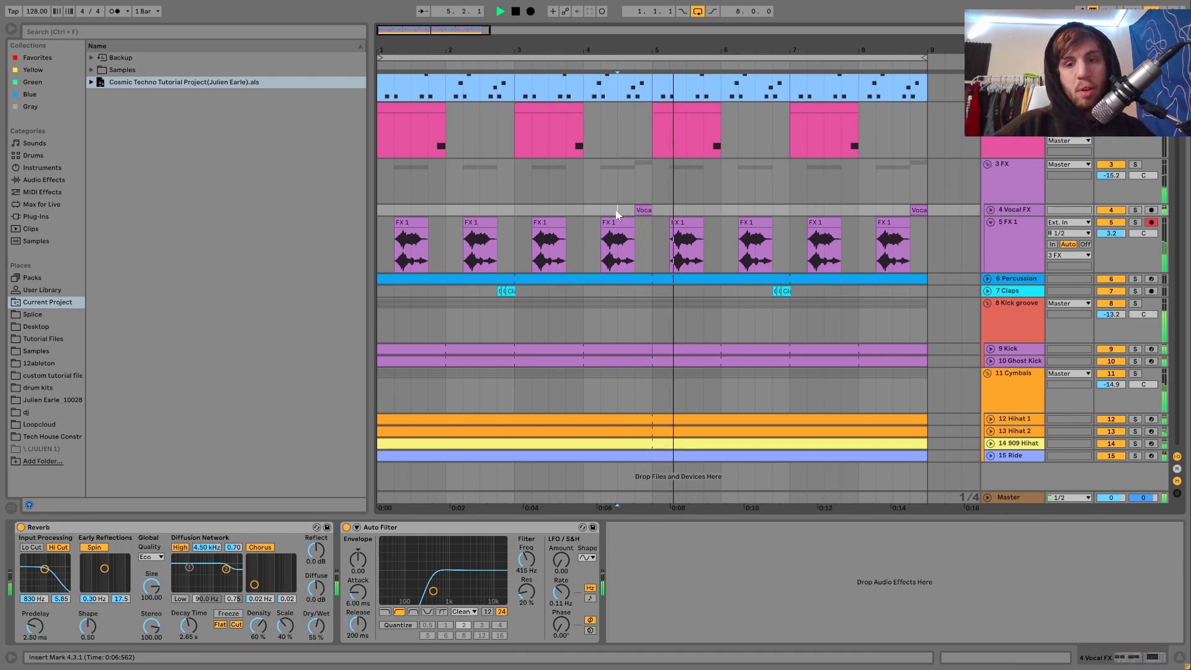
{"action": "key", "text": "space"}
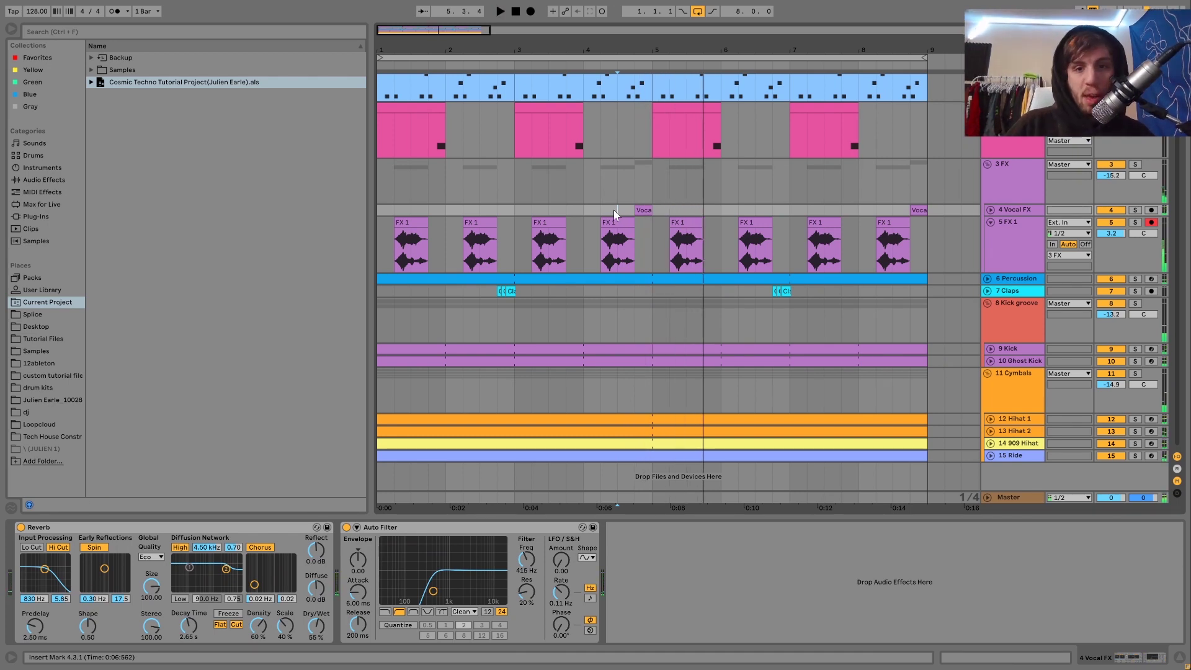
- Play the full mix from 3.4.1 to hear the stab note at the end of bar 3
{"action": "scroll", "coordinate": [632, 212], "scroll_direction": "up", "scroll_amount": 2}
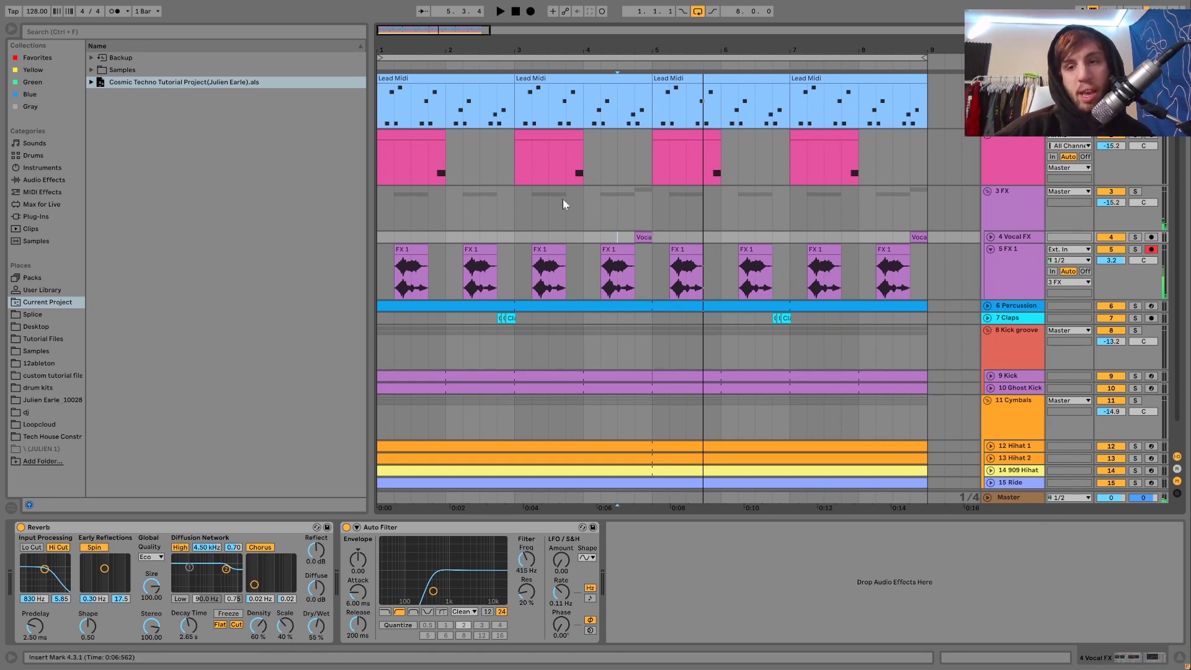
{"action": "left_click", "coordinate": [564, 171]}
{"action": "key", "text": "space"}
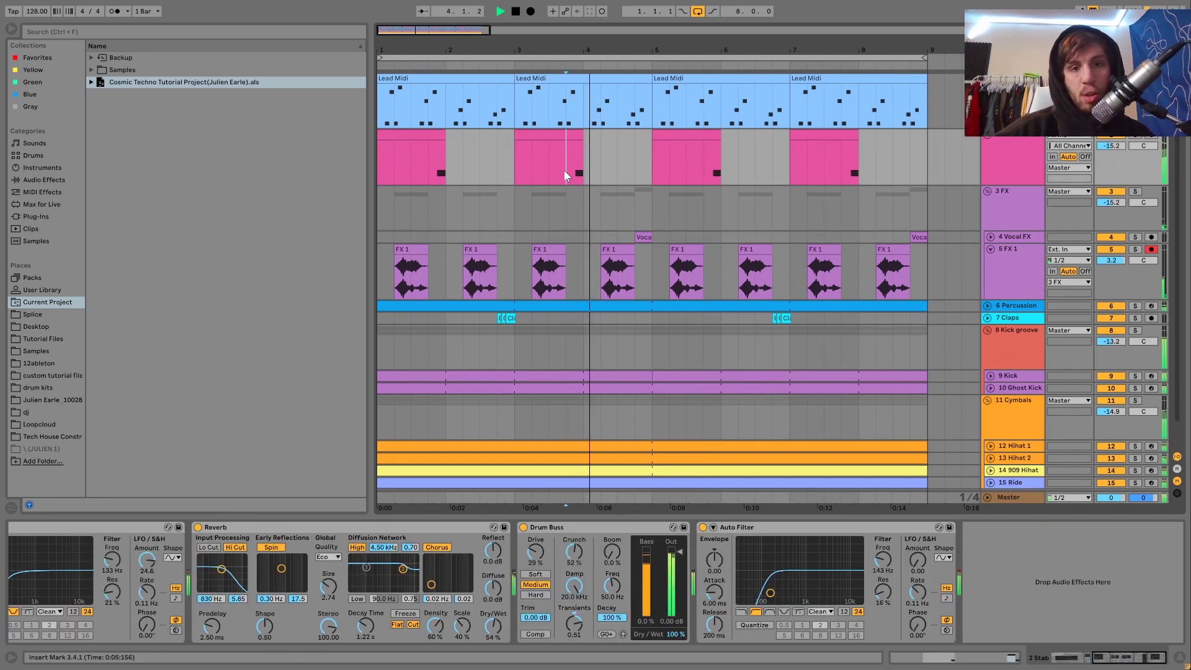
{"action": "key", "text": "space"}
- Duplicate the stab's first clip into bar 2, play the result, and undo the duplication
{"action": "left_click", "coordinate": [421, 136]}
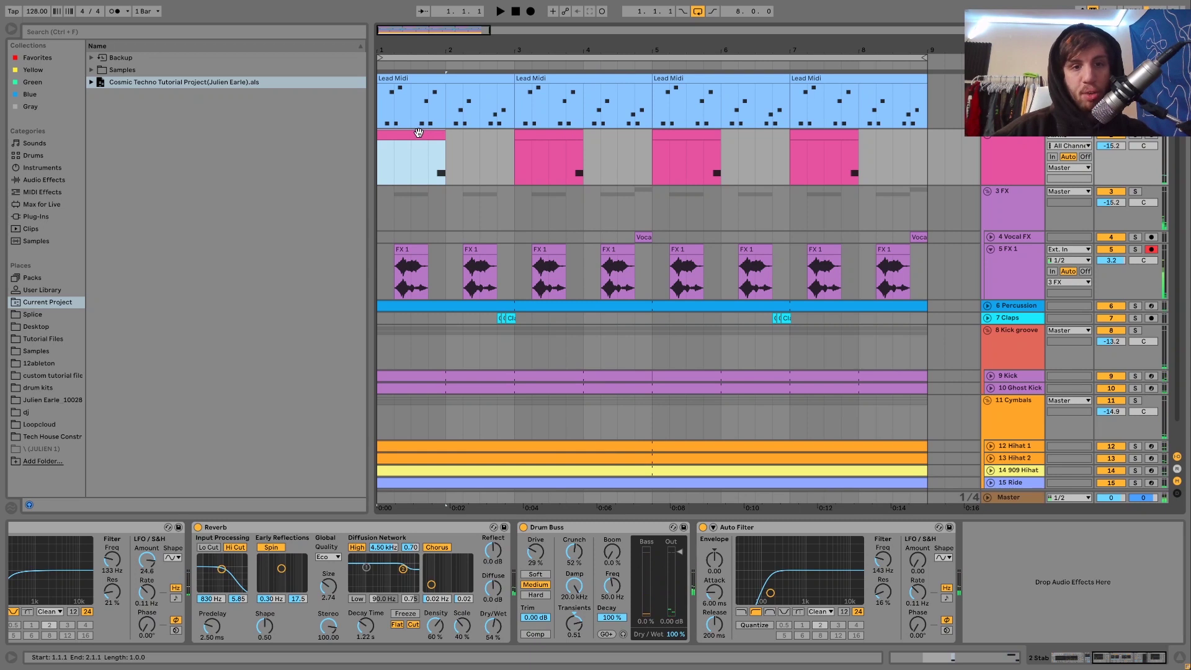
{"action": "key", "text": "ctrl+d"}
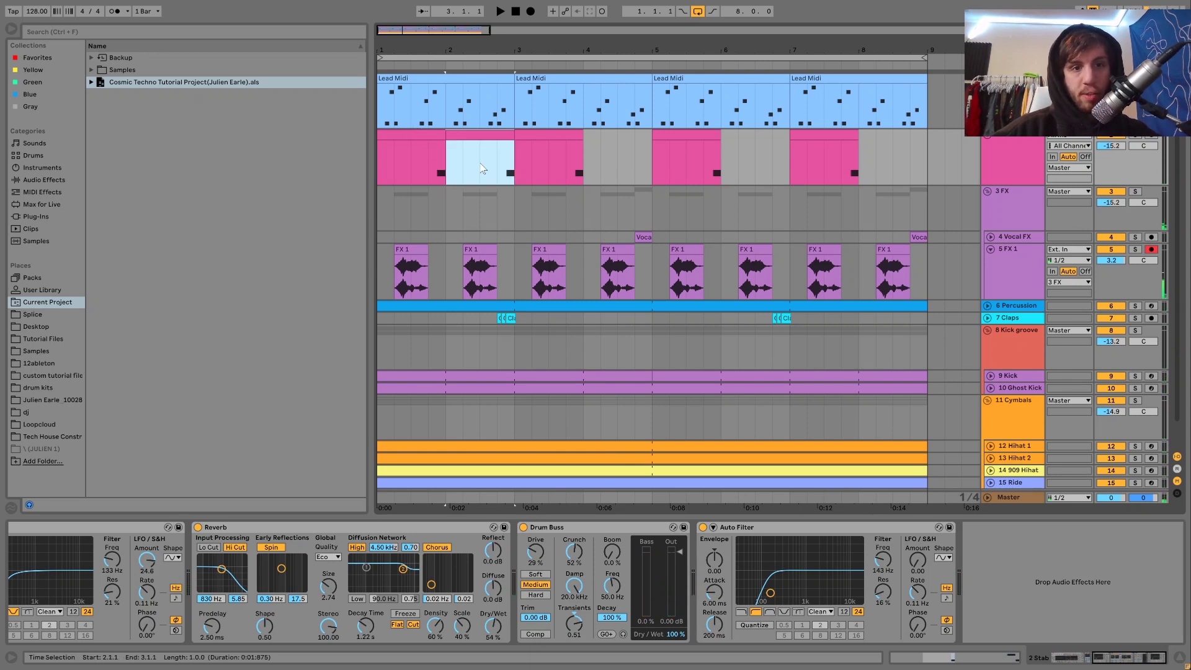
{"action": "key", "text": "space"}
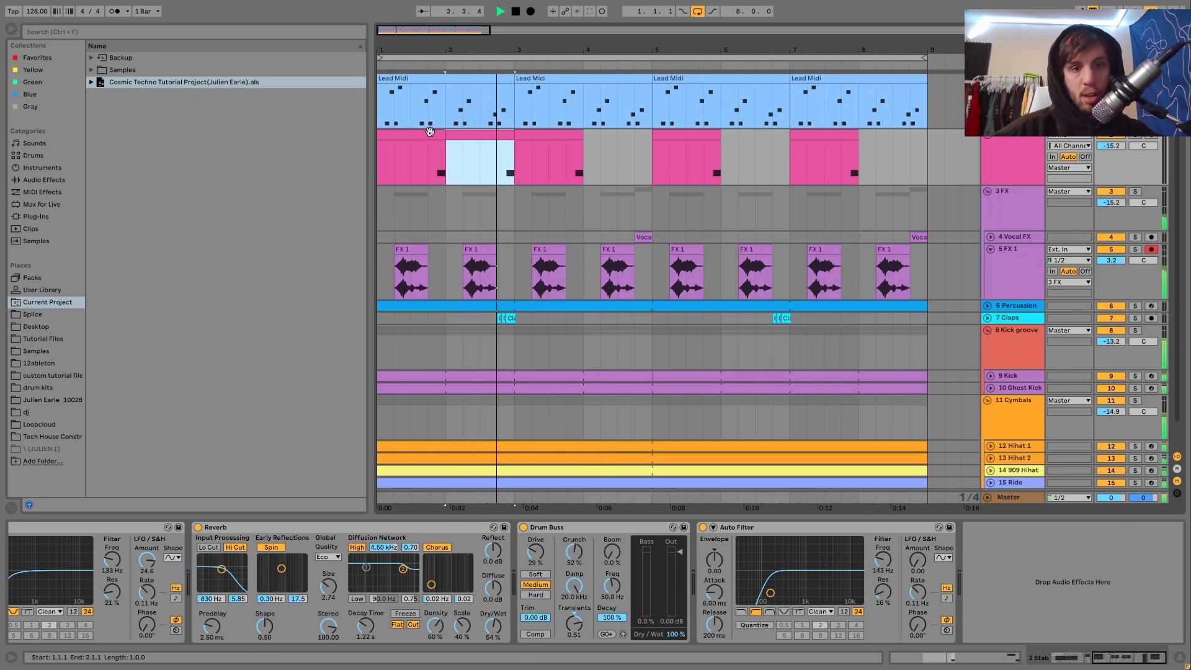
{"action": "key", "text": "ctrl+z"}
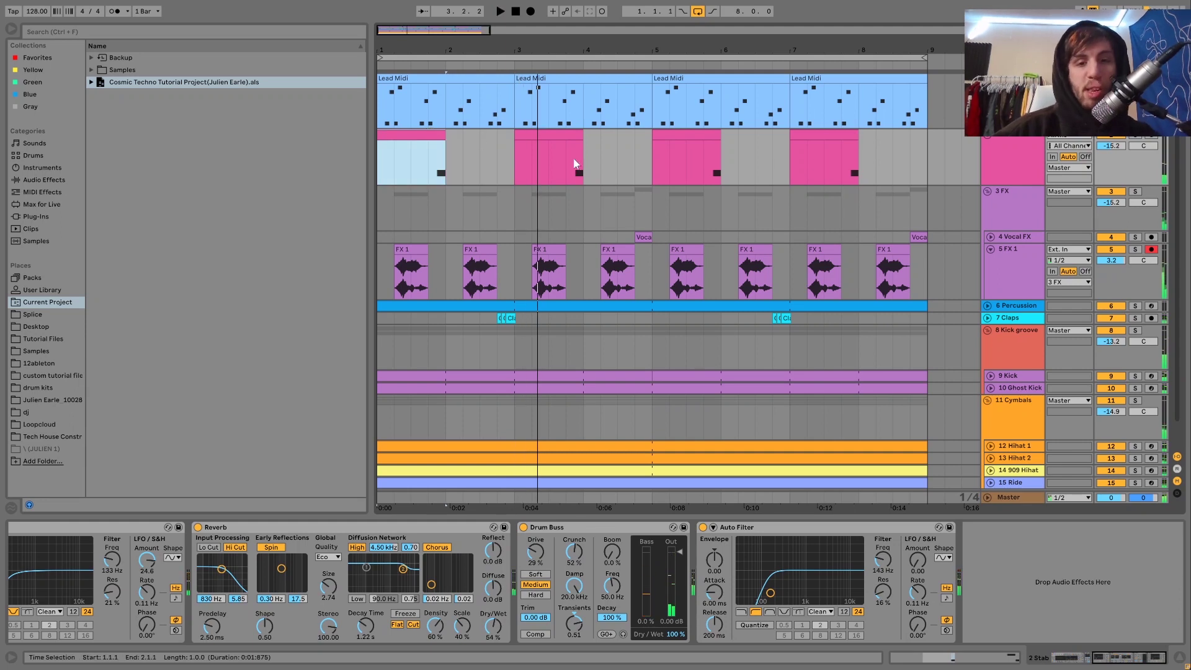
- Replay the full mix from 4.4.1 and place the insert mark there on the 4 Vocal FX track
{"action": "left_click", "coordinate": [635, 177]}
{"action": "key", "text": "space"}
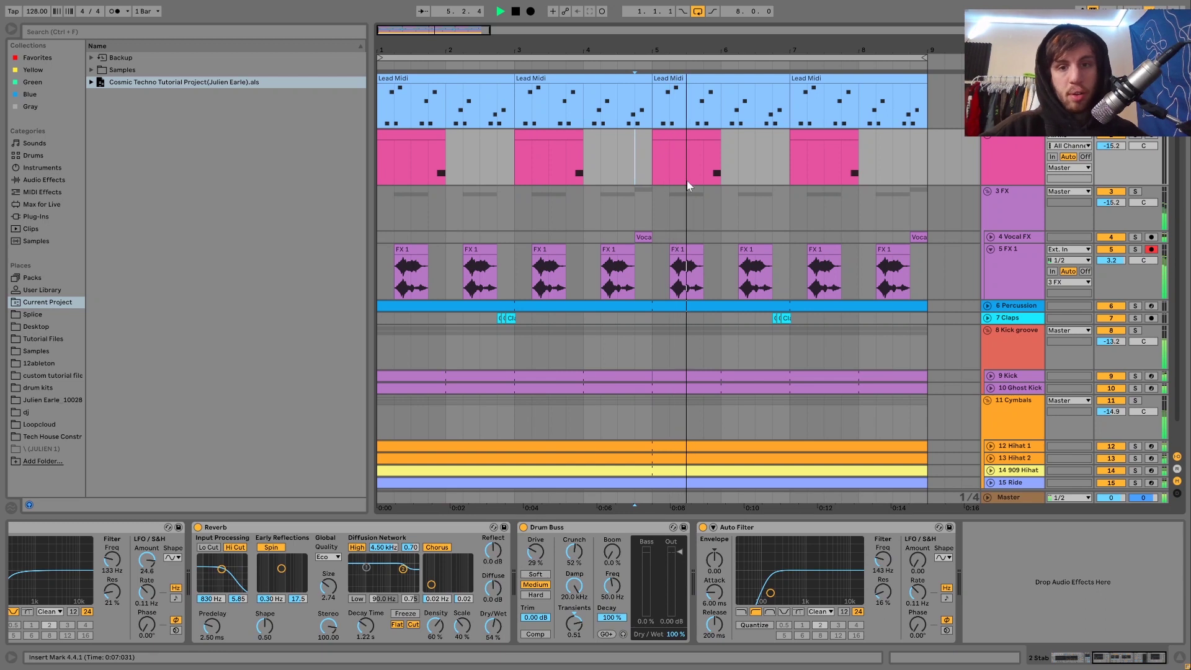
{"action": "key", "text": "space"}
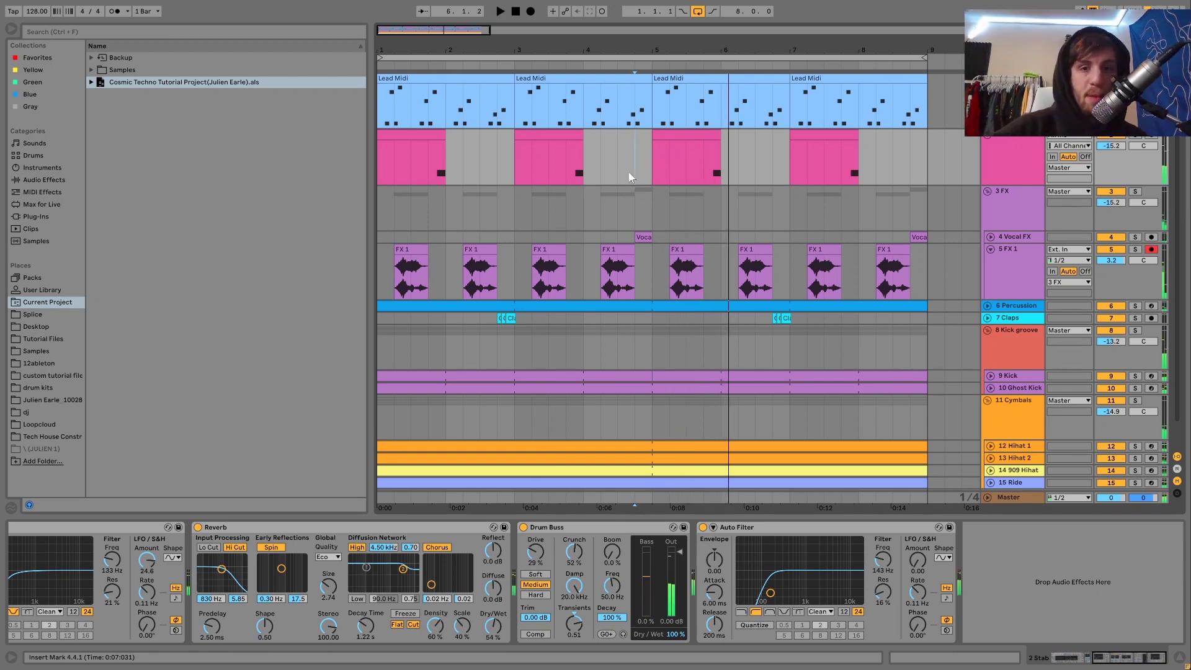
{"action": "left_click", "coordinate": [630, 236]}
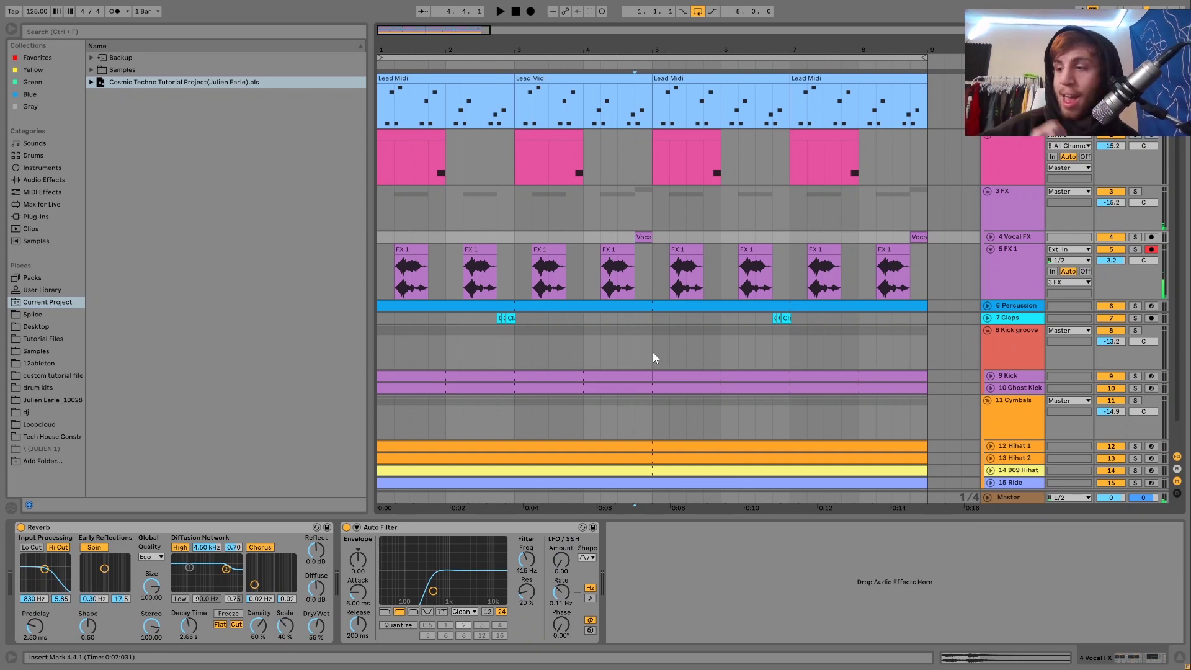
- Unfold and solo the 6 Percussion and 7 Claps tracks, and play them together
{"action": "left_click", "coordinate": [1013, 305]}
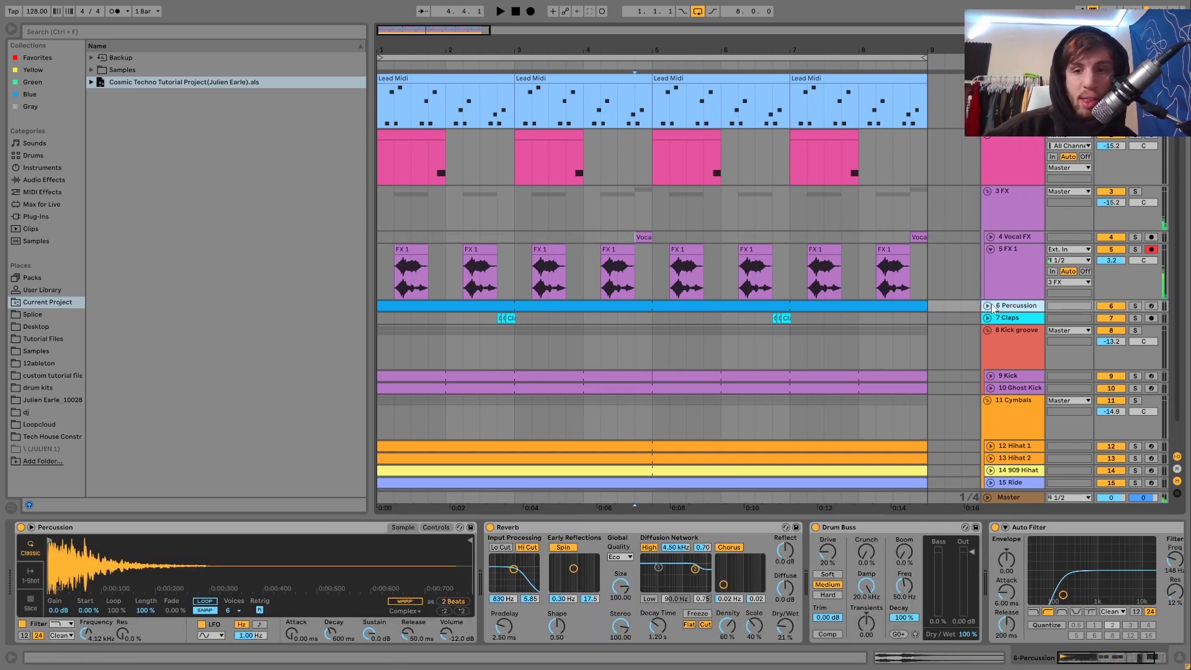
{"action": "left_click", "coordinate": [987, 305]}
{"action": "scroll", "coordinate": [989, 310], "scroll_direction": "down", "scroll_amount": 2}
{"action": "left_click", "coordinate": [988, 311]}
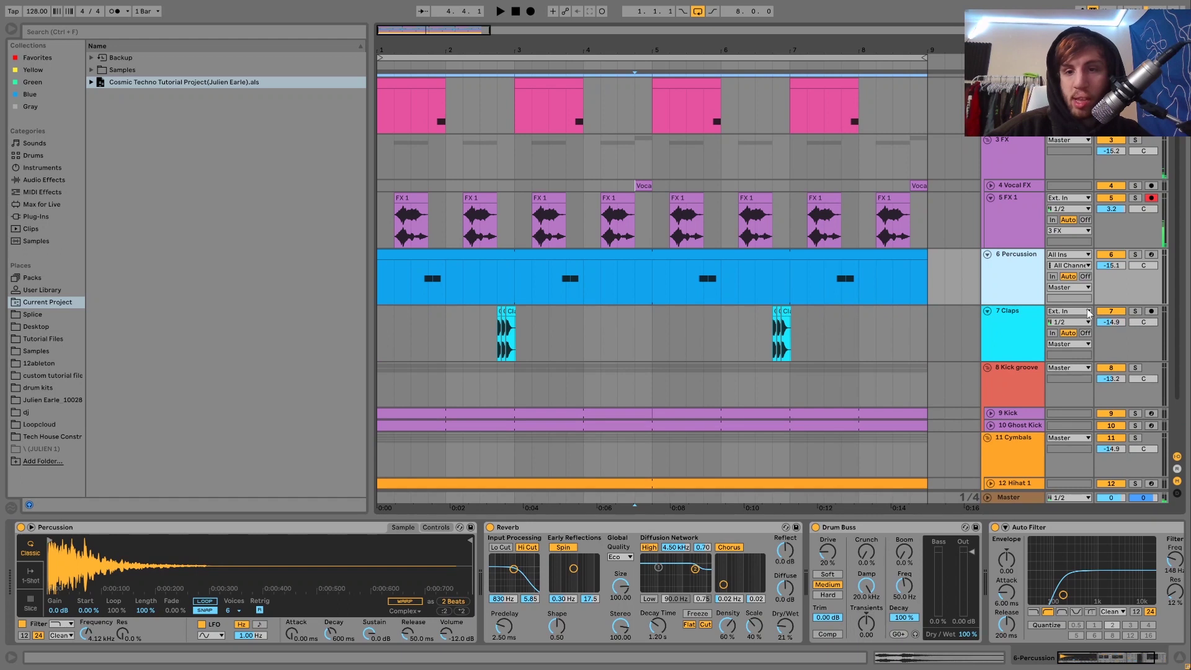
{"action": "left_click", "coordinate": [1135, 311]}
{"action": "left_click", "coordinate": [1135, 255]}
{"action": "key", "text": "space"}
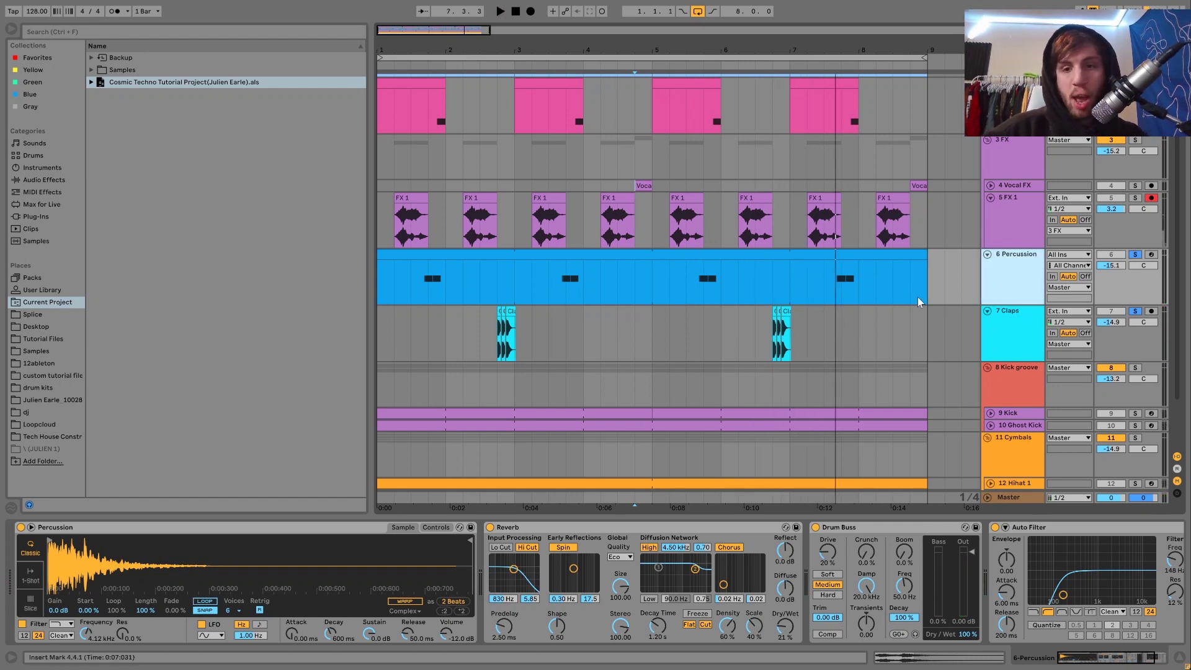
- Play the percussion from 5.3.1 and the second set of clap clips, and examine both tracks' device chains
{"action": "left_click", "coordinate": [685, 285]}
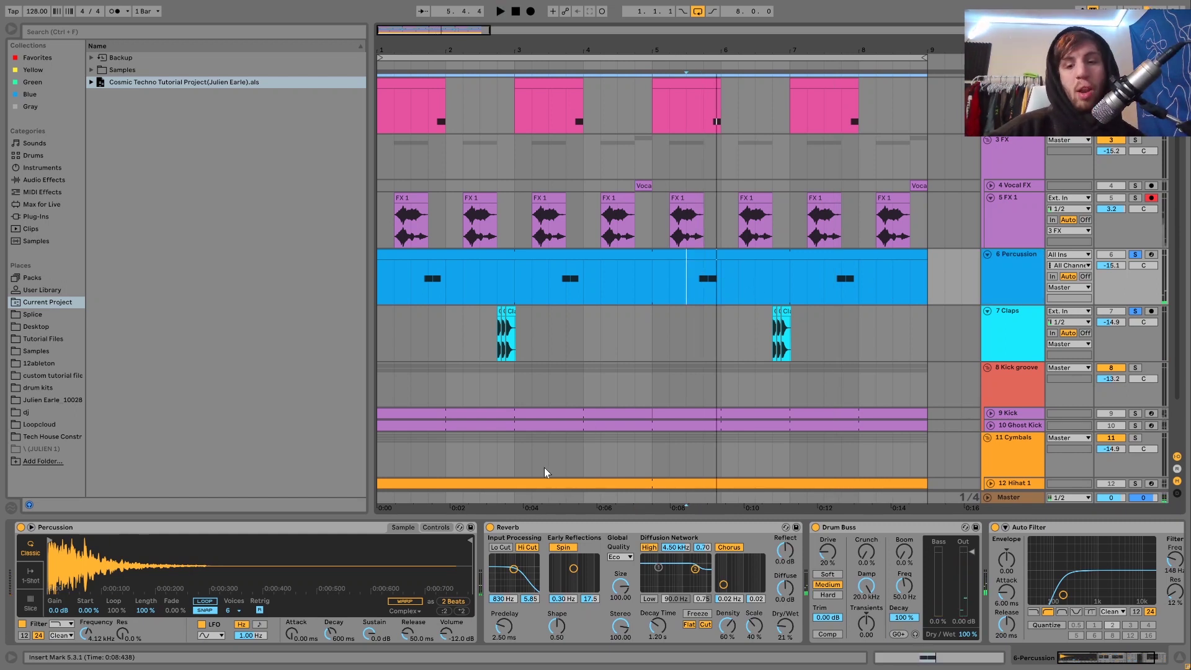
{"action": "scroll", "coordinate": [716, 592], "scroll_direction": "down", "scroll_amount": 3}
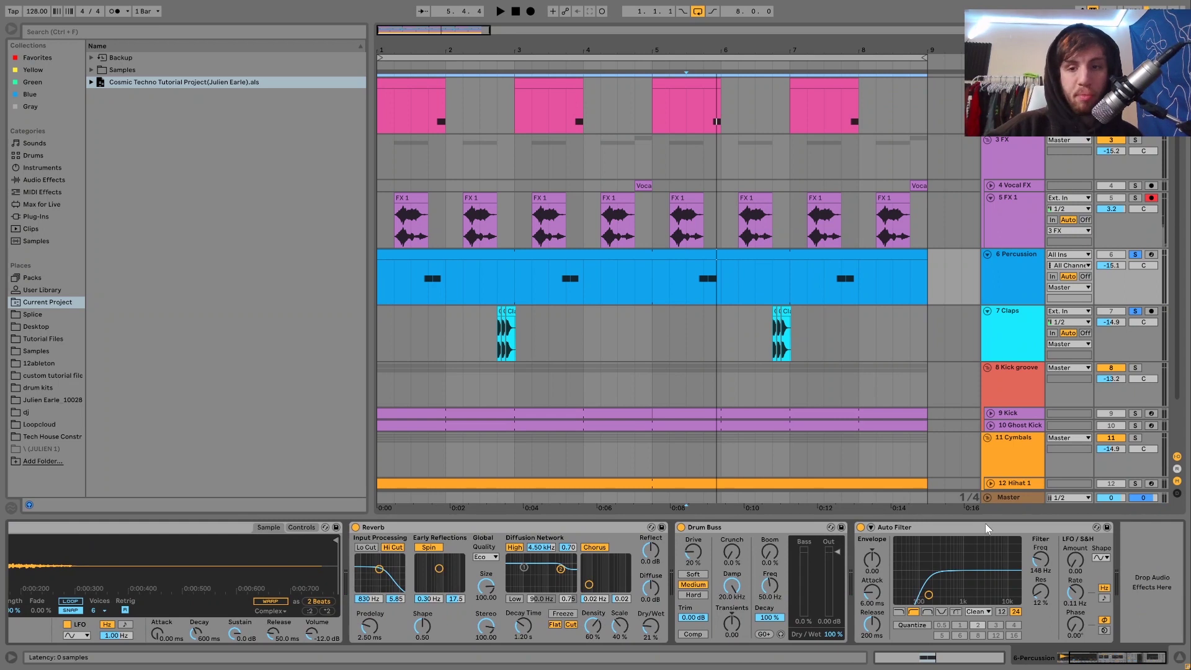
{"action": "left_click", "coordinate": [1002, 340]}
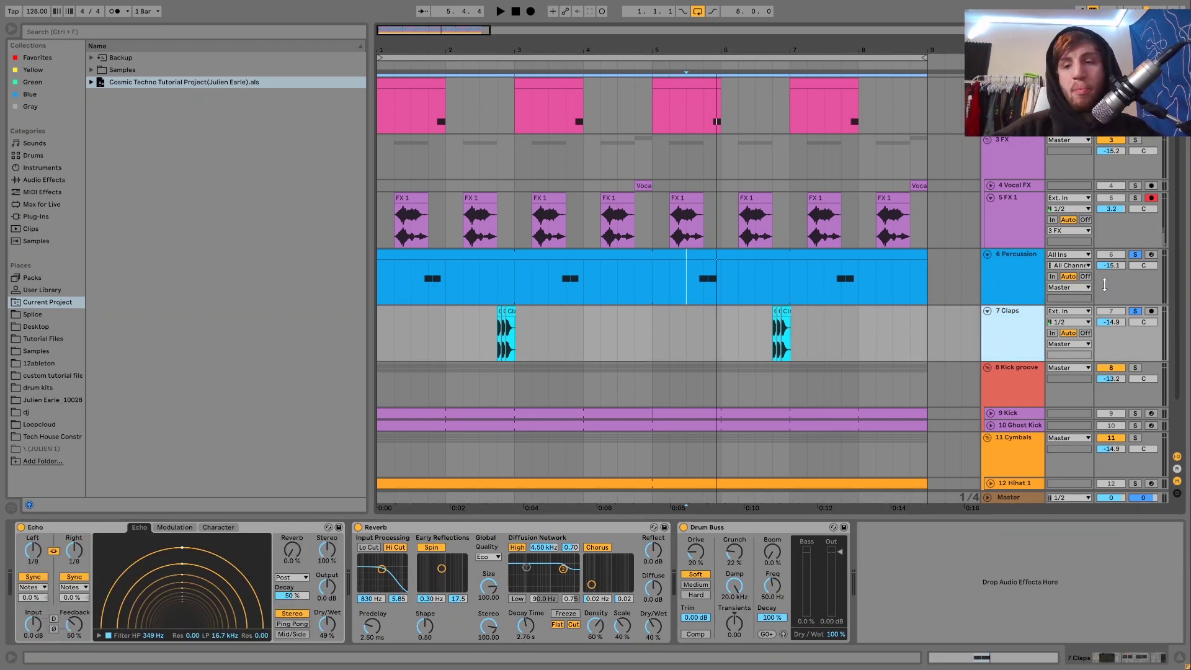
{"action": "left_click", "coordinate": [771, 358]}
{"action": "key", "text": "space"}
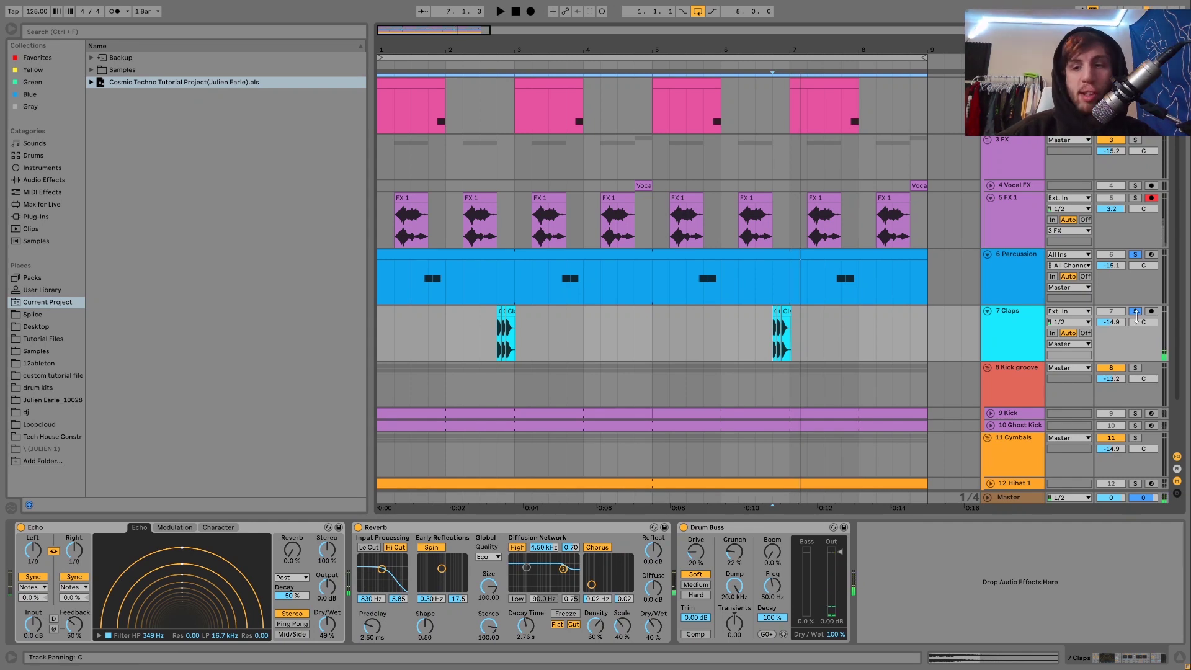
- Select the percussion clip, mute the 3 FX group and the 6 Percussion and 7 Claps tracks, and play the unsoloed mix from 1.1.1
{"action": "left_click", "coordinate": [506, 266]}
{"action": "scroll", "coordinate": [496, 251], "scroll_direction": "up", "scroll_amount": 1}
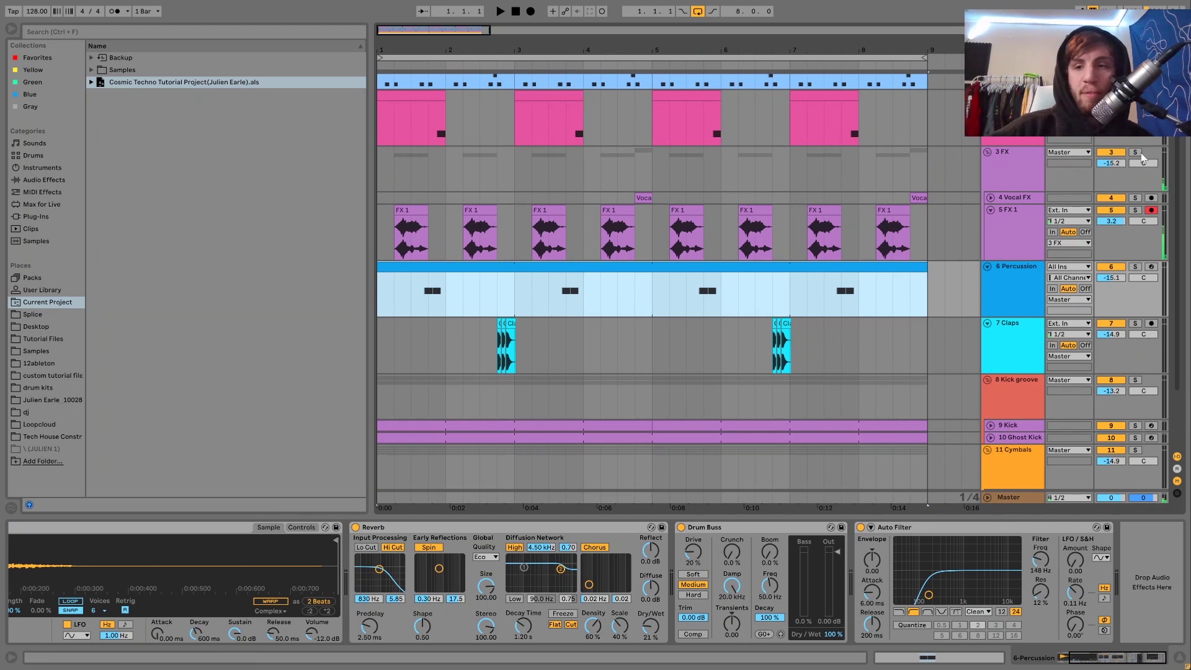
{"action": "left_click", "coordinate": [1112, 152]}
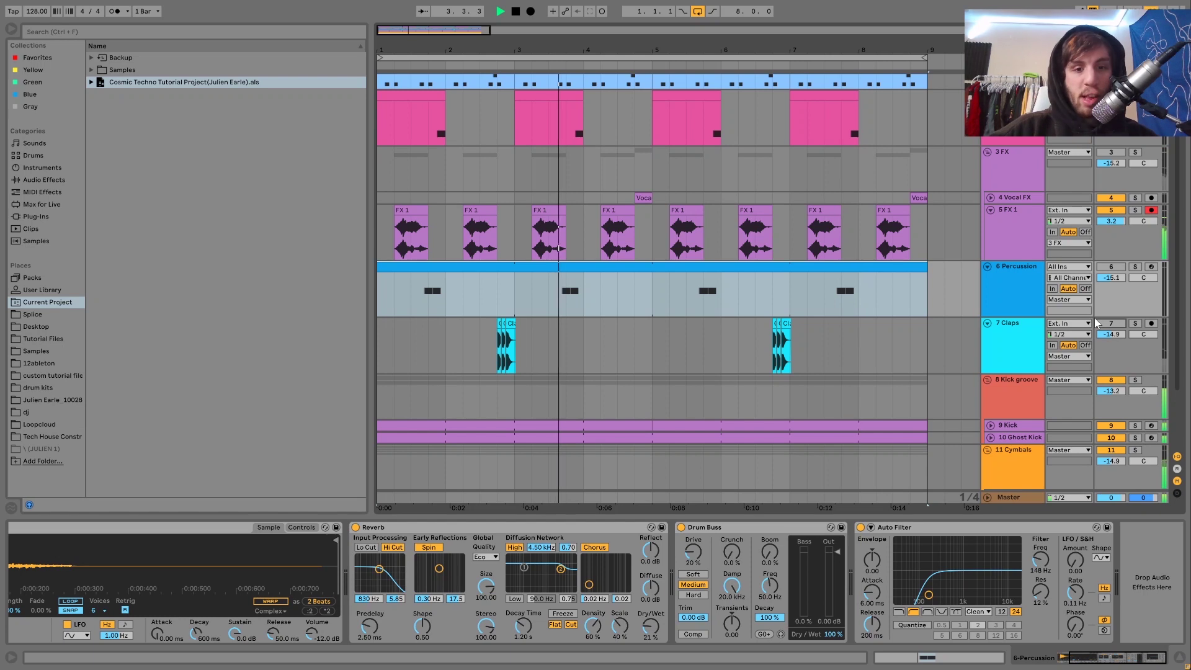
- Replay the full mix from 1.1.1 with 6 Percussion and 7 Claps unmuted, and select each of these tracks to view its devices
{"action": "key", "text": "space"}
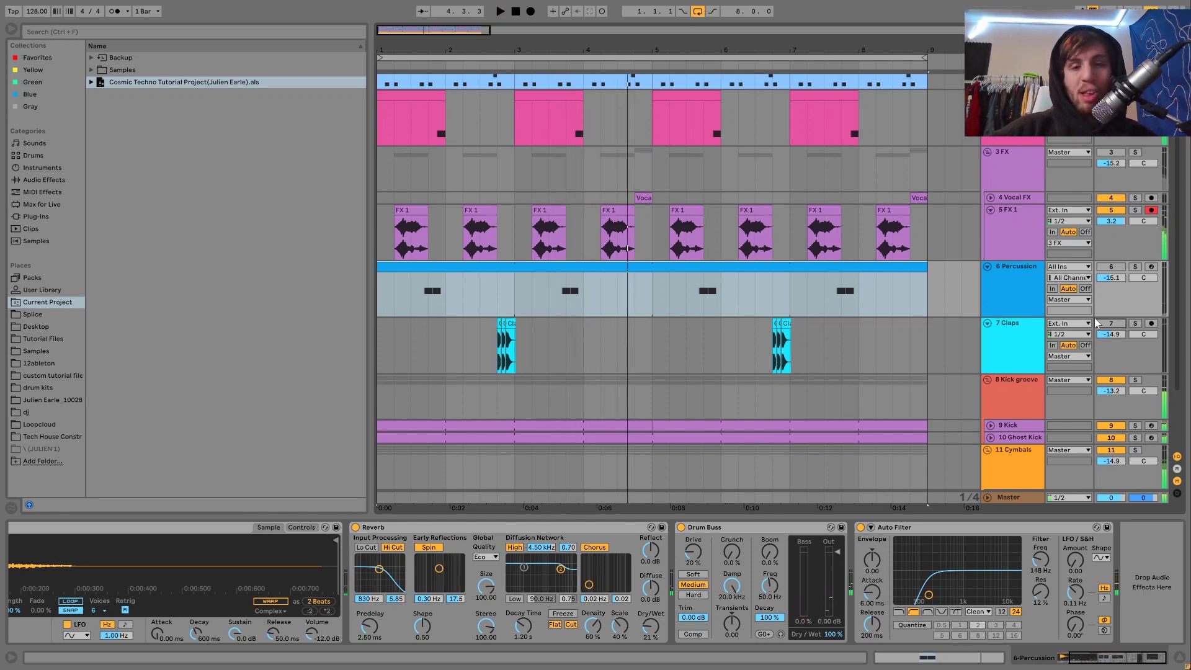
{"action": "key", "text": "space"}
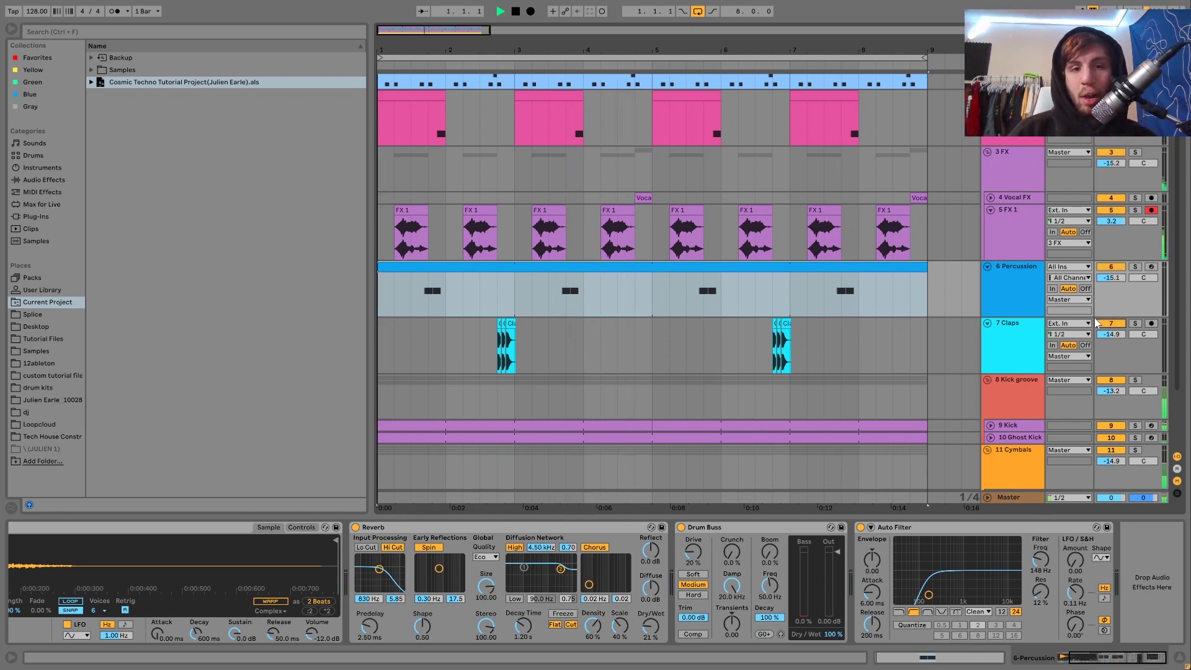
{"action": "left_click", "coordinate": [1013, 308]}
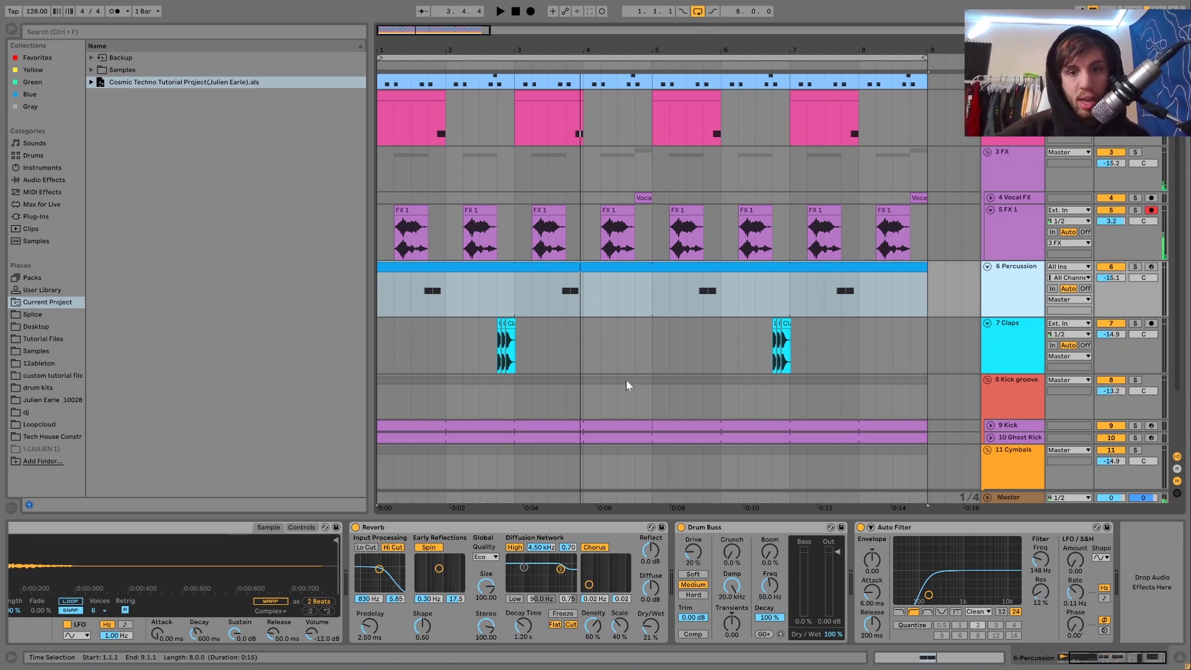
{"action": "left_click", "coordinate": [1002, 343]}
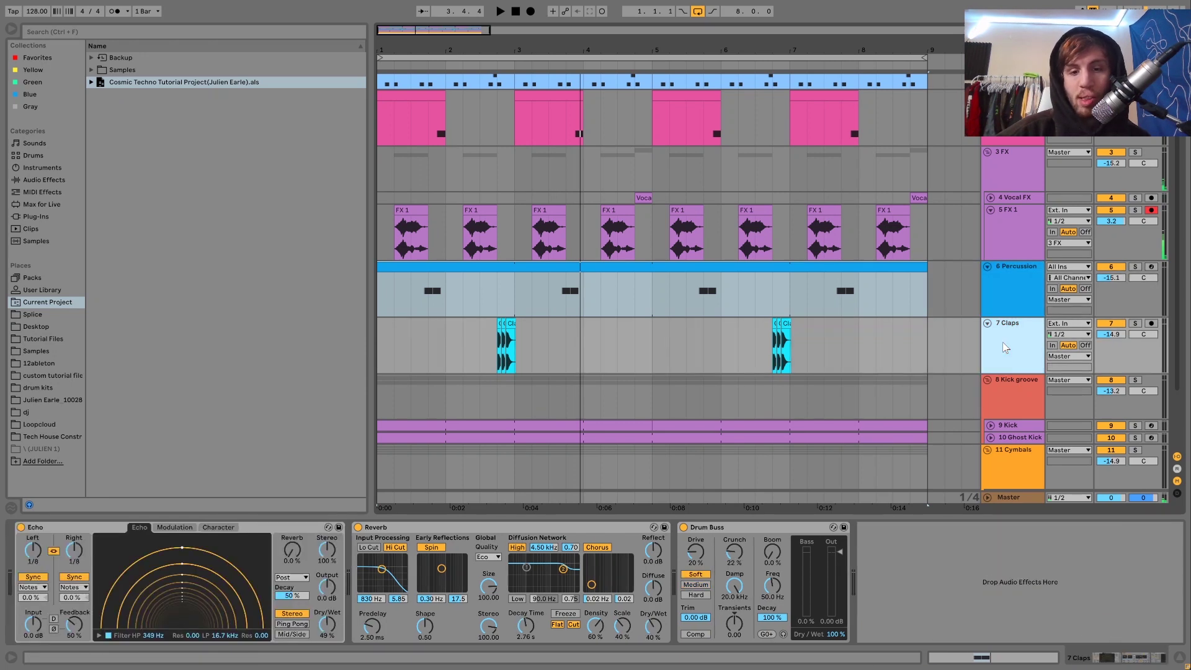
{"action": "key", "text": "space"}
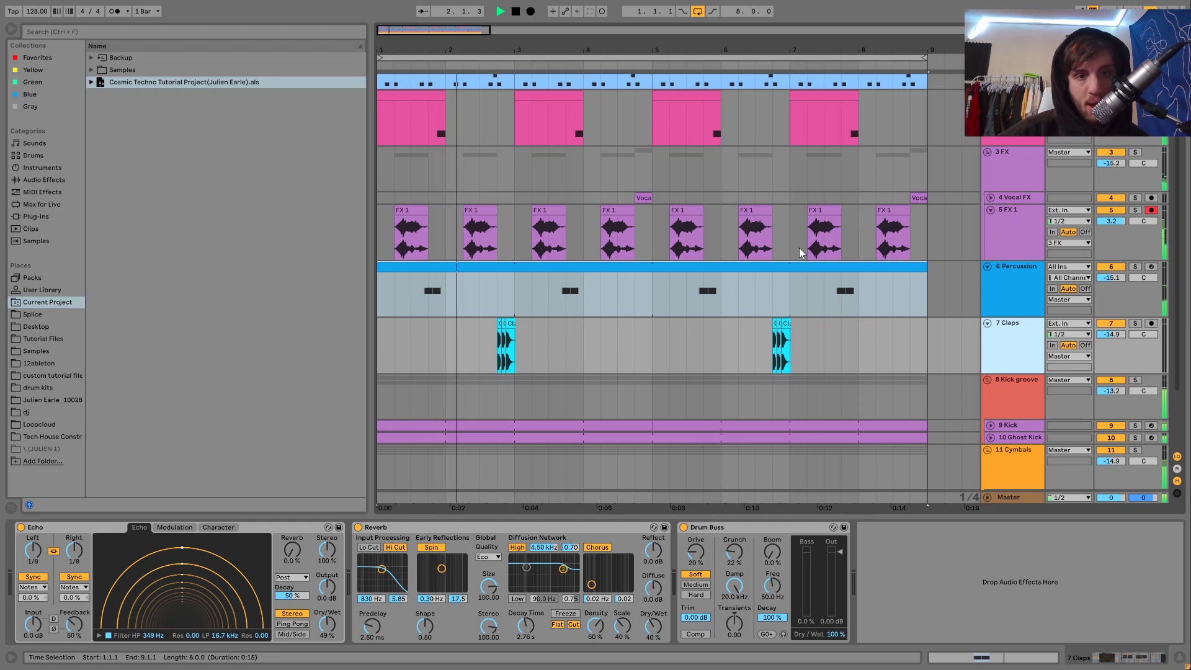
{"action": "key", "text": "space"}
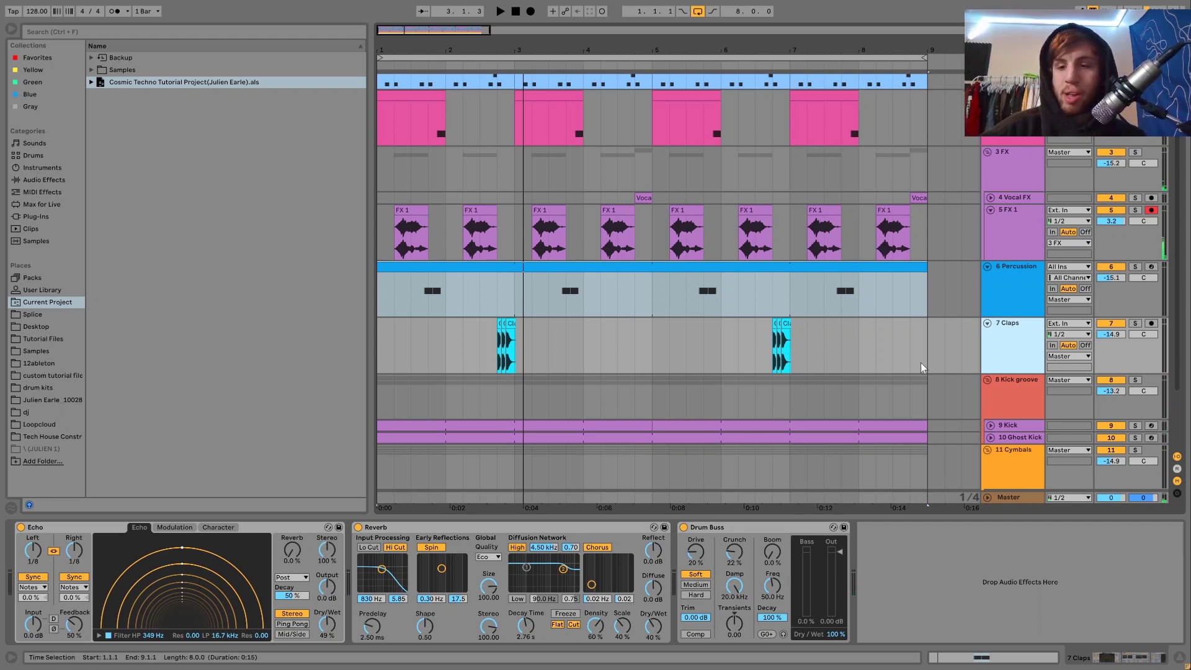
- Select and solo the 8 Kick groove group and play it from 1.1.1
{"action": "scroll", "coordinate": [921, 362], "scroll_direction": "down", "scroll_amount": 3}
{"action": "left_click", "coordinate": [1018, 320]}
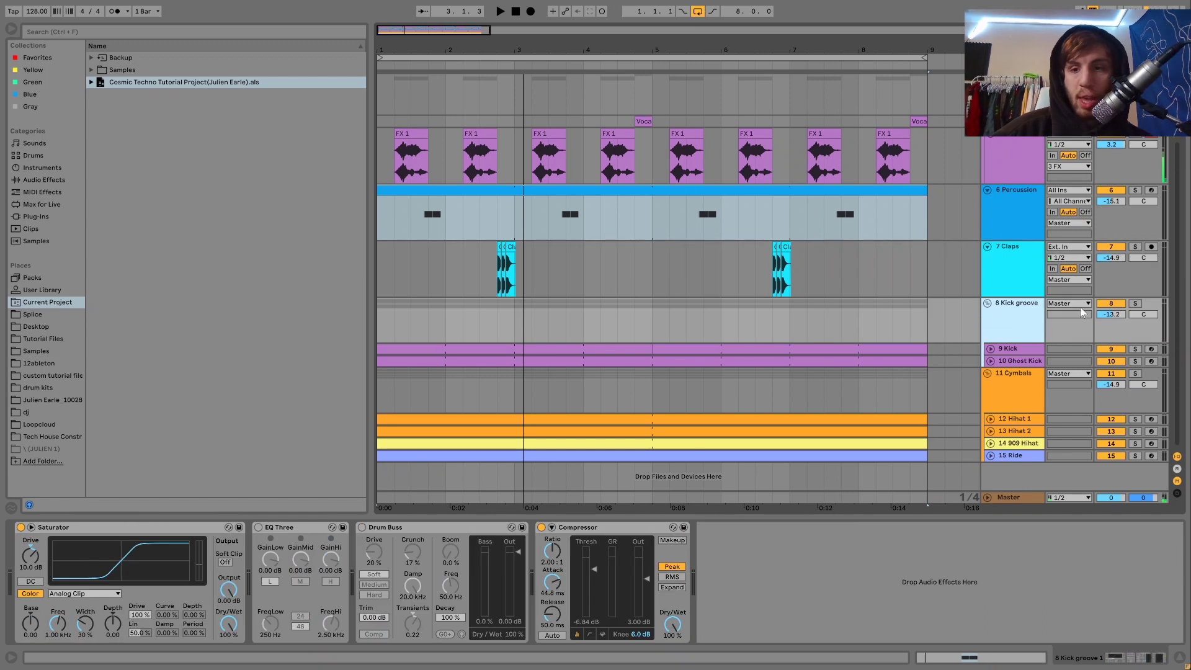
{"action": "left_click", "coordinate": [1136, 304]}
{"action": "key", "text": "space"}
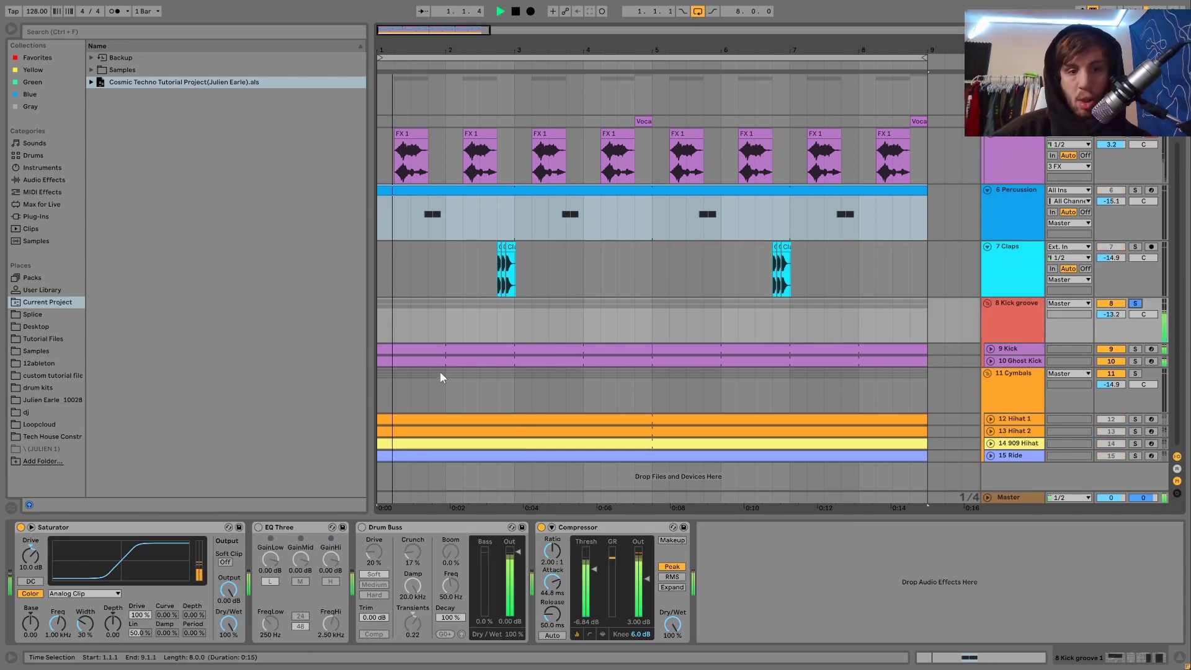
- Delete the switched-off EQ Three and Drum Buss from the 8 Kick groove group's device chain
{"action": "left_click", "coordinate": [294, 527]}
{"action": "key", "text": "Delete"}
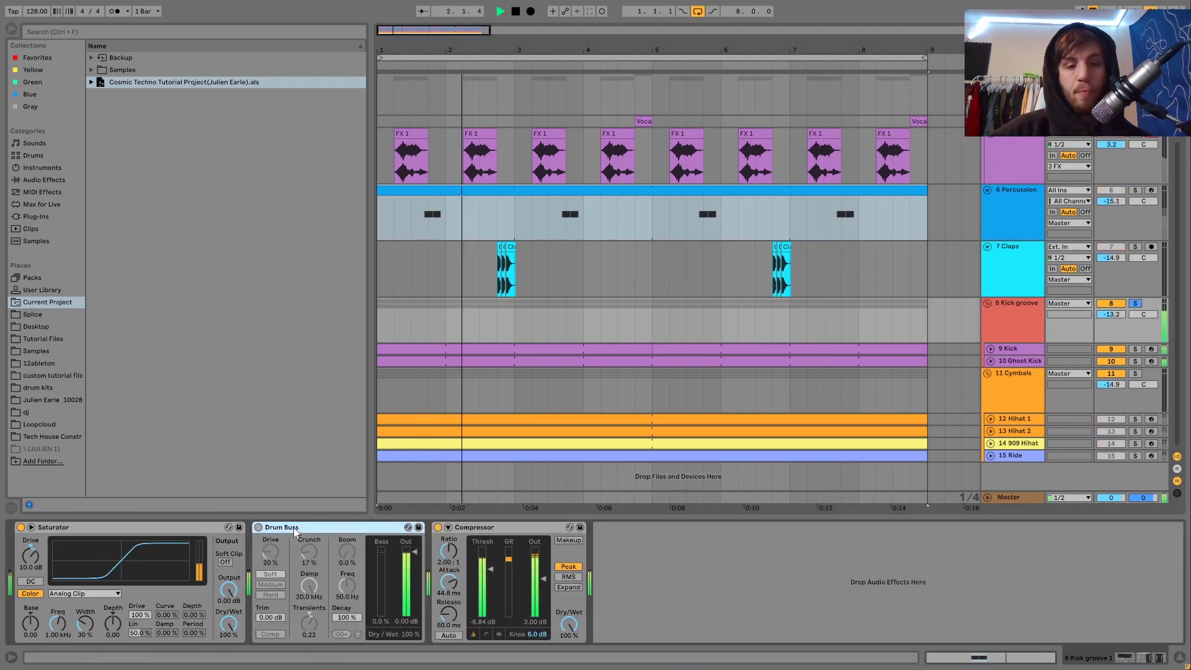
{"action": "key", "text": "Delete"}
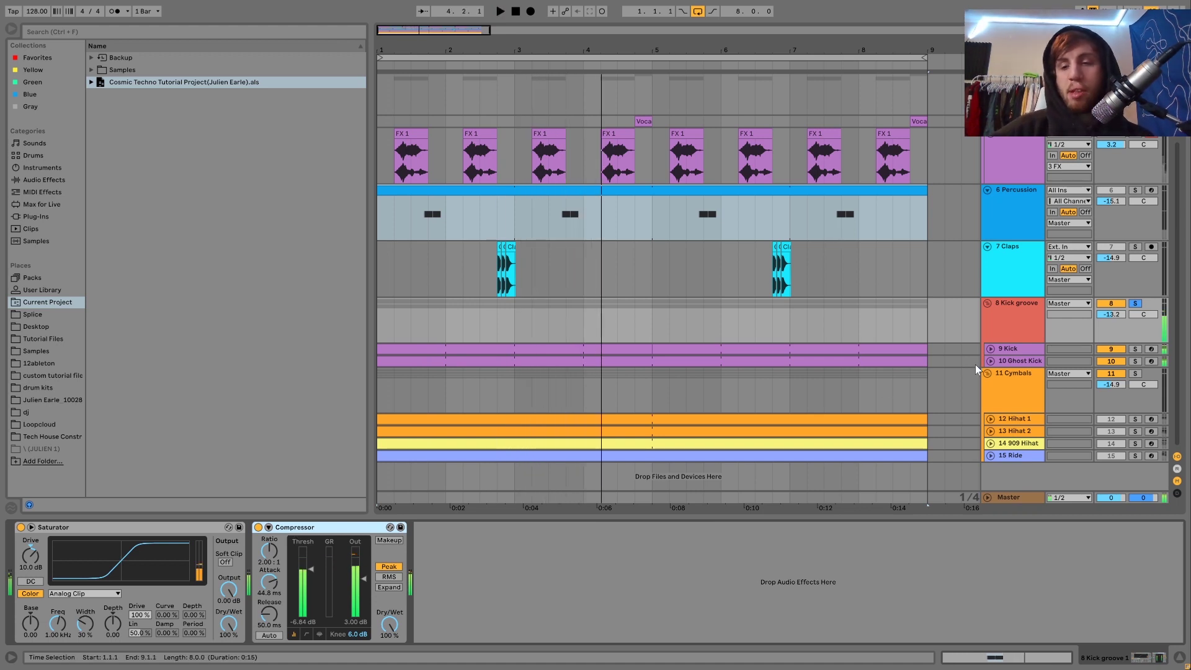
- Solo and play the 9 Kick track, unfold it and select it to examine its sampler and Saturator
{"action": "left_click", "coordinate": [1122, 349]}
{"action": "left_click", "coordinate": [1135, 349]}
{"action": "key", "text": "space"}
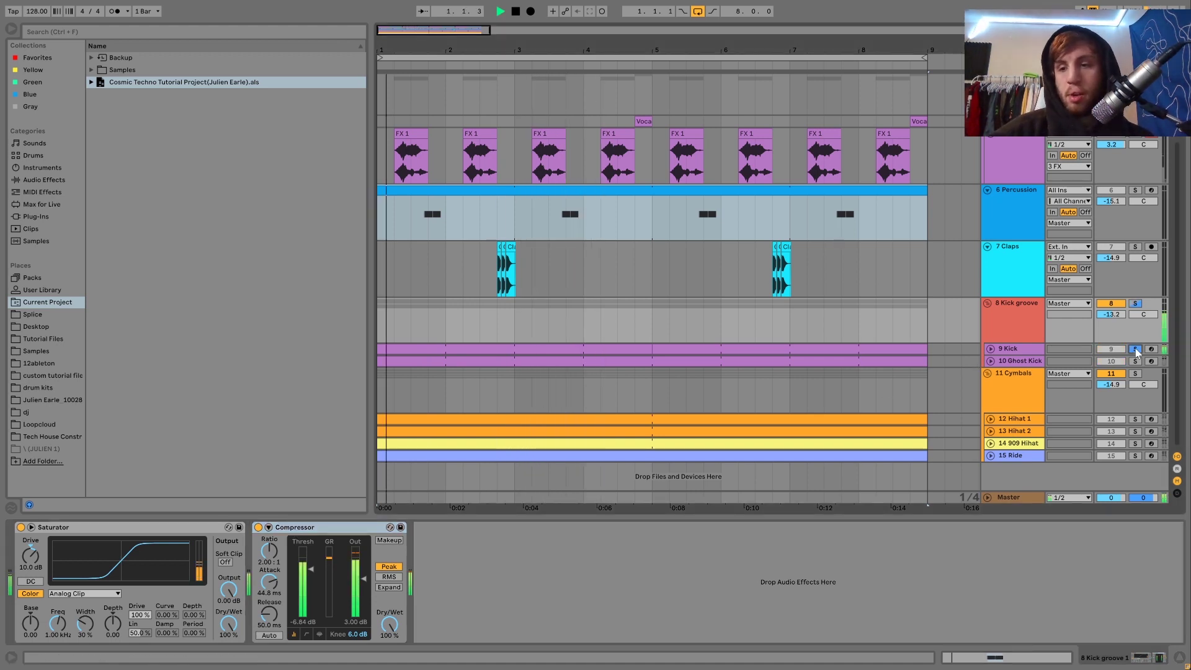
{"action": "left_click", "coordinate": [988, 347]}
{"action": "left_click", "coordinate": [1009, 340]}
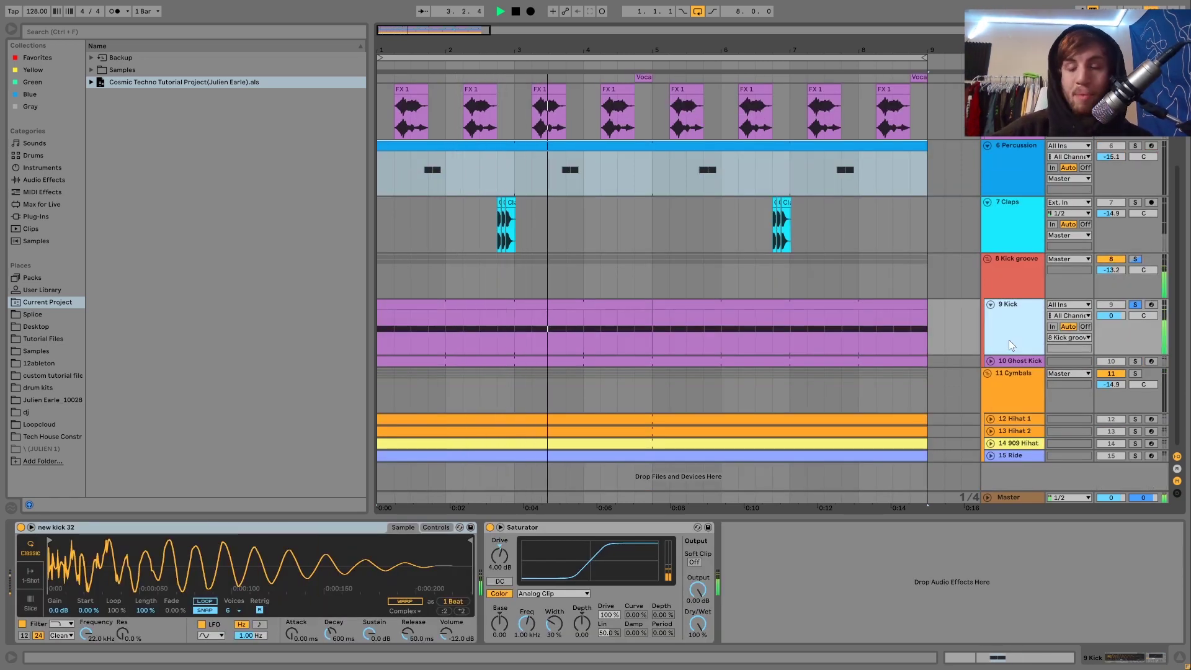
{"action": "key", "text": "space"}
- Solo the 10 Ghost Kick track in place of 9 Kick and play it from 1.1.1
{"action": "left_click", "coordinate": [1029, 362]}
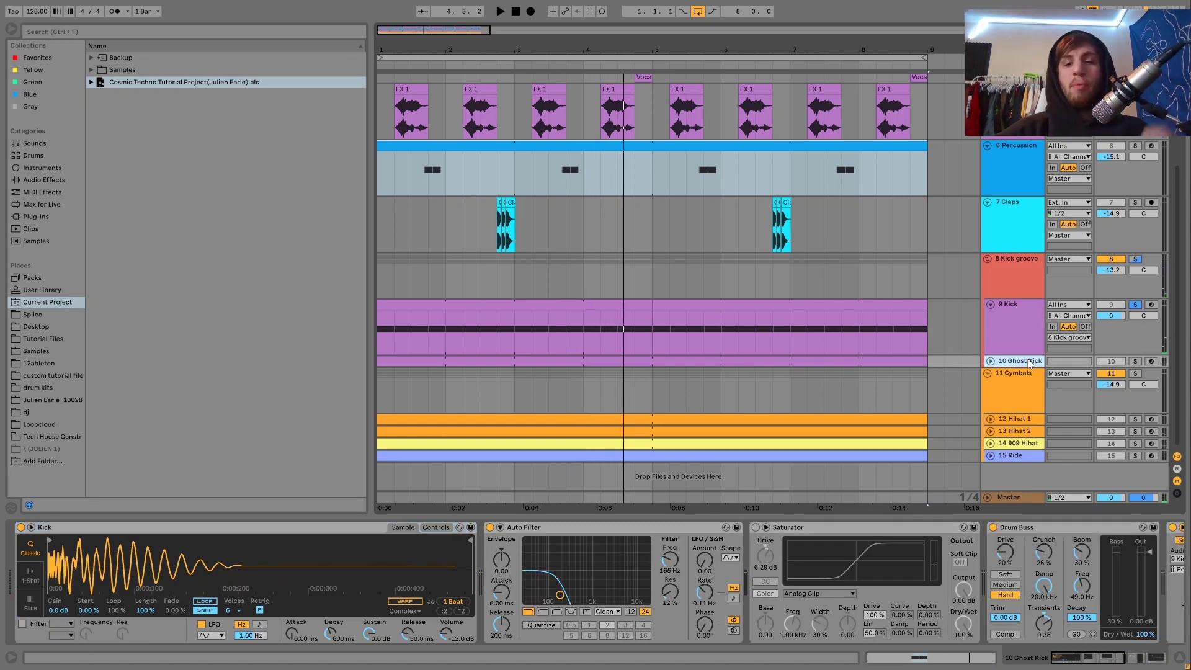
{"action": "left_click", "coordinate": [1132, 360]}
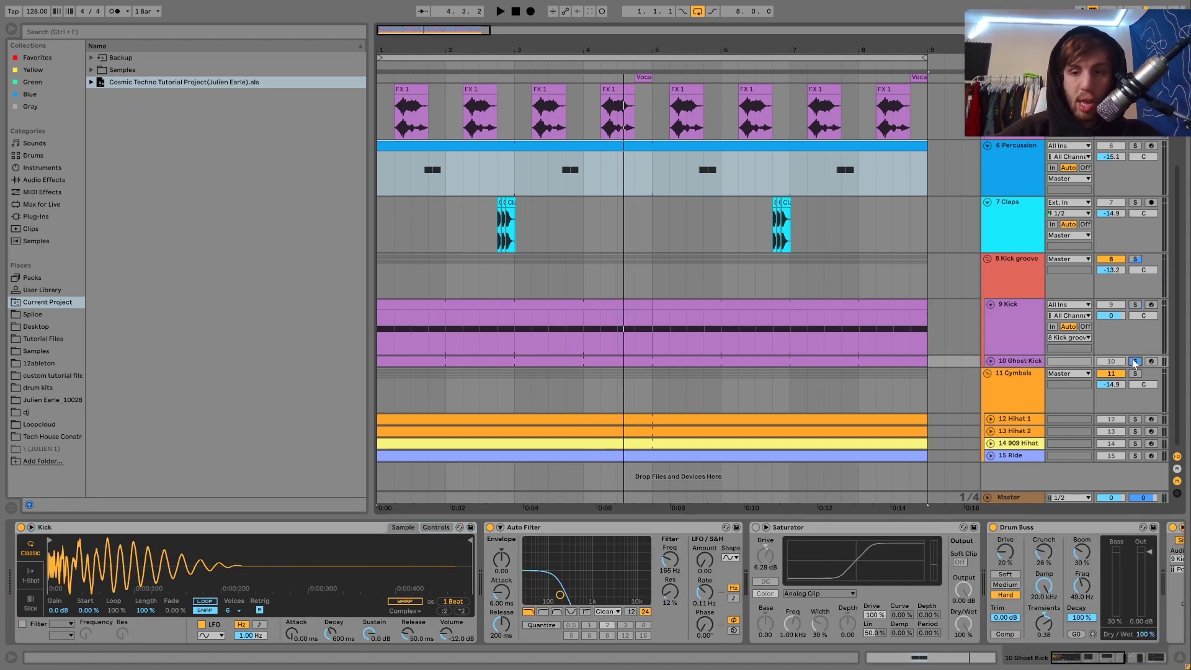
{"action": "key", "text": "space"}
- Delete the switched-off Saturator from the Ghost Kick chain and look over the remaining devices
{"action": "left_click", "coordinate": [879, 528]}
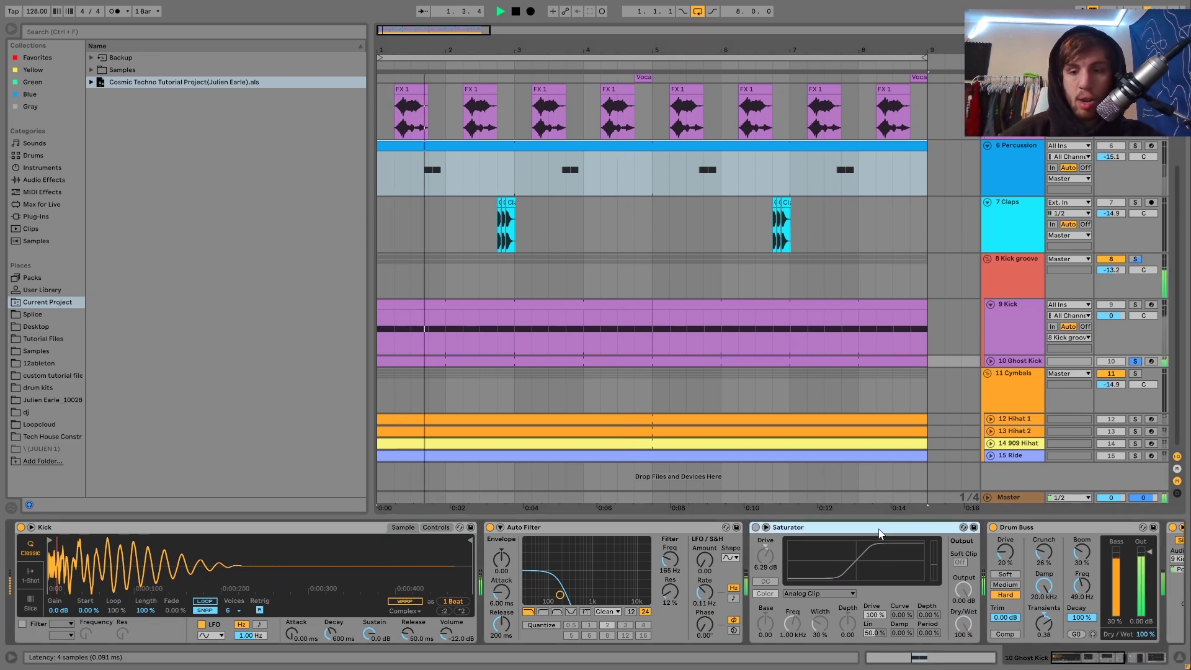
{"action": "key", "text": "Delete"}
{"action": "scroll", "coordinate": [843, 539], "scroll_direction": "down", "scroll_amount": 5}
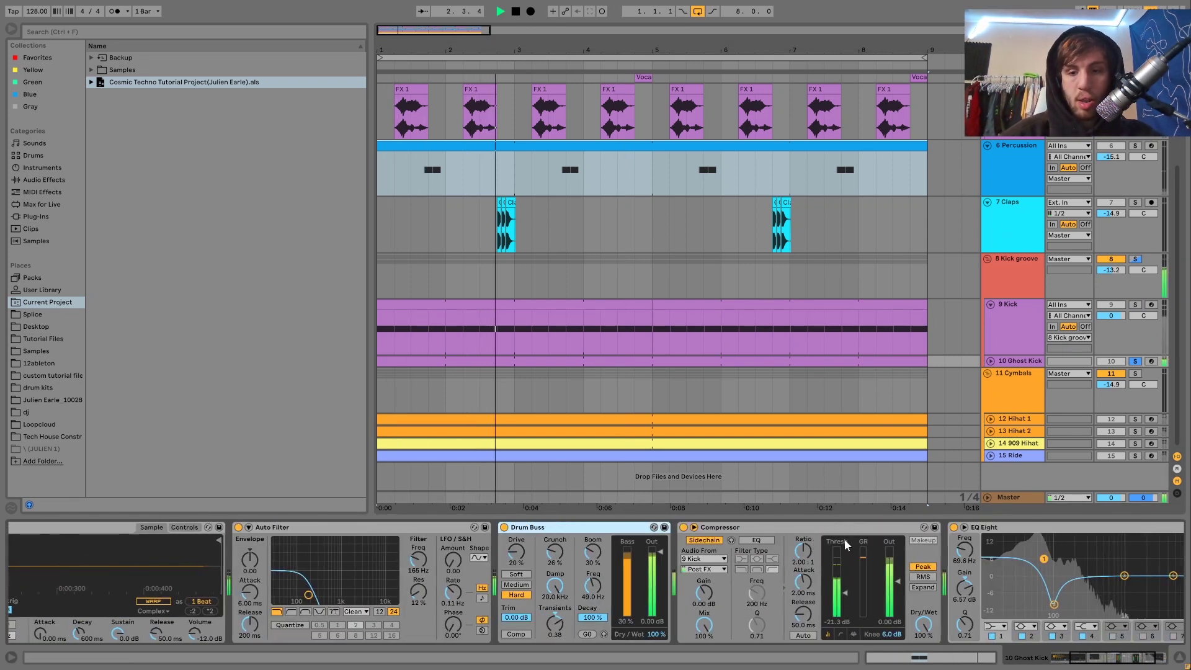
{"action": "scroll", "coordinate": [843, 539], "scroll_direction": "up", "scroll_amount": 5}
{"action": "key", "text": "space"}
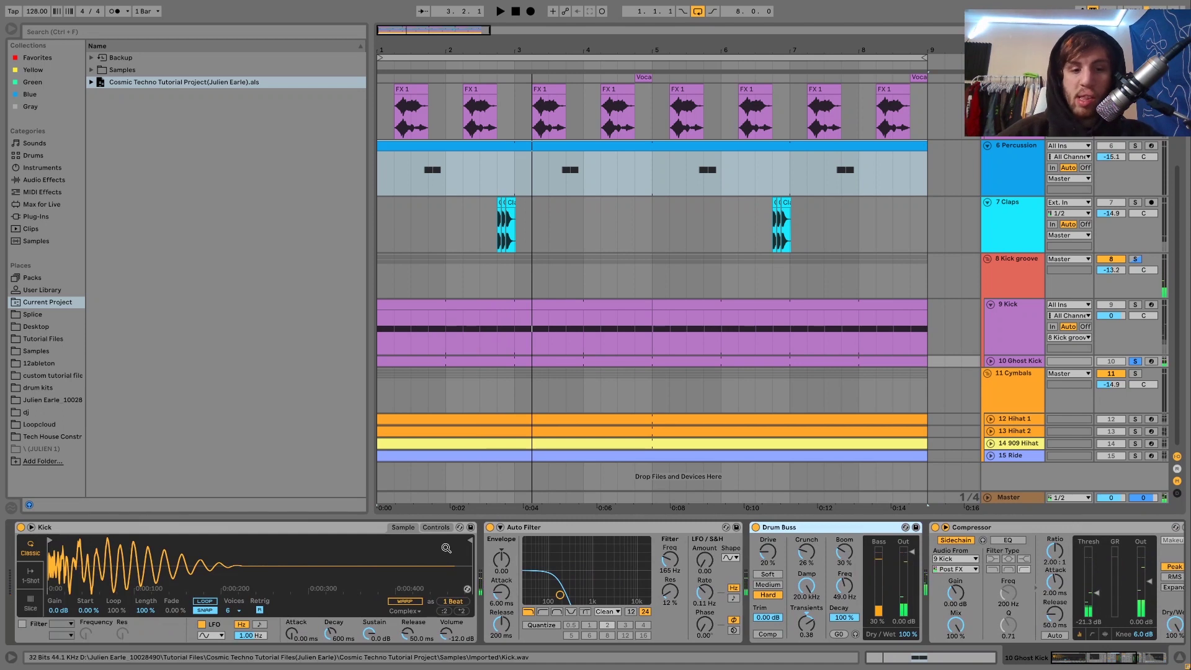
- Group the Ghost Kick's Auto Filter through EQ Eight into an Audio Effect Rack, switch the rack off and play the unprocessed sound
{"action": "left_click", "coordinate": [516, 528]}
{"action": "scroll", "coordinate": [516, 532], "scroll_direction": "down", "scroll_amount": 5}
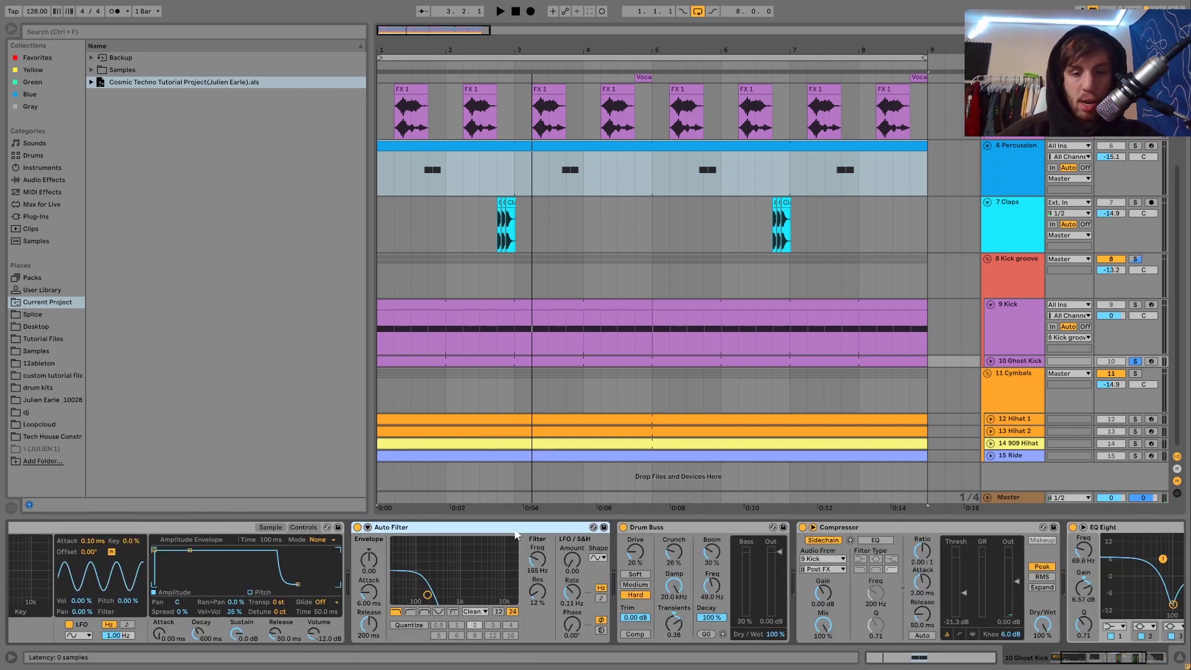
{"action": "left_click", "coordinate": [899, 528], "text": "shift"}
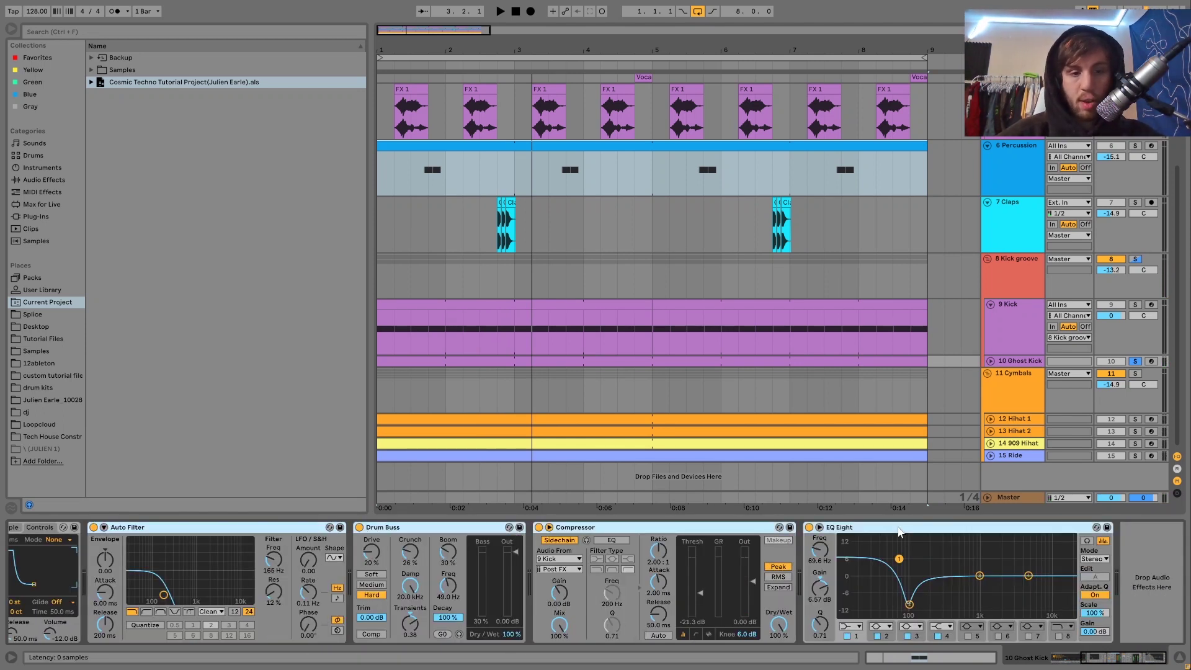
{"action": "scroll", "coordinate": [133, 531], "scroll_direction": "up", "scroll_amount": 5}
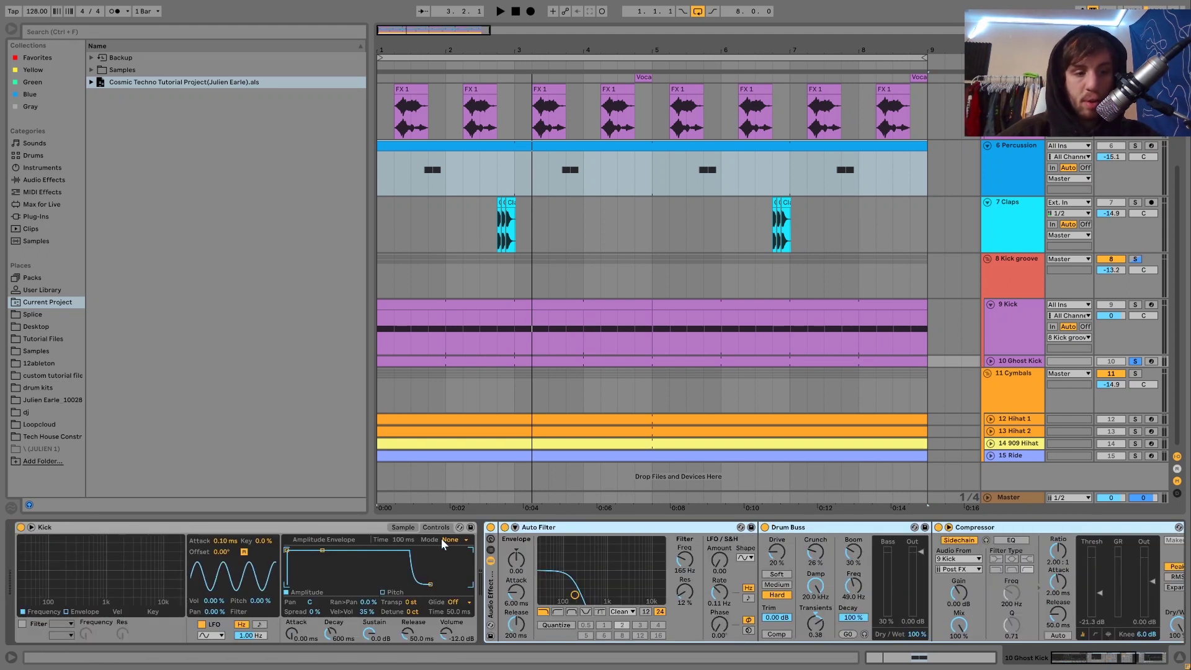
{"action": "left_click", "coordinate": [490, 527]}
{"action": "key", "text": "space"}
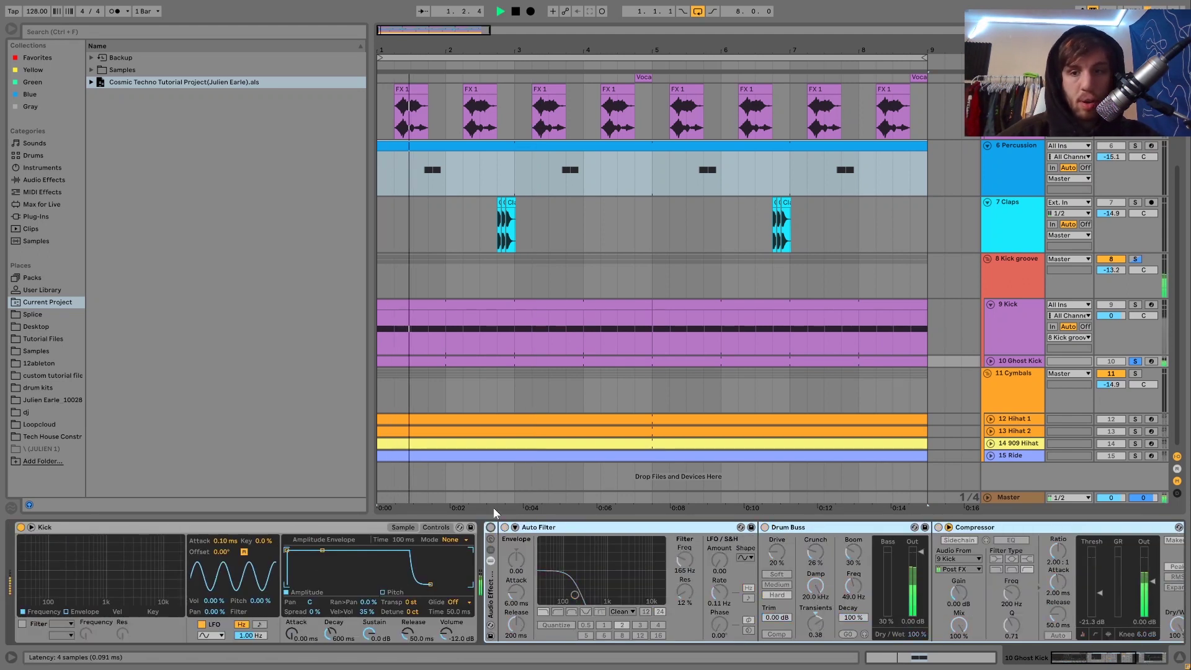
- Open the first Ghost Kick MIDI clip, play it to examine its C3 notes and velocities, and return to the device chain
{"action": "double_click", "coordinate": [497, 359]}
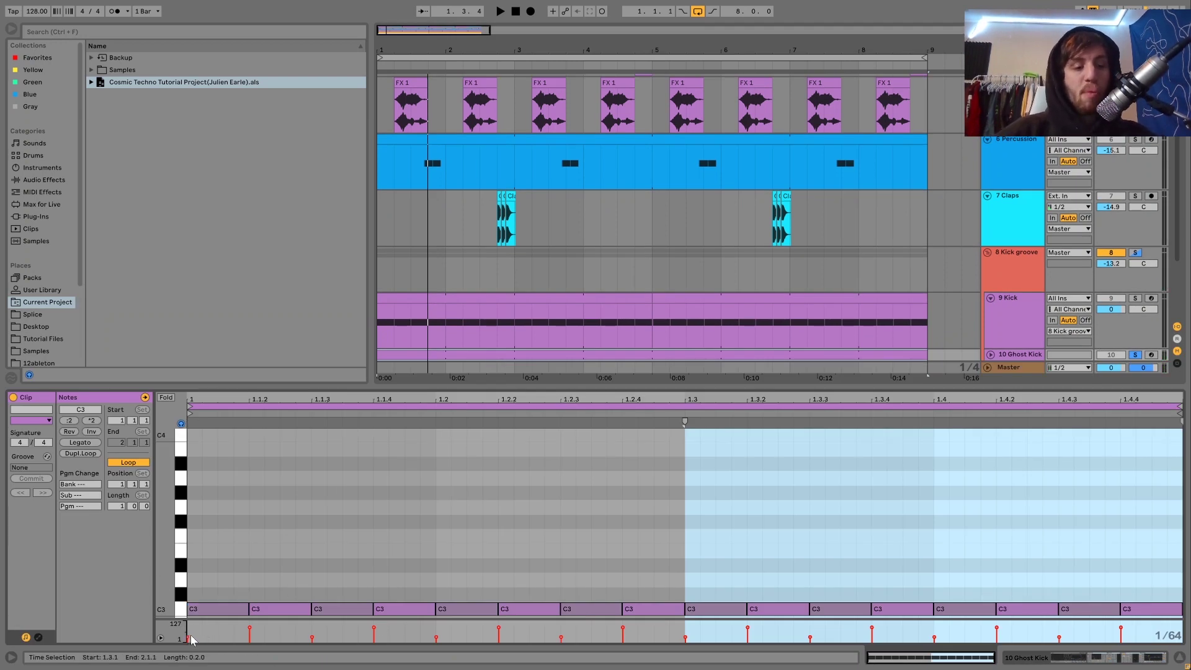
{"action": "key", "text": "space"}
{"action": "key", "text": "space"}
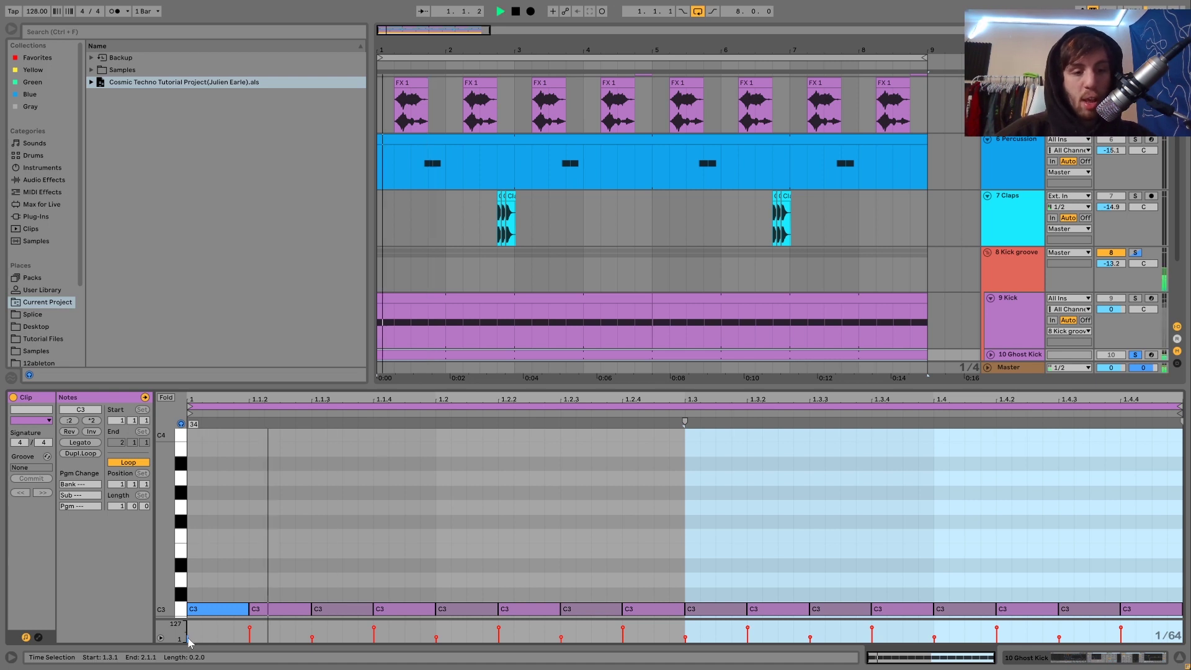
{"action": "key", "text": "space"}
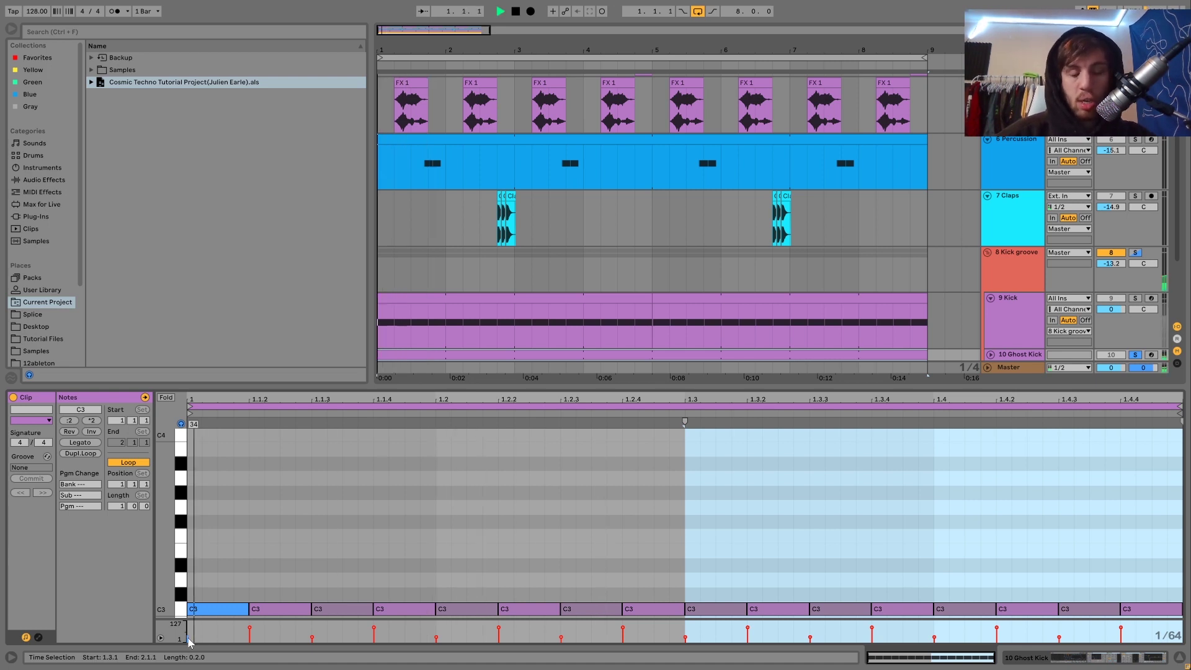
{"action": "left_click", "coordinate": [426, 554]}
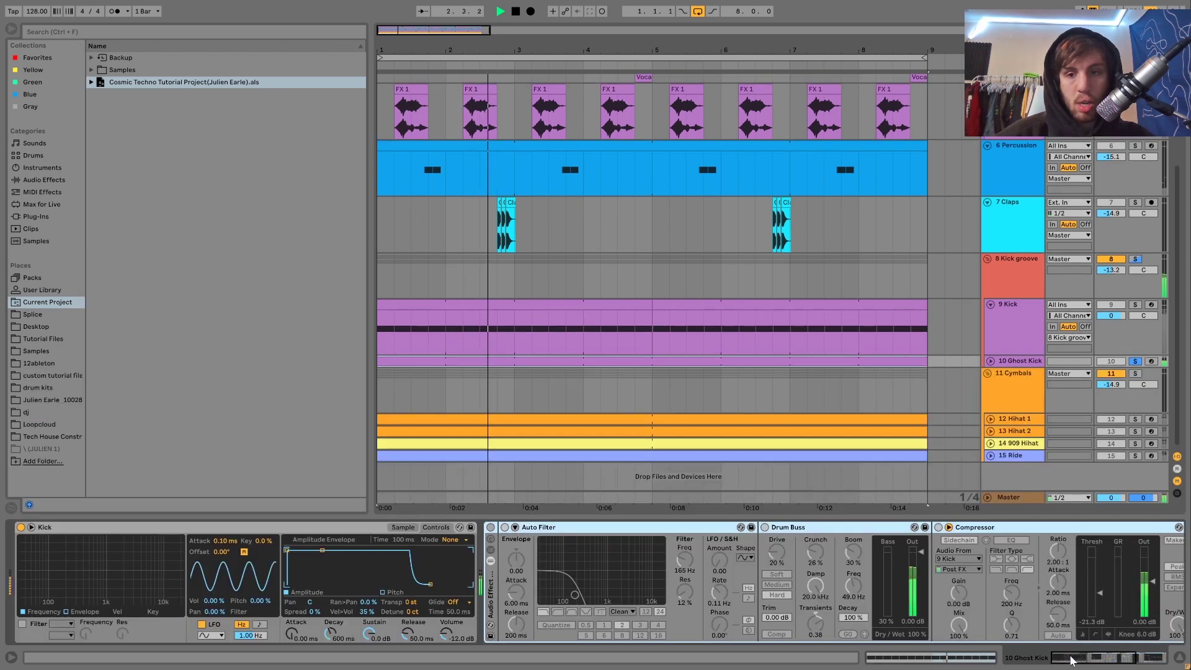
{"action": "left_click", "coordinate": [1071, 660]}
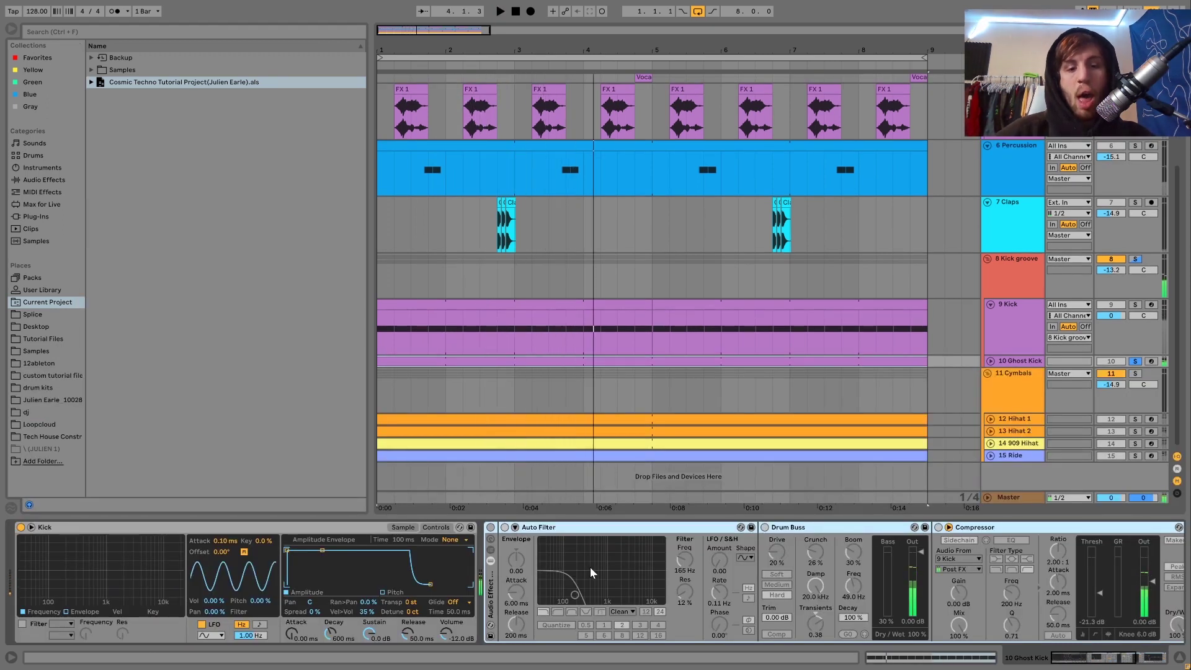
- Switch the Ghost Kick's effect rack back on, ungroup its devices and replay the track
{"action": "left_click", "coordinate": [491, 528]}
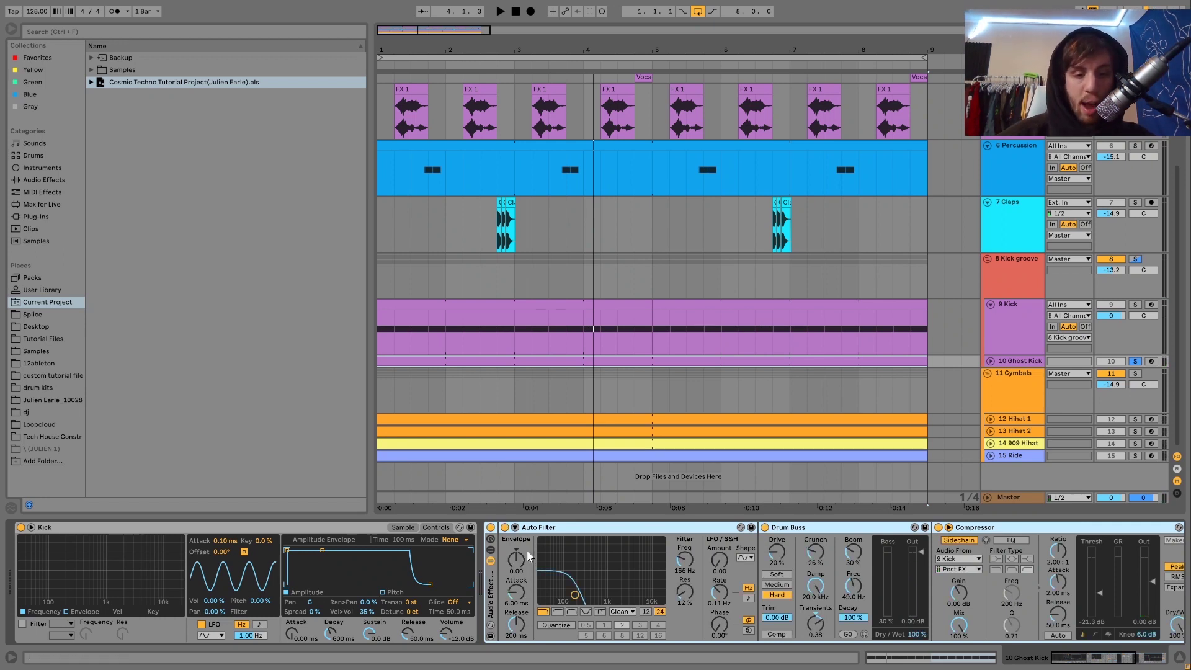
{"action": "scroll", "coordinate": [541, 536], "scroll_direction": "right", "scroll_amount": 5}
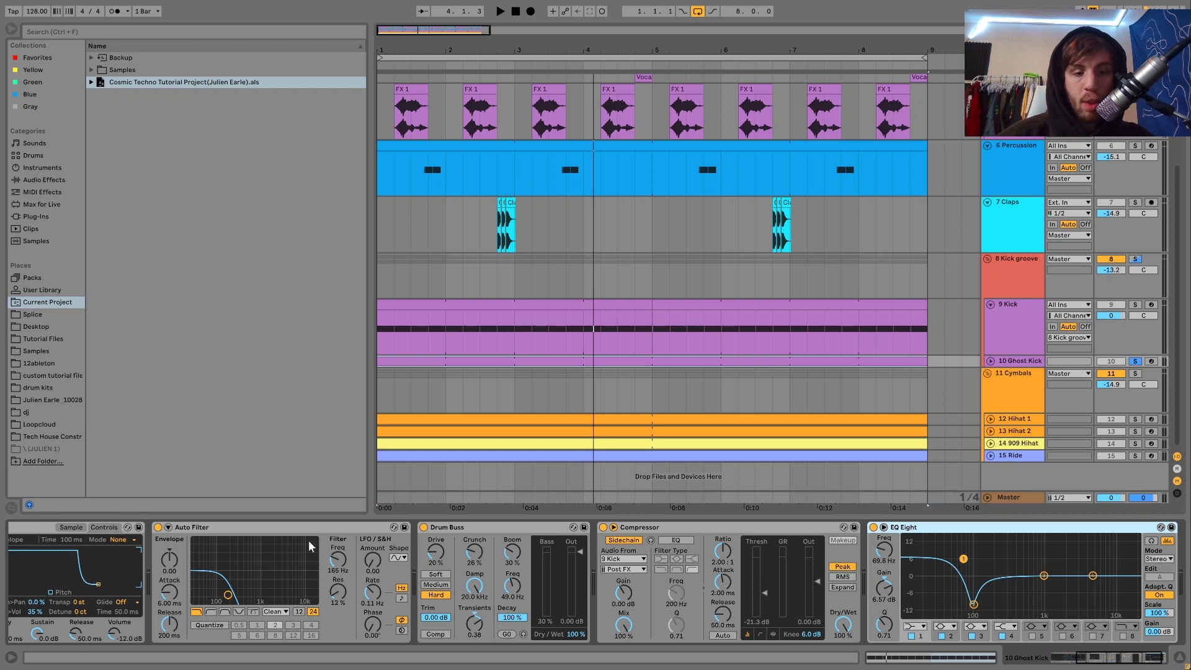
{"action": "key", "text": "space"}
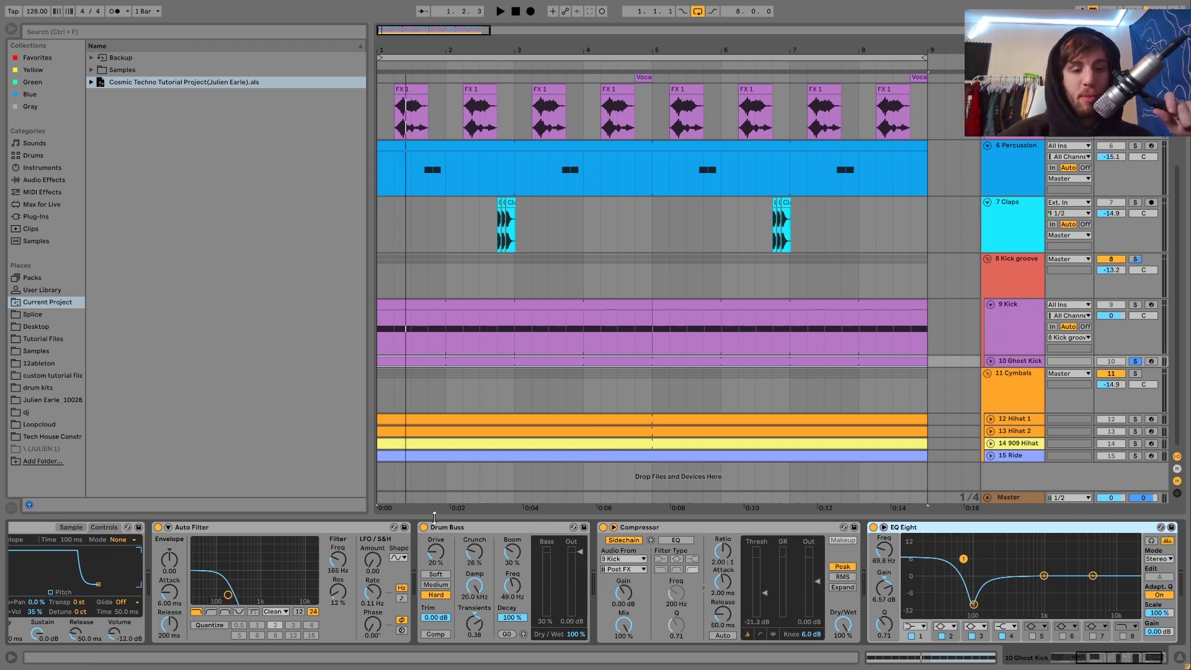
- Play the processed Ghost Kick, examine its Drum Buss and sidechained Compressor, and compare the sound with EQ Eight off and on
{"action": "key", "text": "space"}
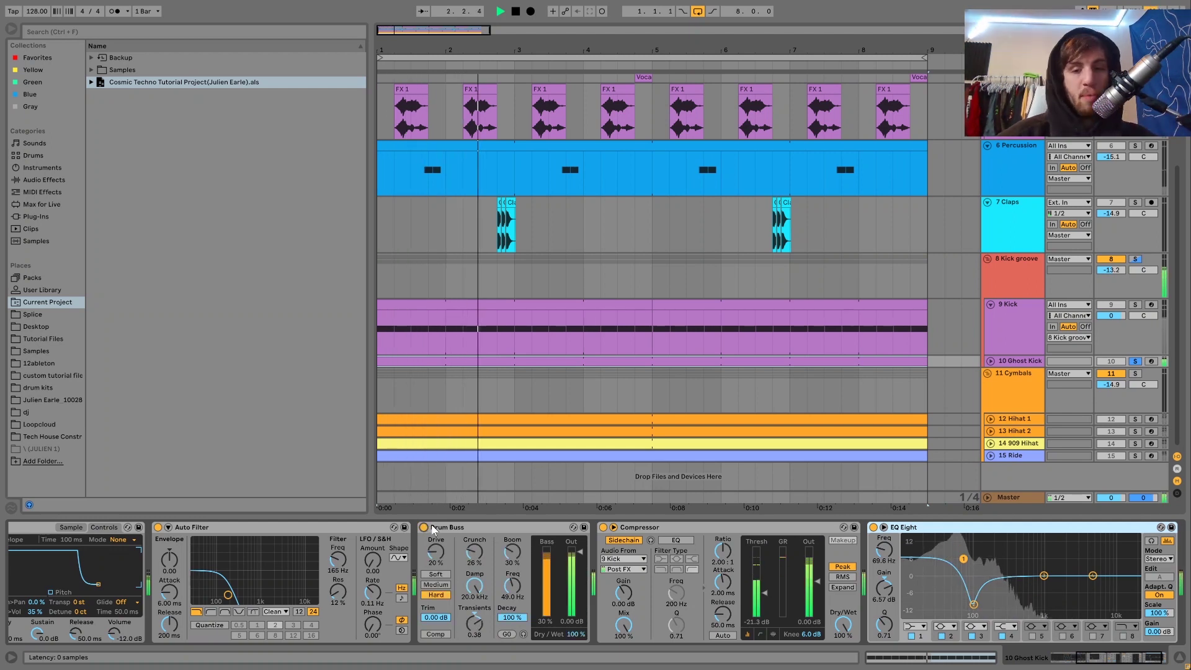
{"action": "scroll", "coordinate": [436, 529], "scroll_direction": "down", "scroll_amount": 2}
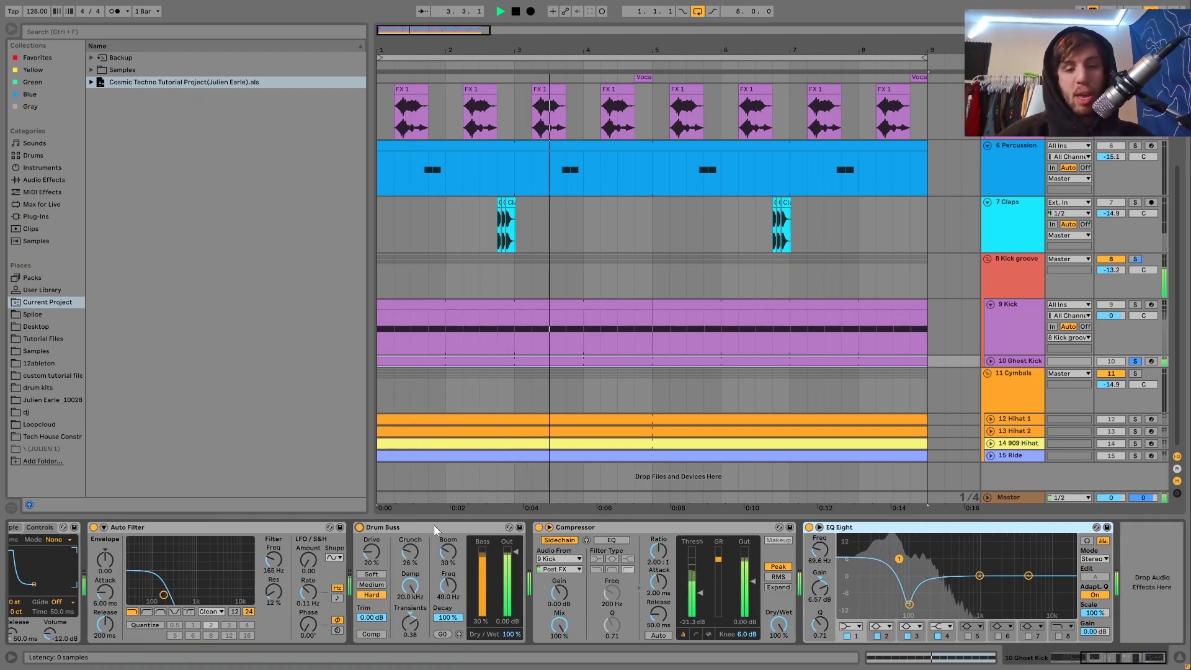
{"action": "key", "text": "space"}
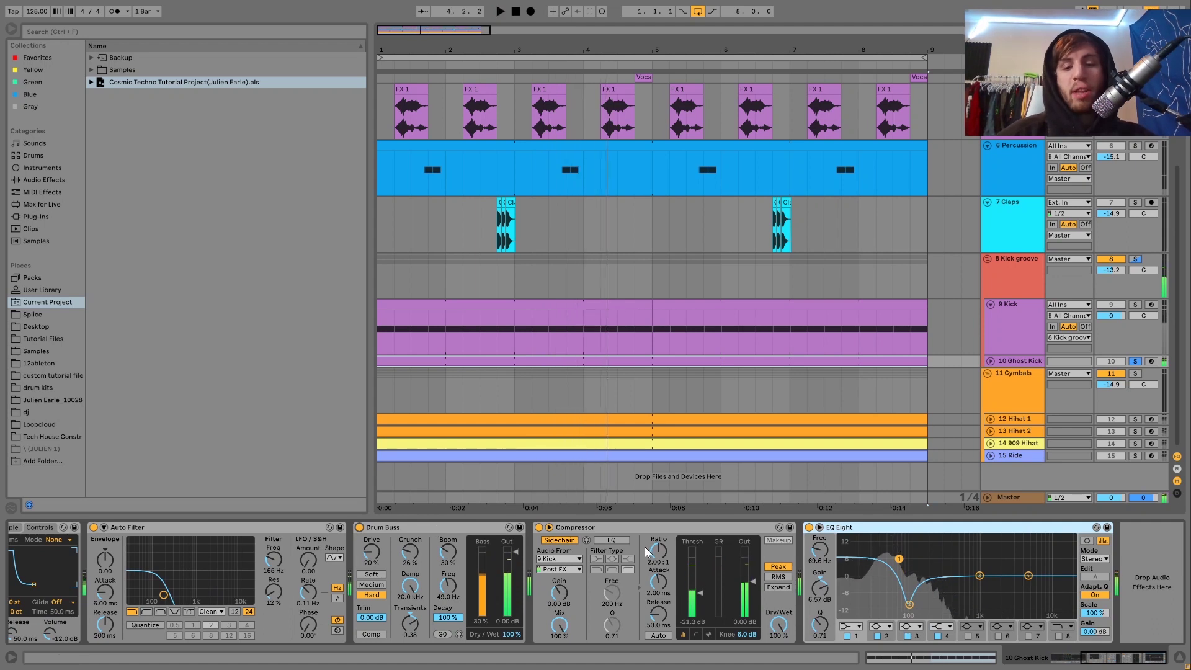
{"action": "key", "text": "space"}
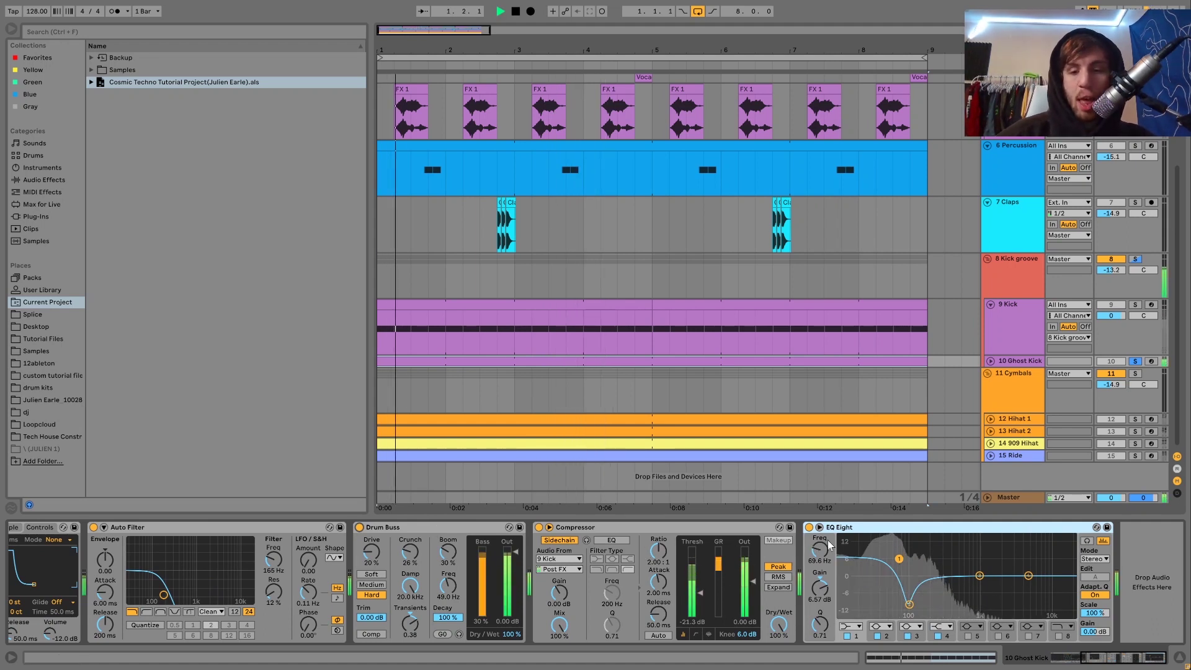
{"action": "left_click", "coordinate": [809, 527]}
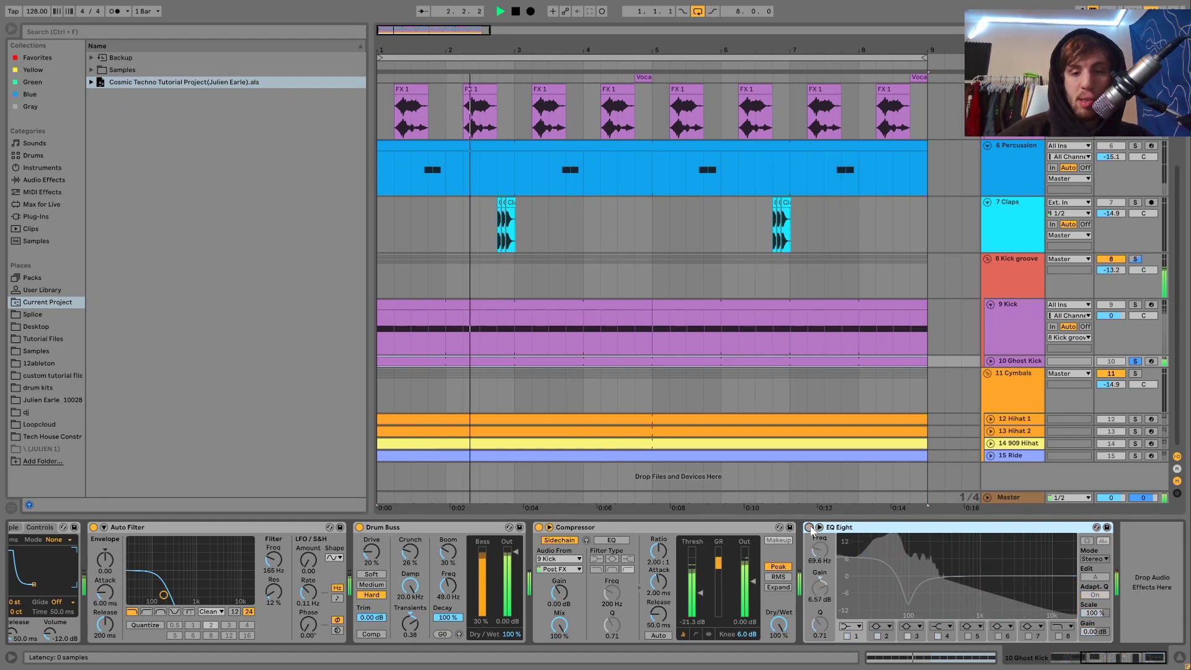
{"action": "left_click", "coordinate": [809, 528]}
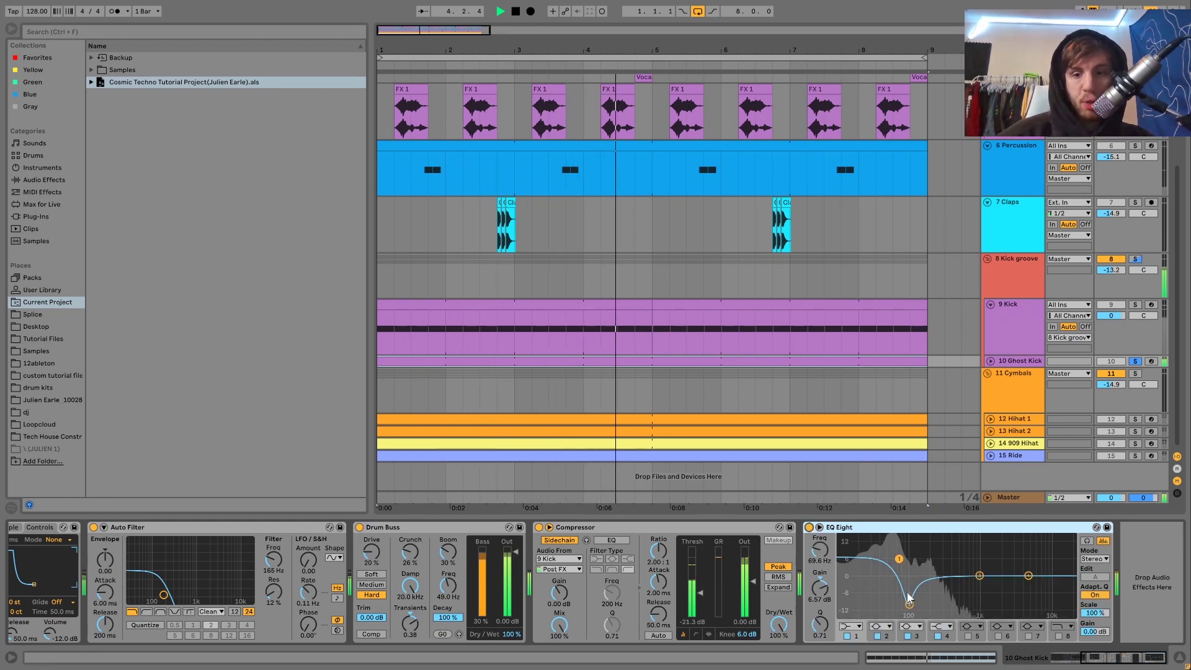
- Play the Kick soloed together with the Ghost Kick, and replay the pair with the whole Kick groove group soloed
{"action": "left_click", "coordinate": [1135, 304]}
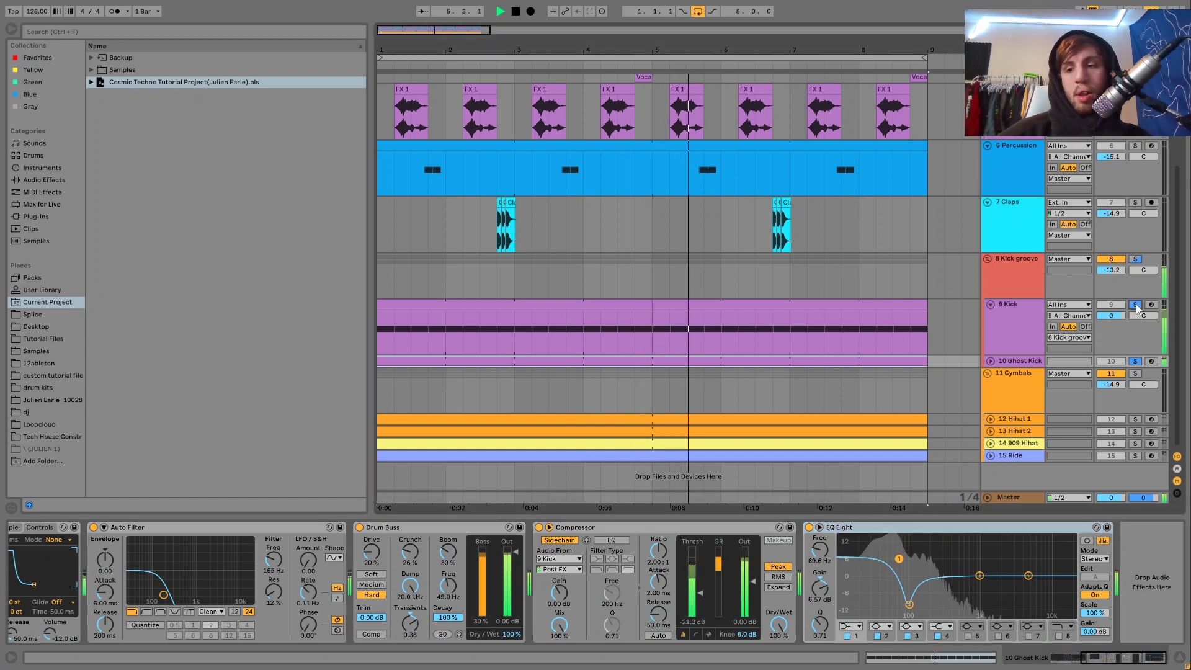
{"action": "key", "text": "space"}
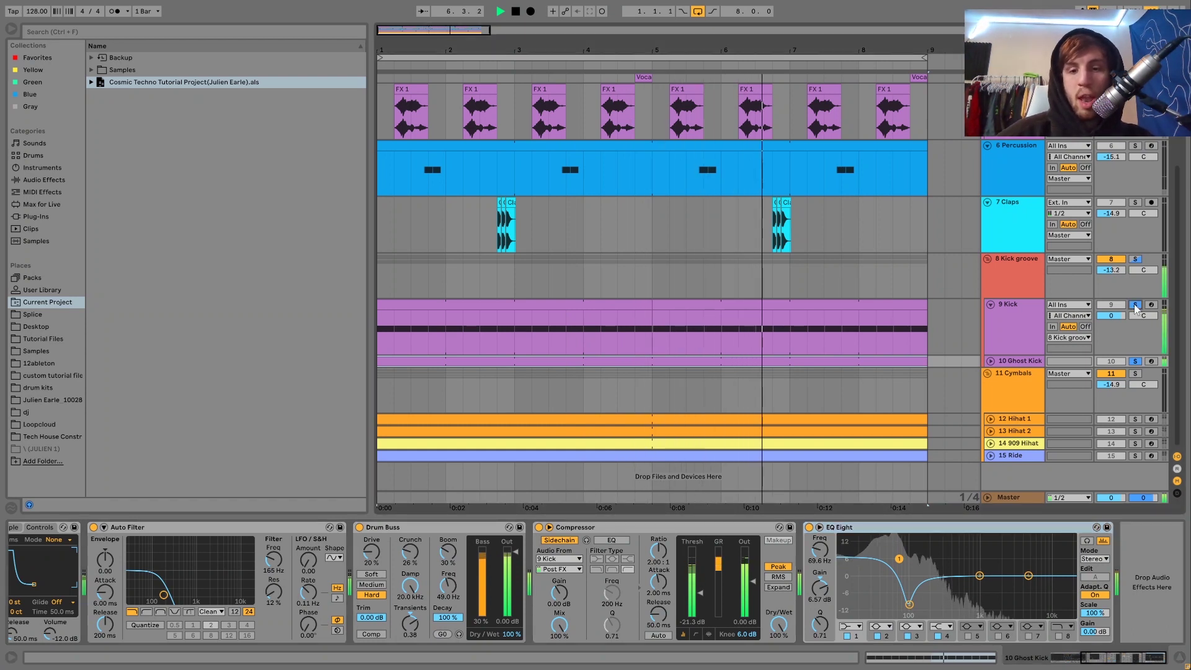
{"action": "key", "text": "space"}
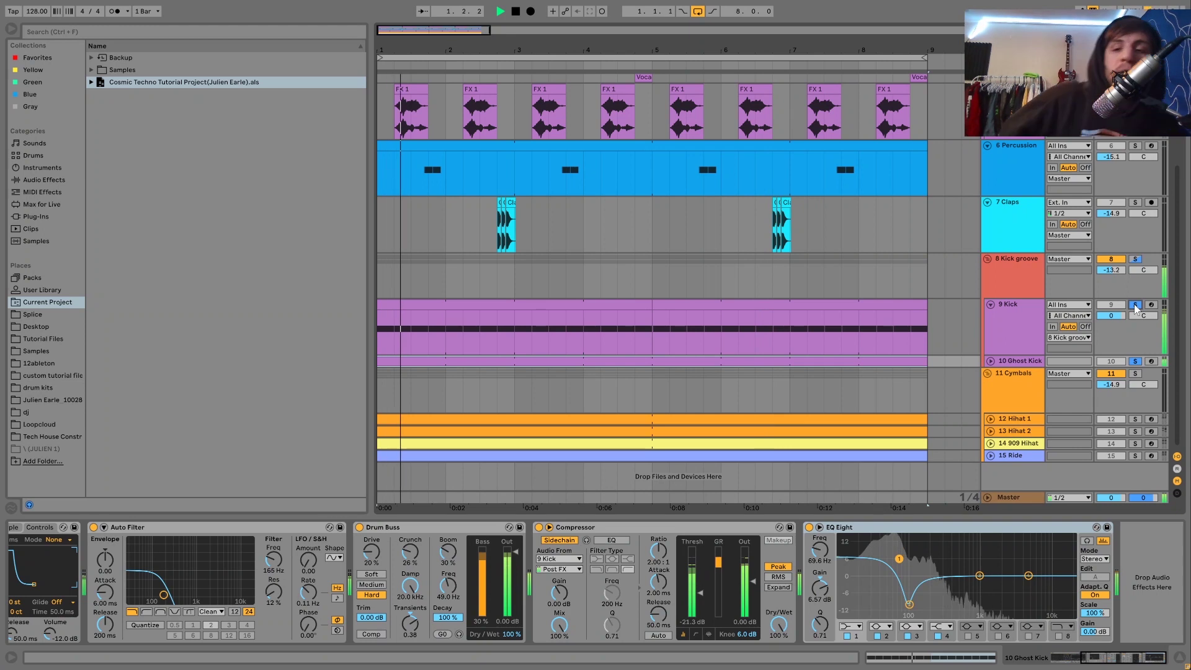
{"action": "key", "text": "space"}
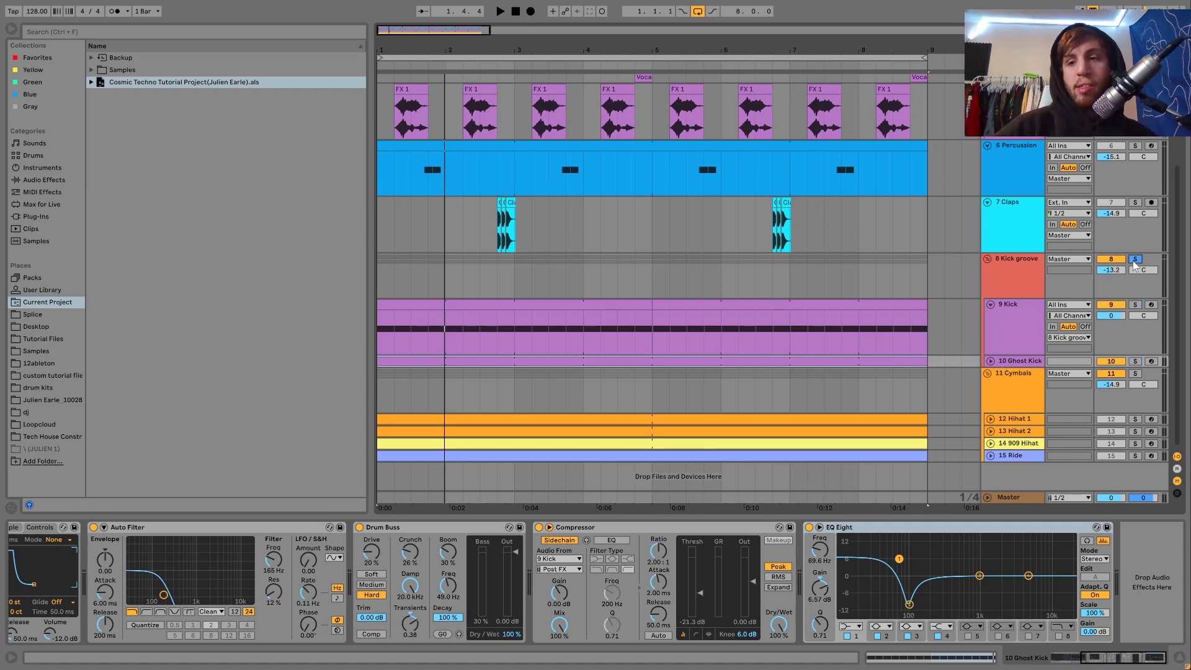
{"action": "key", "text": "space"}
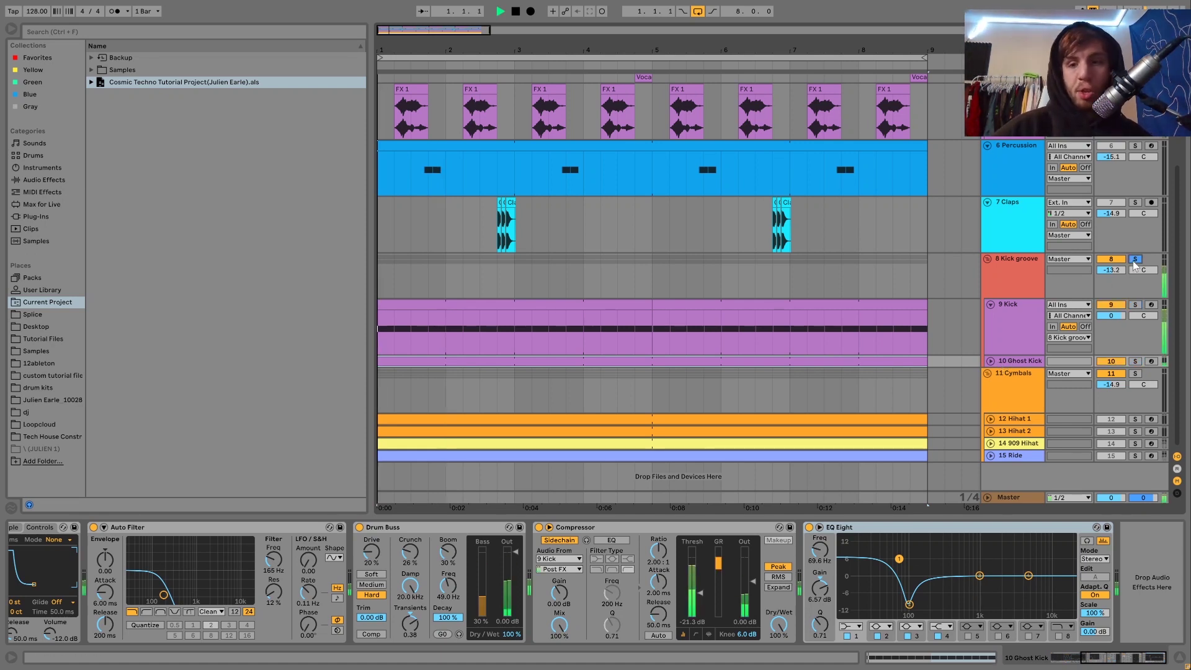
- Solo the Ghost Kick, unfold its track, examine the notes and velocities in its MIDI clip, and return to the device chain
{"action": "left_click", "coordinate": [1036, 289]}
{"action": "left_click", "coordinate": [1014, 359]}
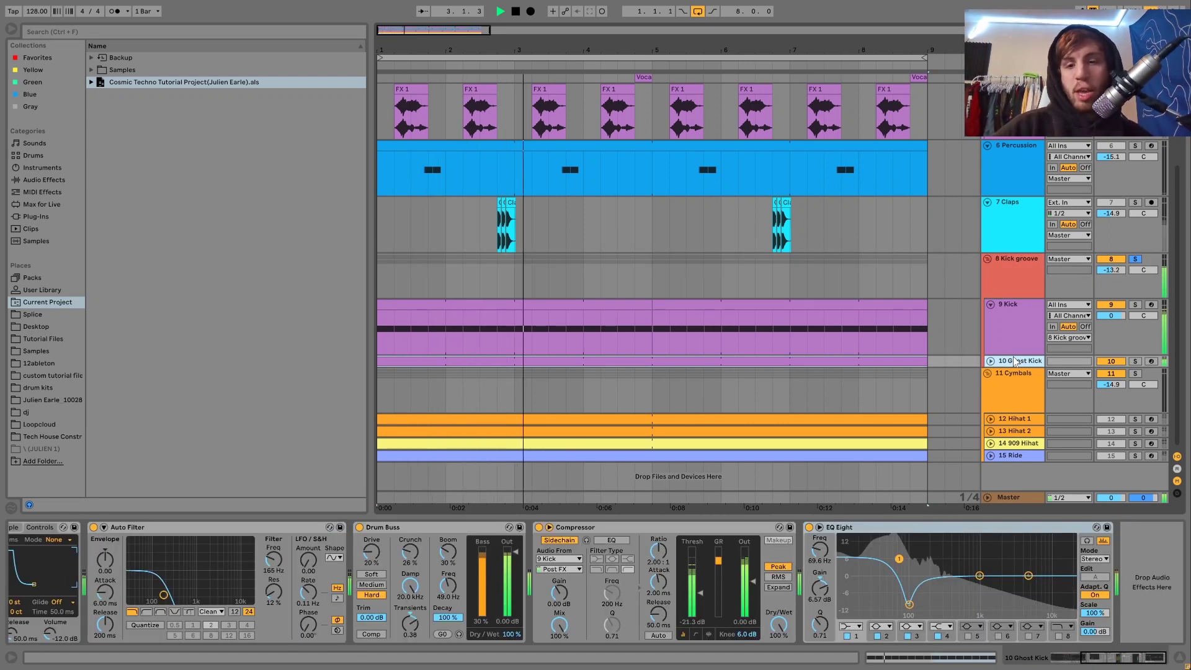
{"action": "left_click", "coordinate": [1136, 361]}
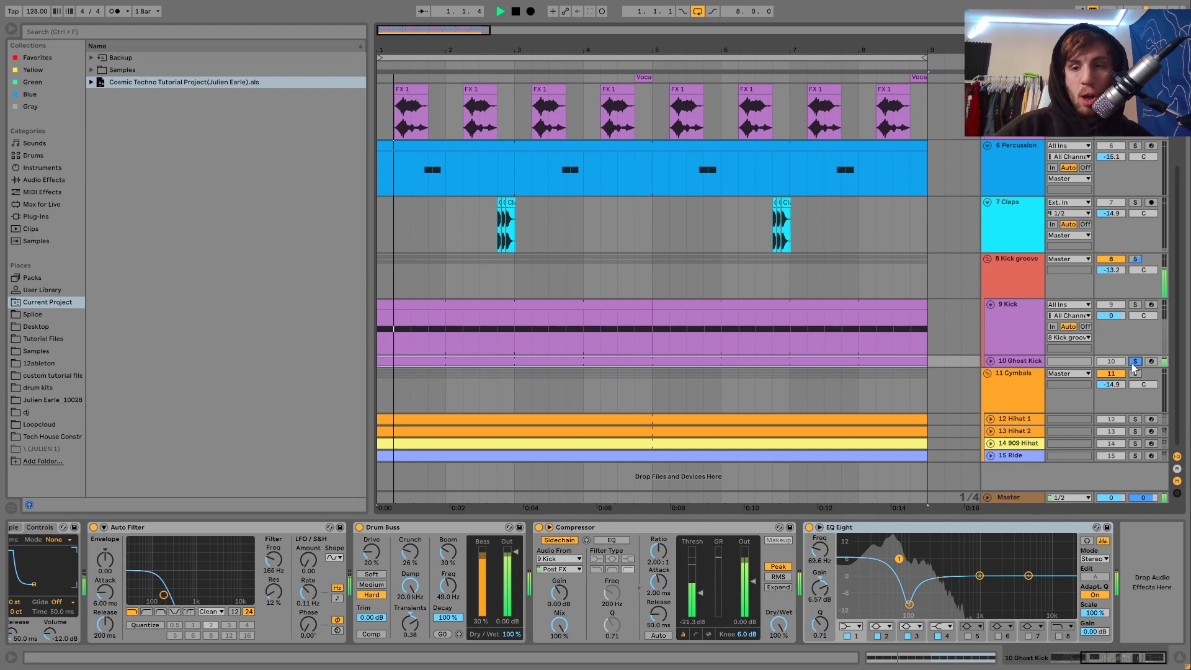
{"action": "left_click", "coordinate": [990, 362]}
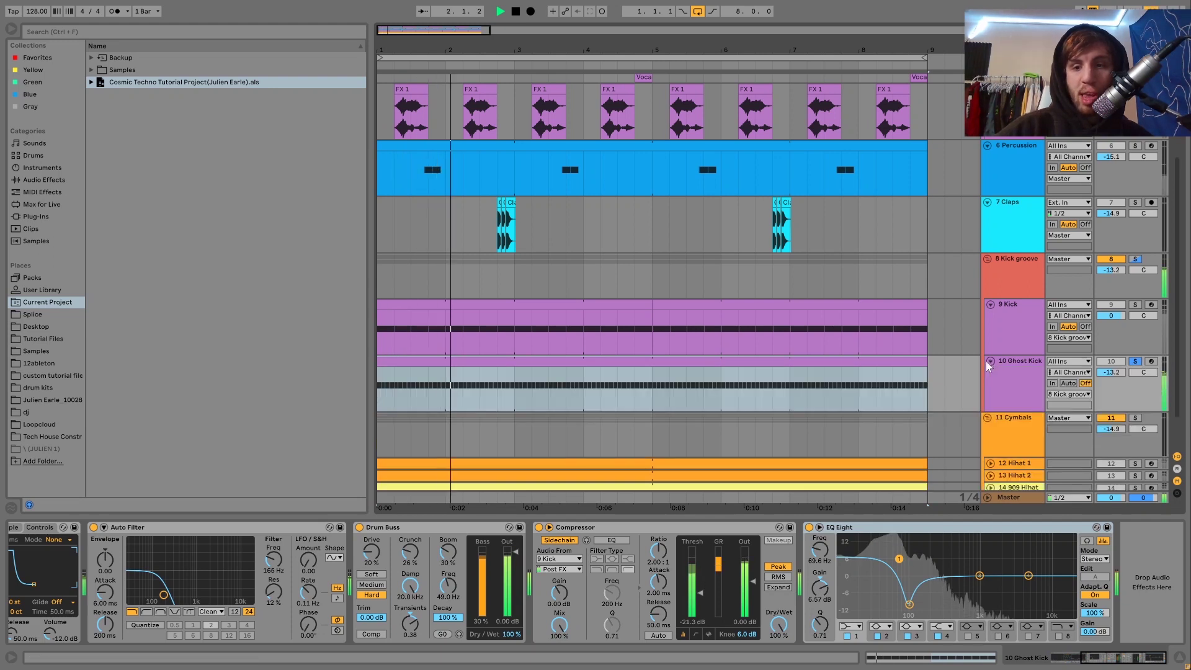
{"action": "double_click", "coordinate": [886, 362]}
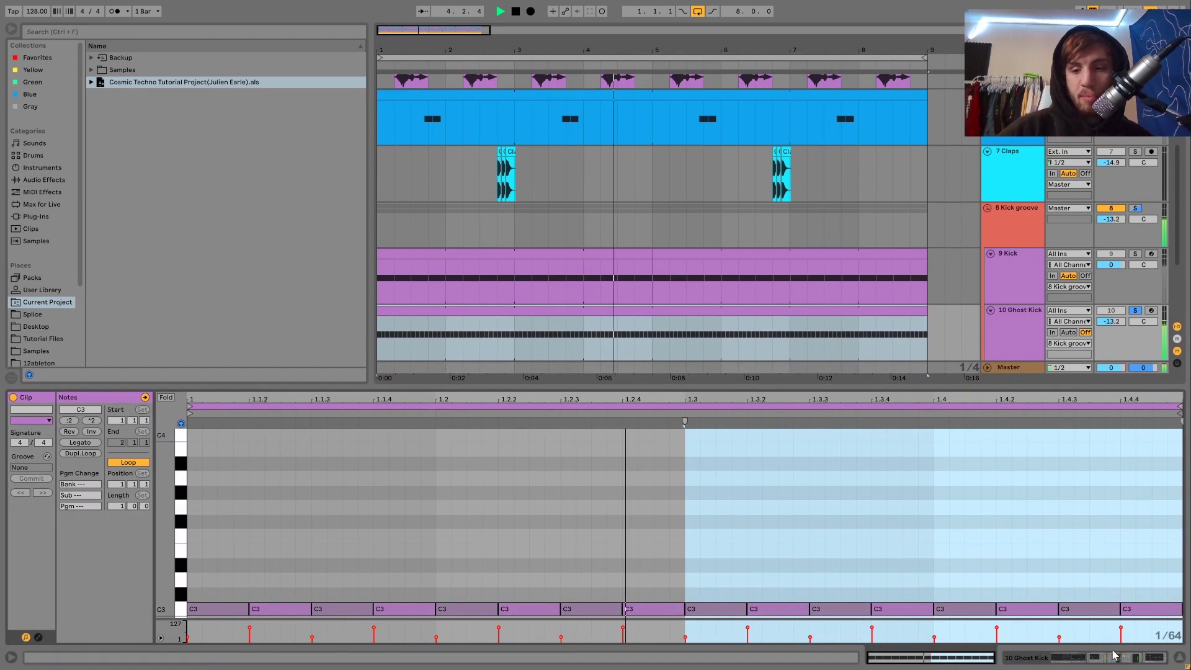
{"action": "key", "text": "shift+Tab"}
- Solo the Kick groove group, open its effect chain and play it with the group Compressor switched off
{"action": "left_click", "coordinate": [1135, 214]}
{"action": "left_click", "coordinate": [1028, 224]}
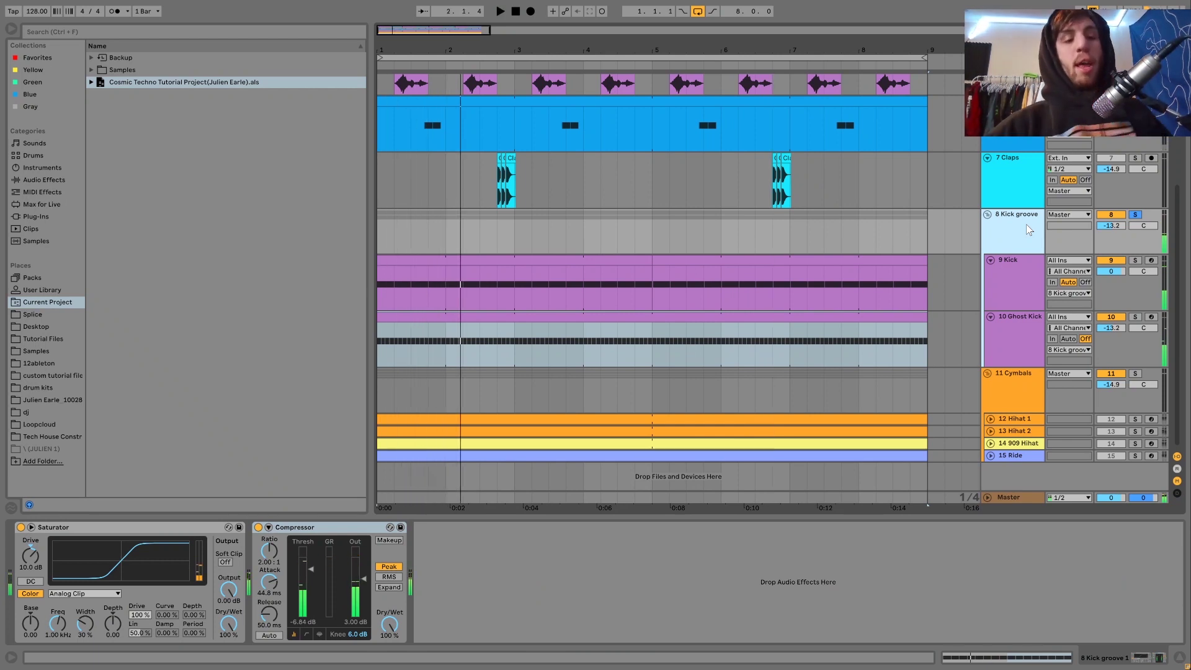
{"action": "left_click", "coordinate": [258, 527]}
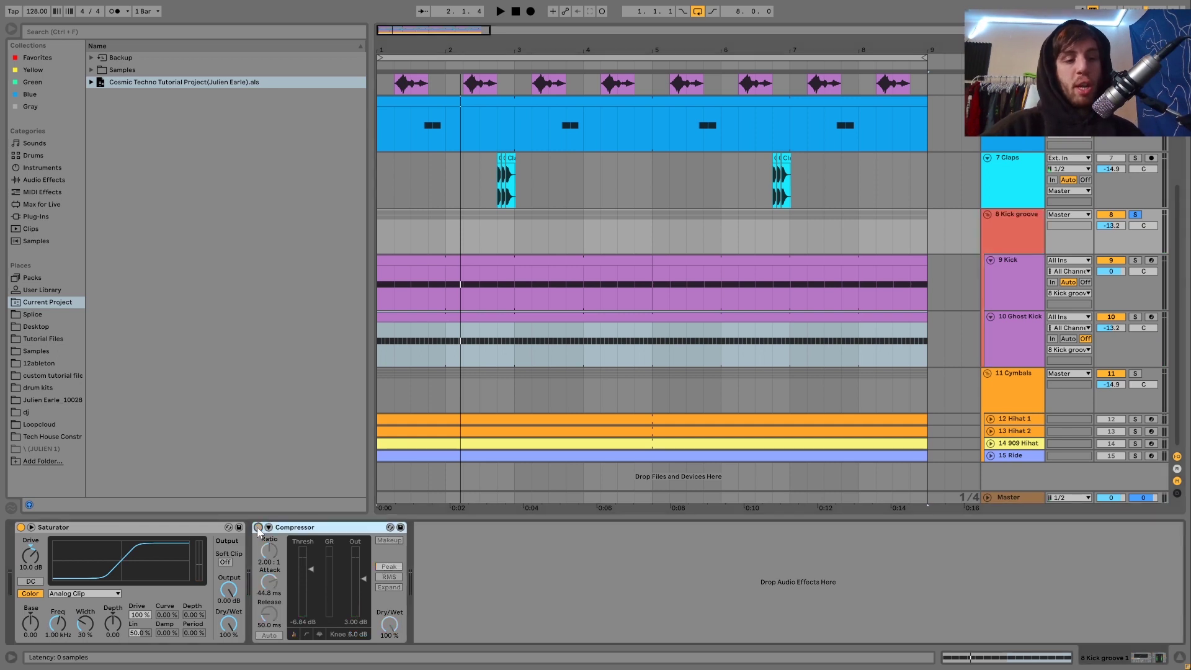
{"action": "key", "text": "space"}
{"action": "left_click", "coordinate": [21, 527]}
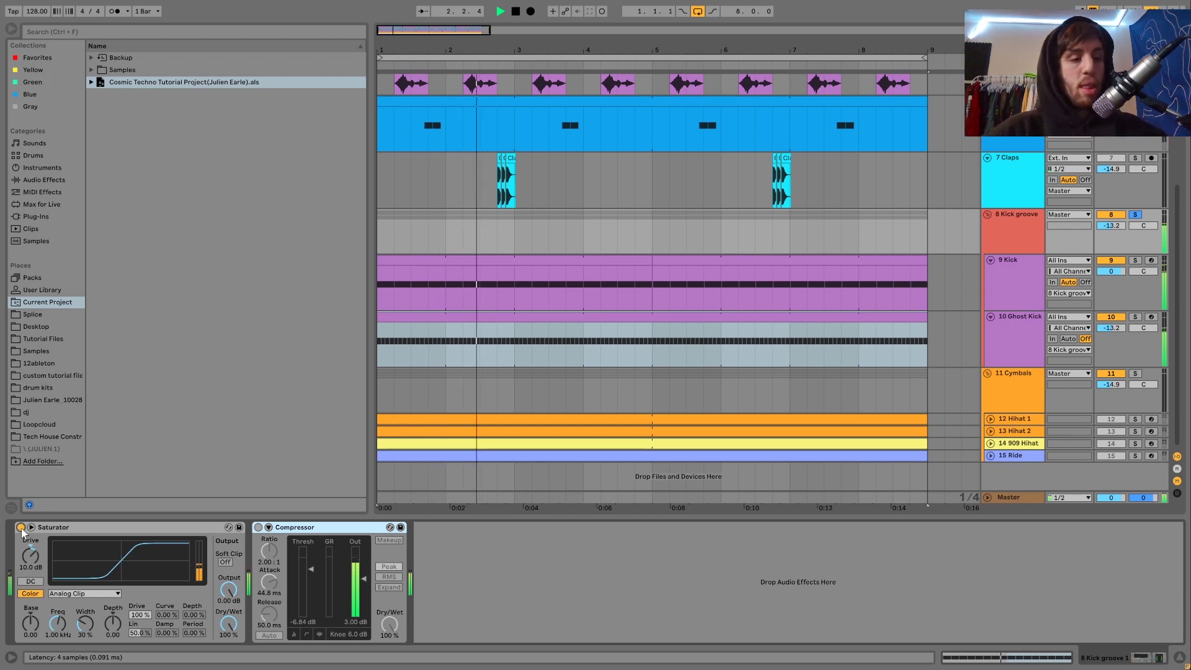
{"action": "key", "text": "0"}
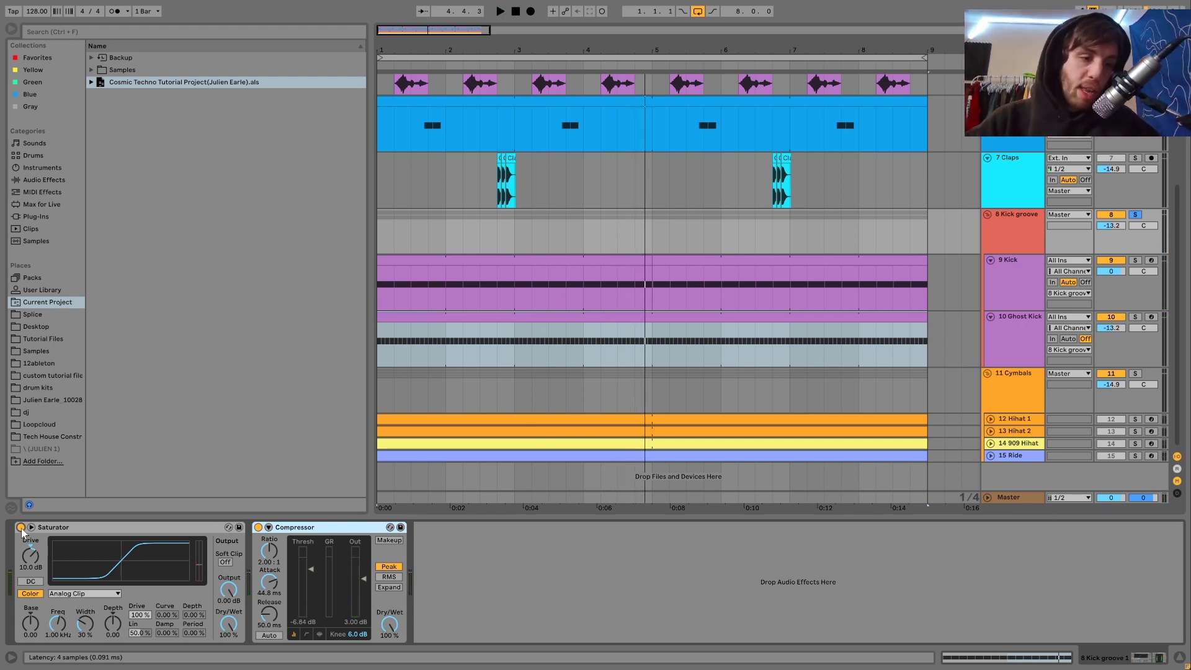
- Compare the Kick groove group's sound with its Saturator switched off and on
{"action": "key", "text": "space"}
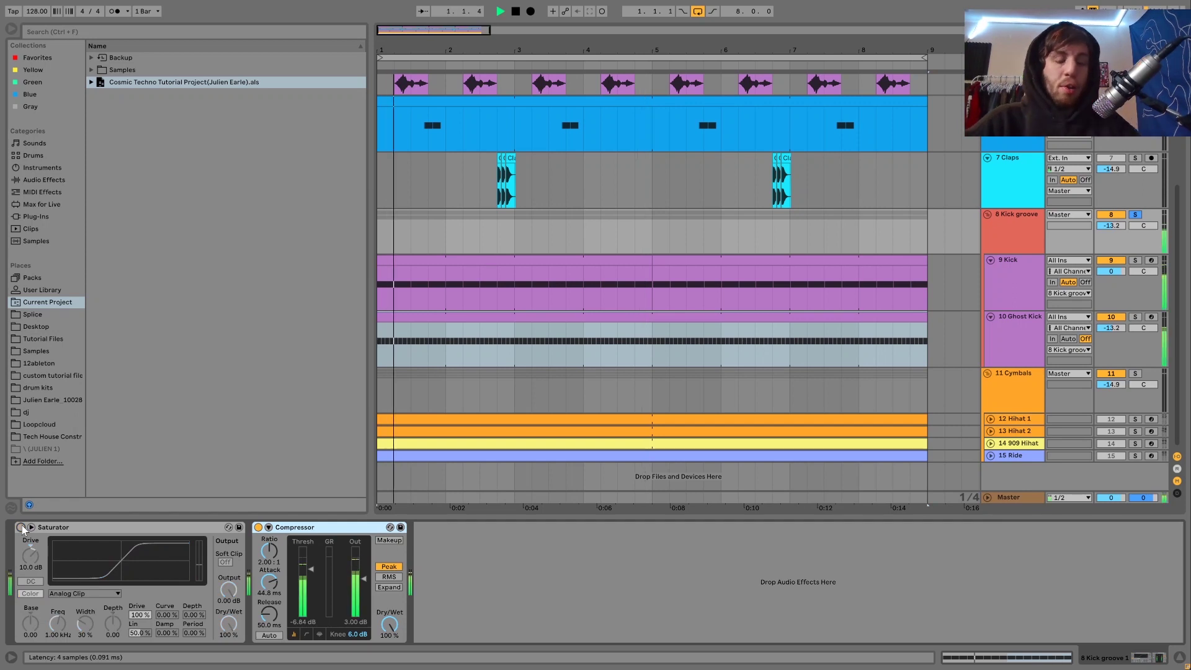
{"action": "left_click", "coordinate": [21, 527]}
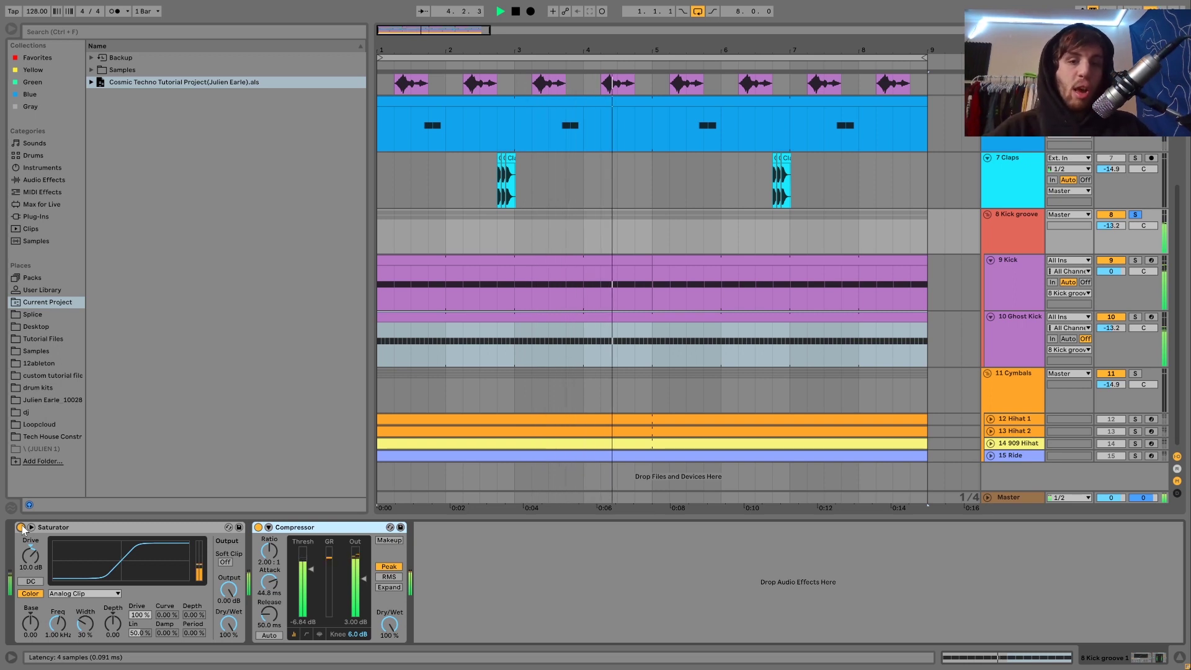
{"action": "key", "text": "space"}
{"action": "key", "text": "space"}
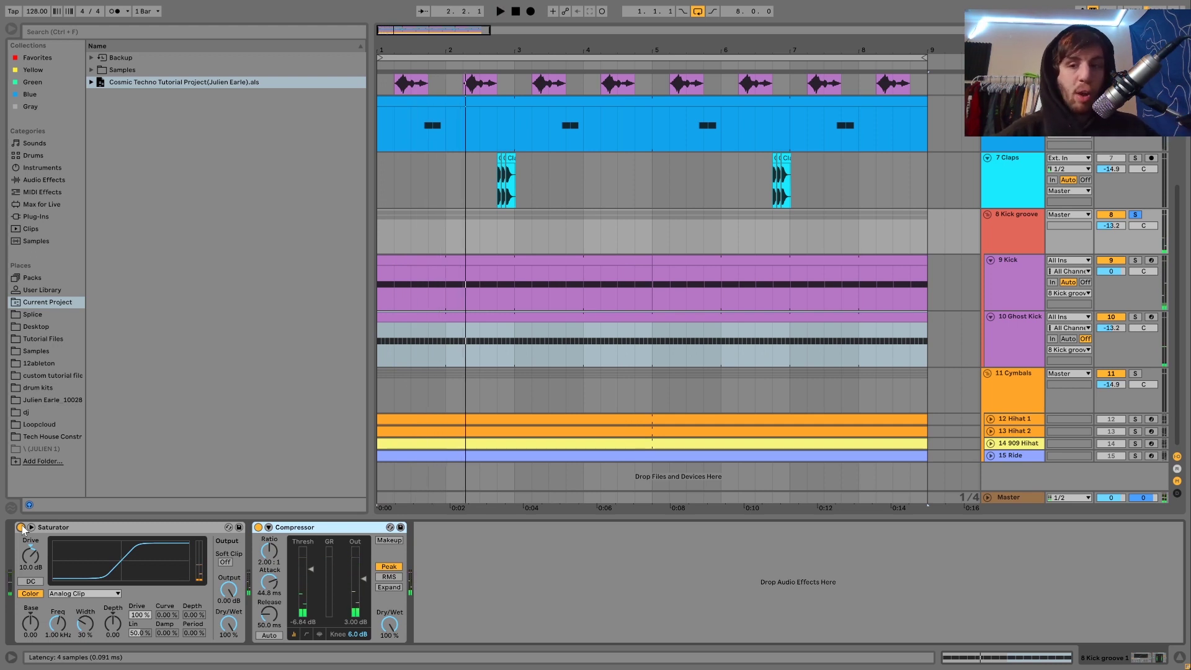
{"action": "key", "text": "space"}
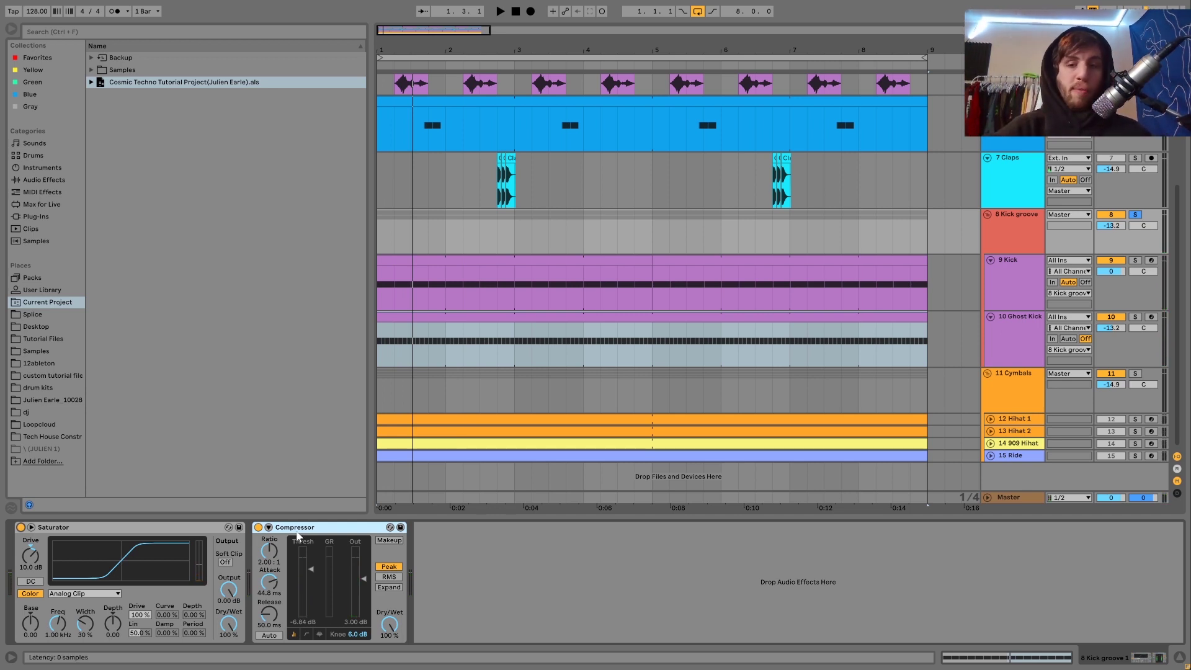
- Compare the Kick groove with the group Compressor switched off and on, and examine the Compressor's attack setting during playback
{"action": "key", "text": "space"}
{"action": "left_click", "coordinate": [258, 528]}
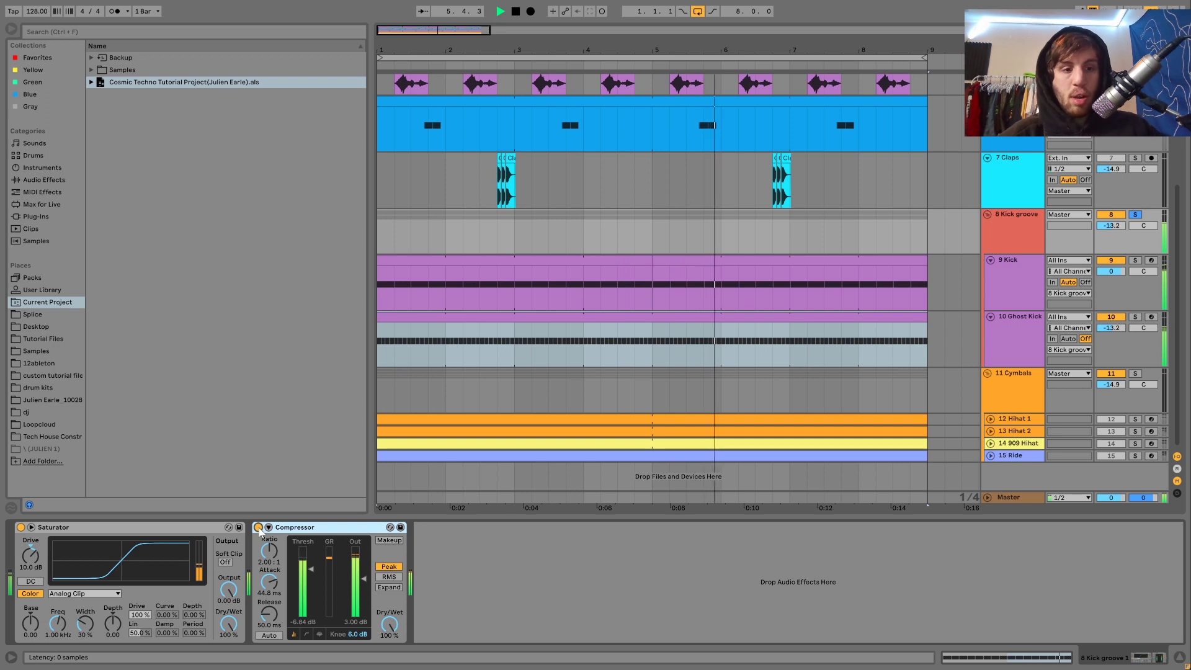
{"action": "key", "text": "space"}
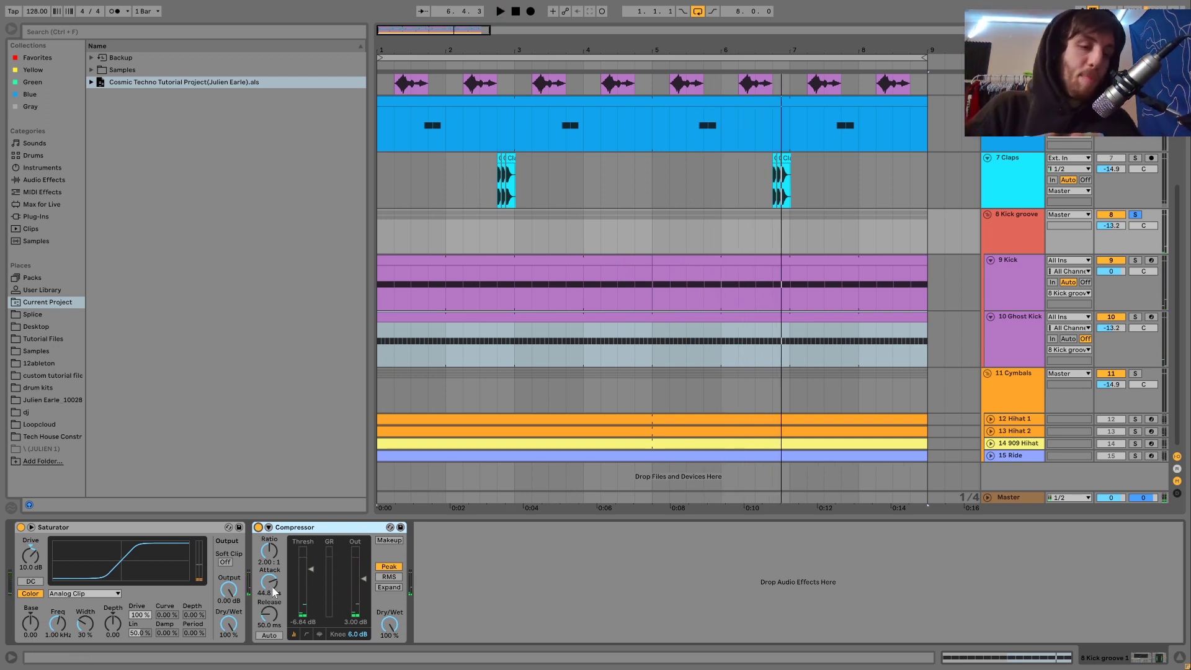
{"action": "key", "text": "space"}
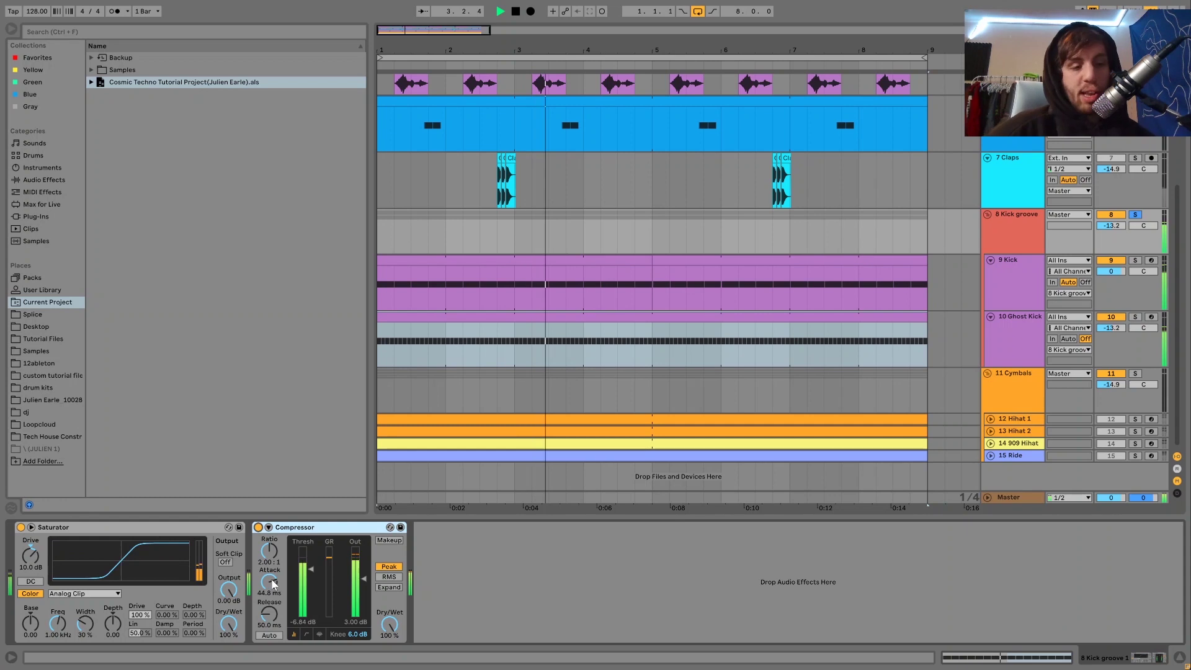
{"action": "key", "text": "space"}
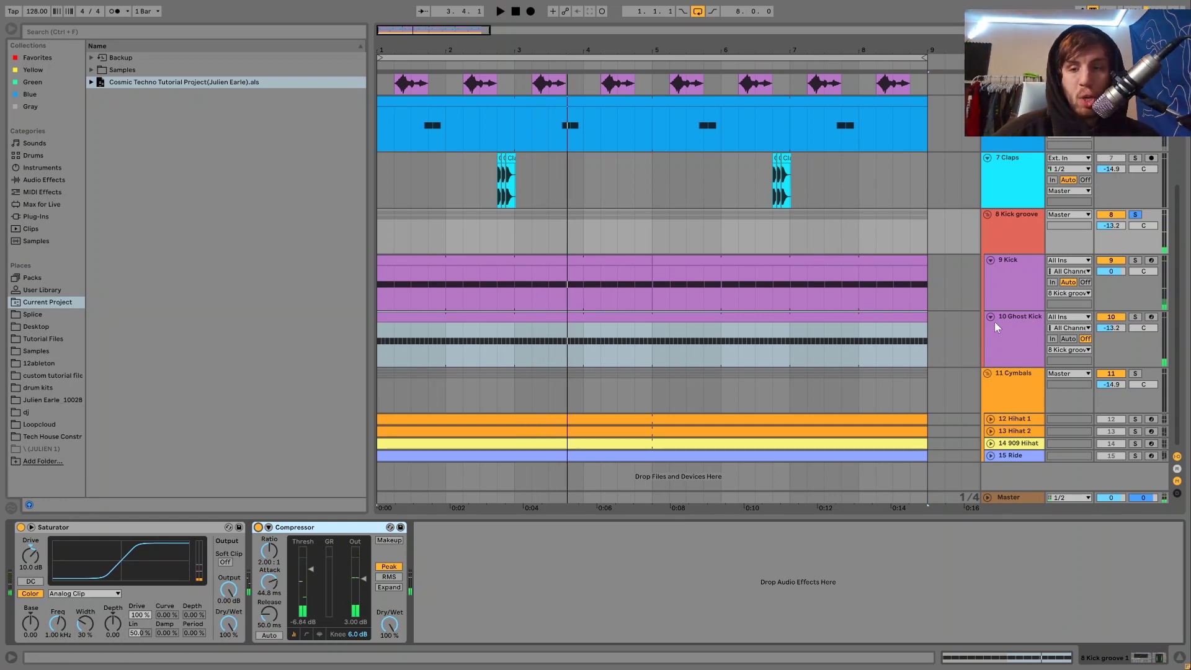
- Show the Kick track's devices, solo the Cymbals group and play it from the beginning to examine its Saturator and Auto Filter
{"action": "left_click", "coordinate": [1006, 303]}
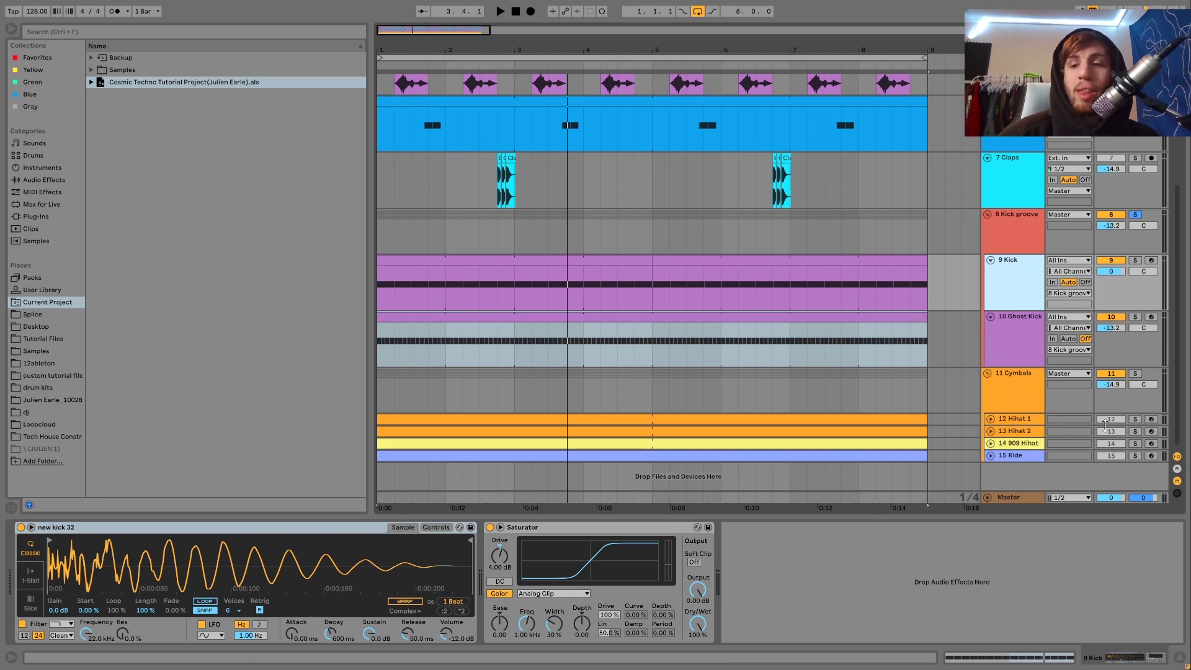
{"action": "left_click", "coordinate": [1135, 374]}
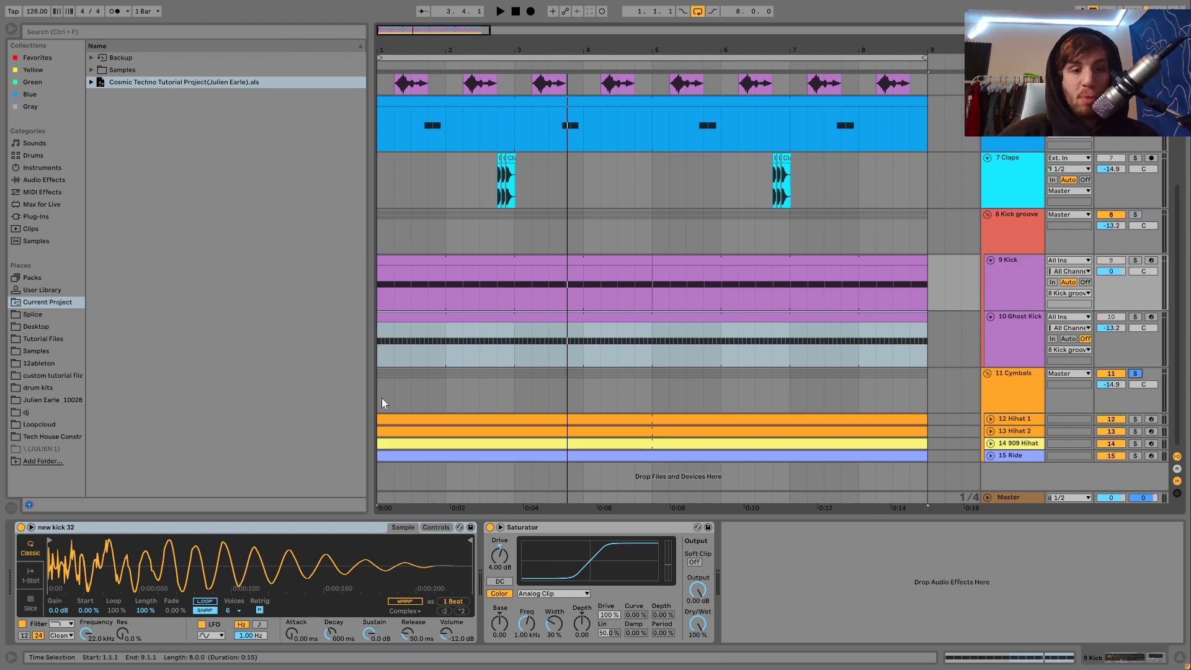
{"action": "left_click", "coordinate": [383, 397]}
{"action": "key", "text": "space"}
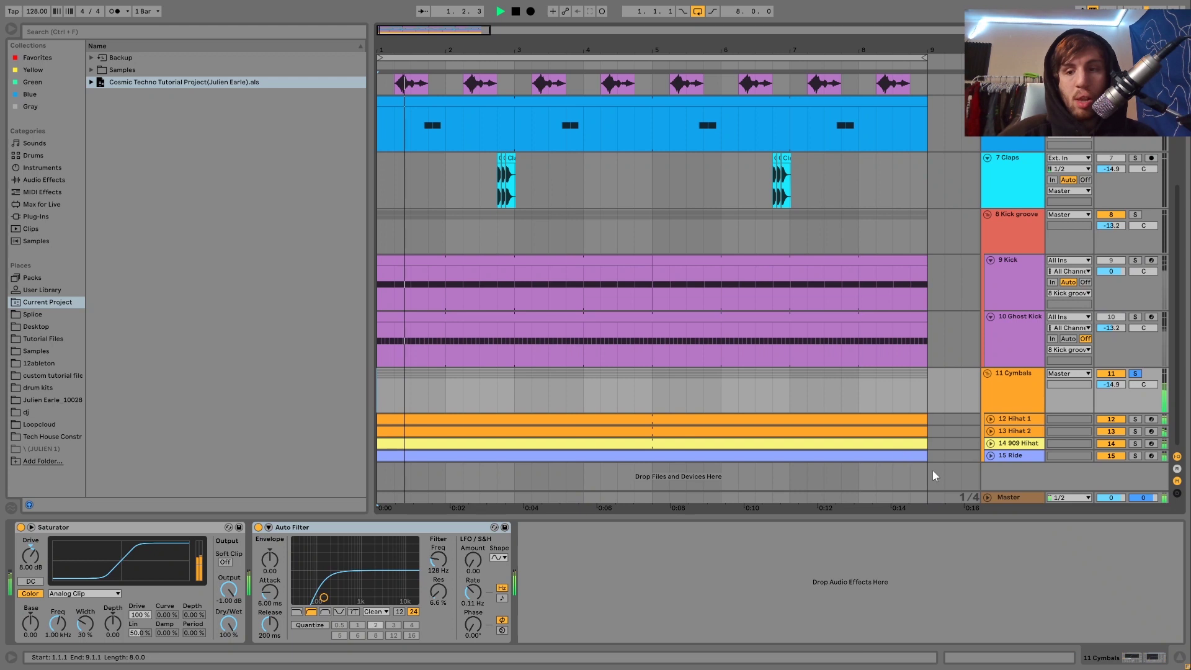
- Solo Hihat 1, play its sample on its own and unfold the track to examine its note pattern
{"action": "left_click", "coordinate": [1022, 419]}
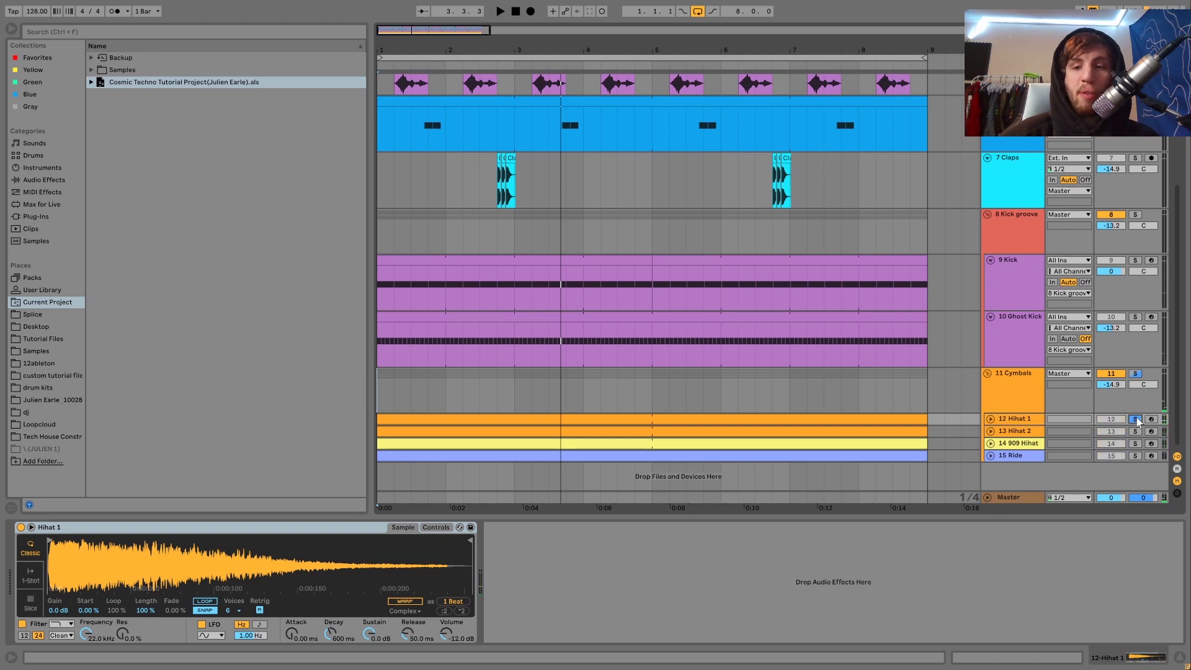
{"action": "key", "text": "space"}
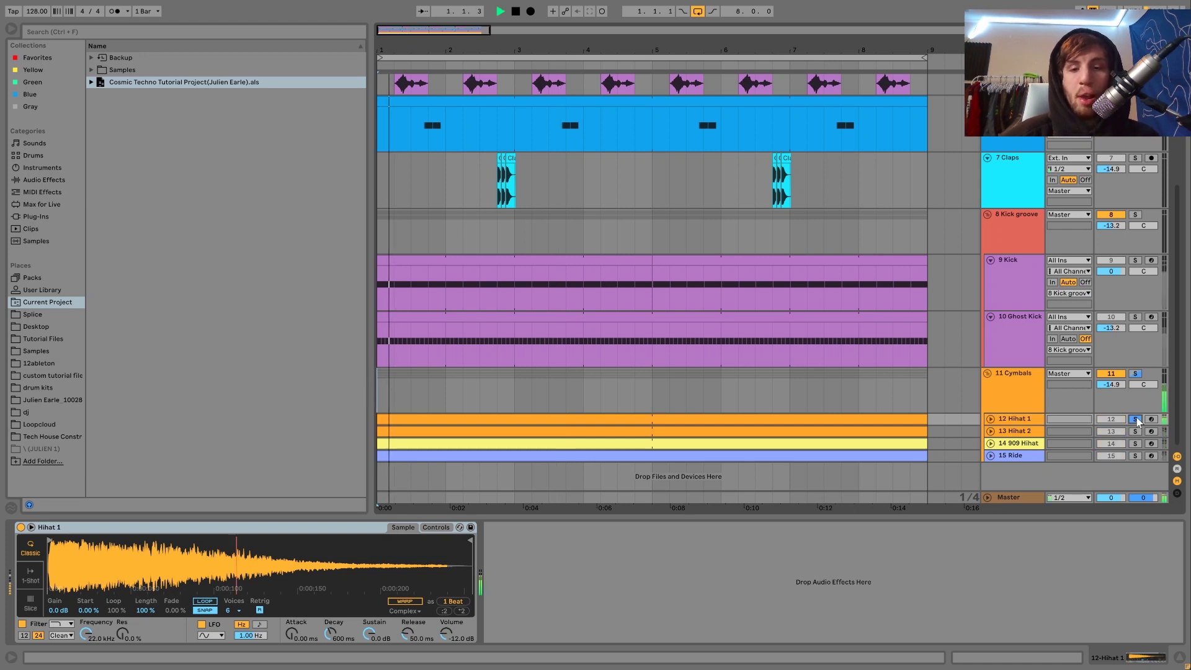
{"action": "left_click", "coordinate": [991, 419]}
{"action": "key", "text": "space"}
- Solo the 909 Hihat, show its sampler device and play the track on its own
{"action": "left_click", "coordinate": [1135, 444]}
{"action": "left_click", "coordinate": [1006, 445]}
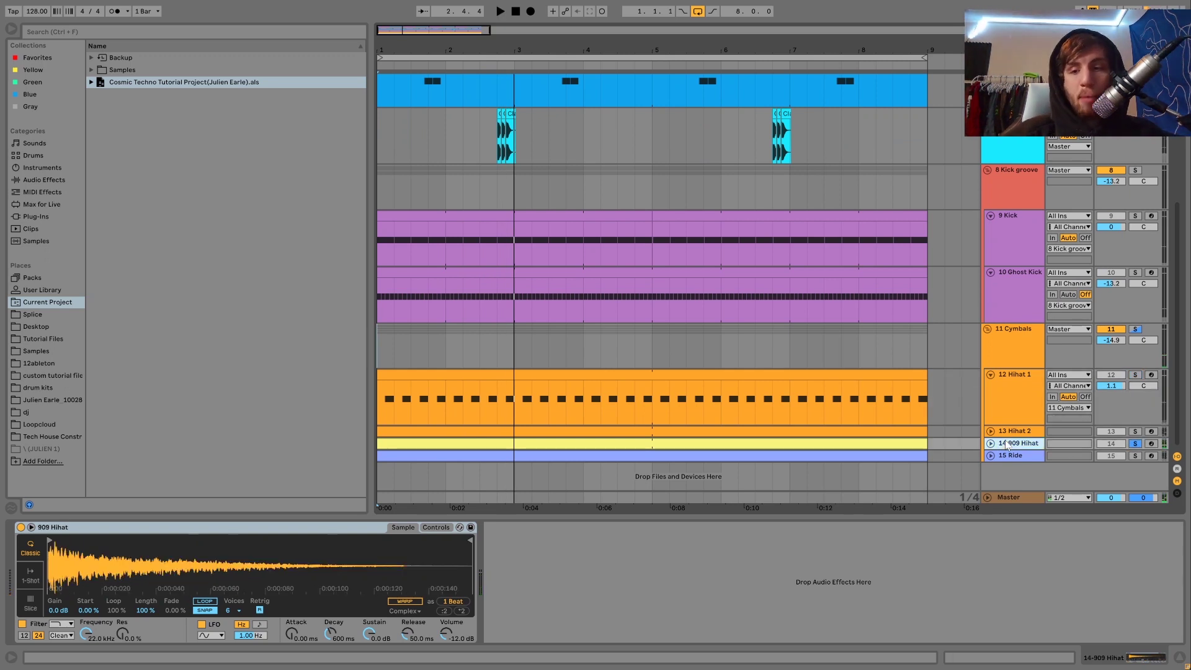
{"action": "key", "text": "space"}
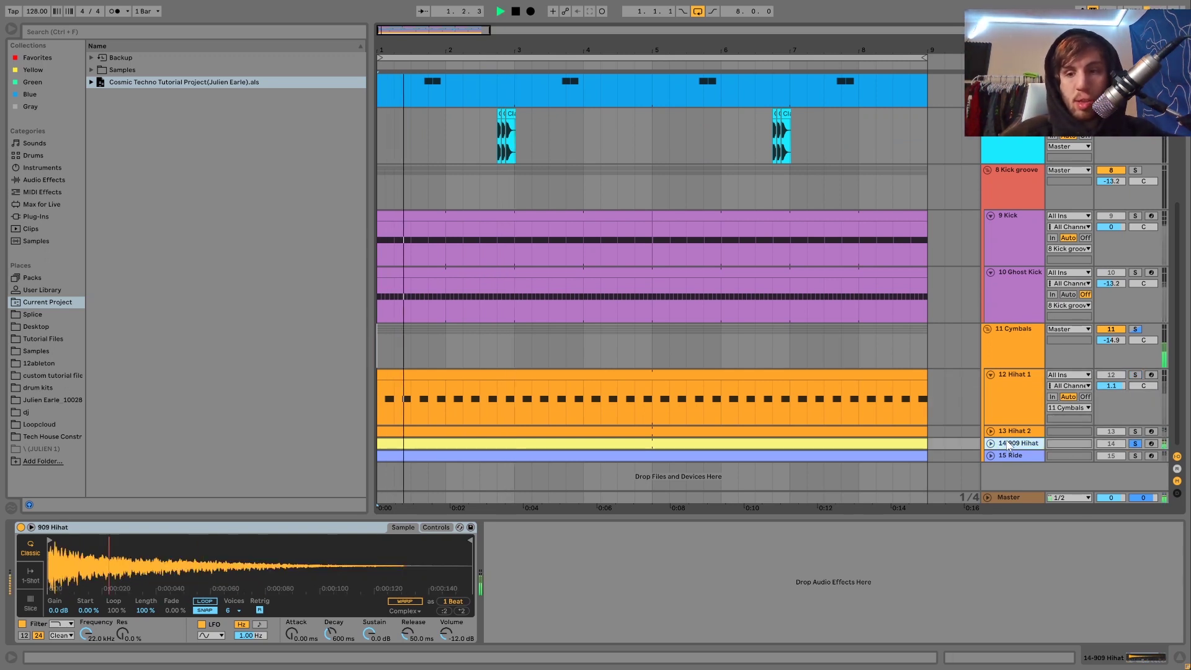
- Solo the Ride and play it while examining its sampler, Echo and Saturator settings
{"action": "left_click", "coordinate": [1136, 456]}
{"action": "key", "text": "space"}
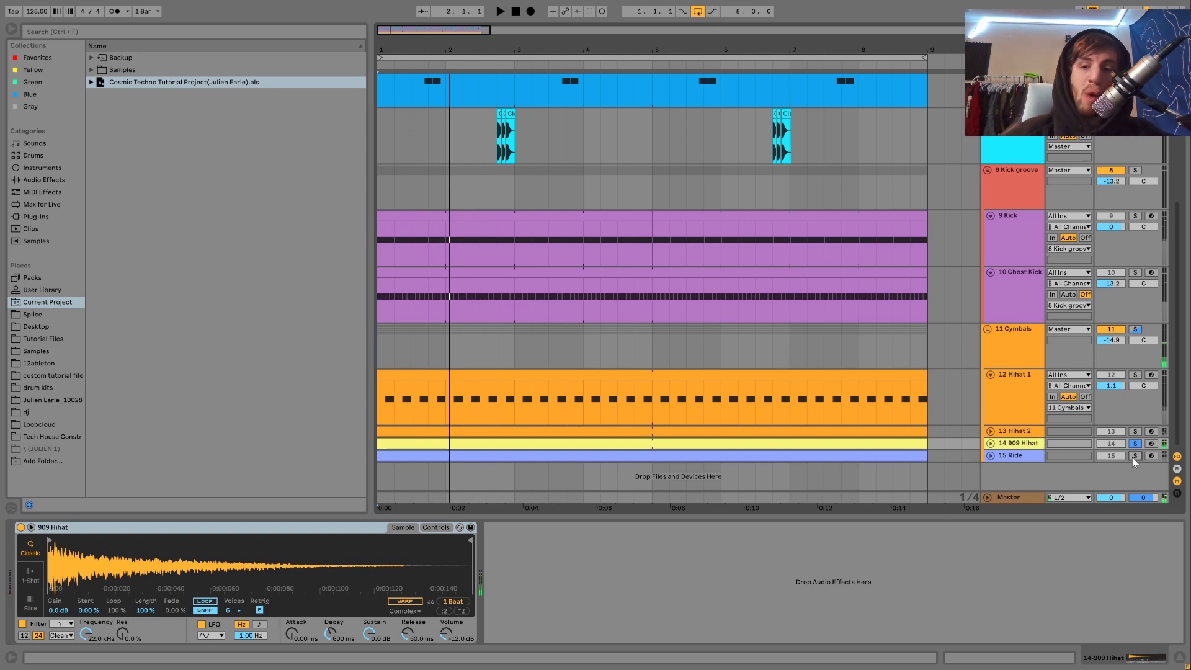
{"action": "left_click", "coordinate": [1015, 456]}
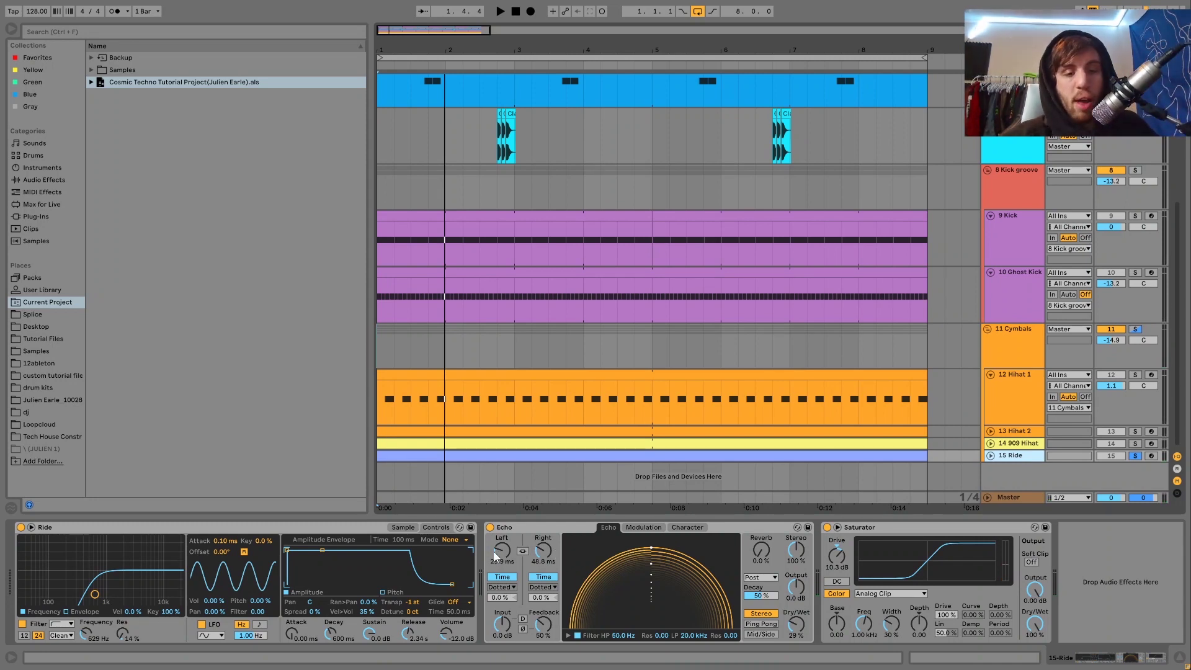
{"action": "key", "text": "space"}
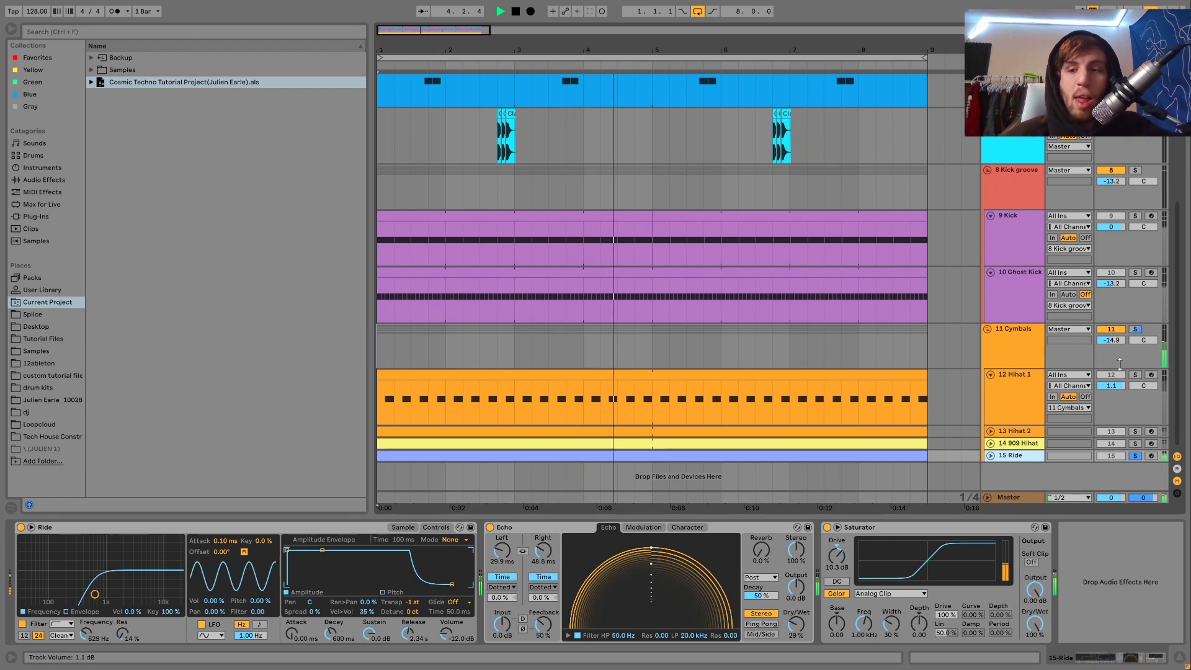
- Clear the solos to hear the cymbals in the full mix, and solo the Ride track again
{"action": "left_click", "coordinate": [1136, 329]}
{"action": "left_click", "coordinate": [1137, 330]}
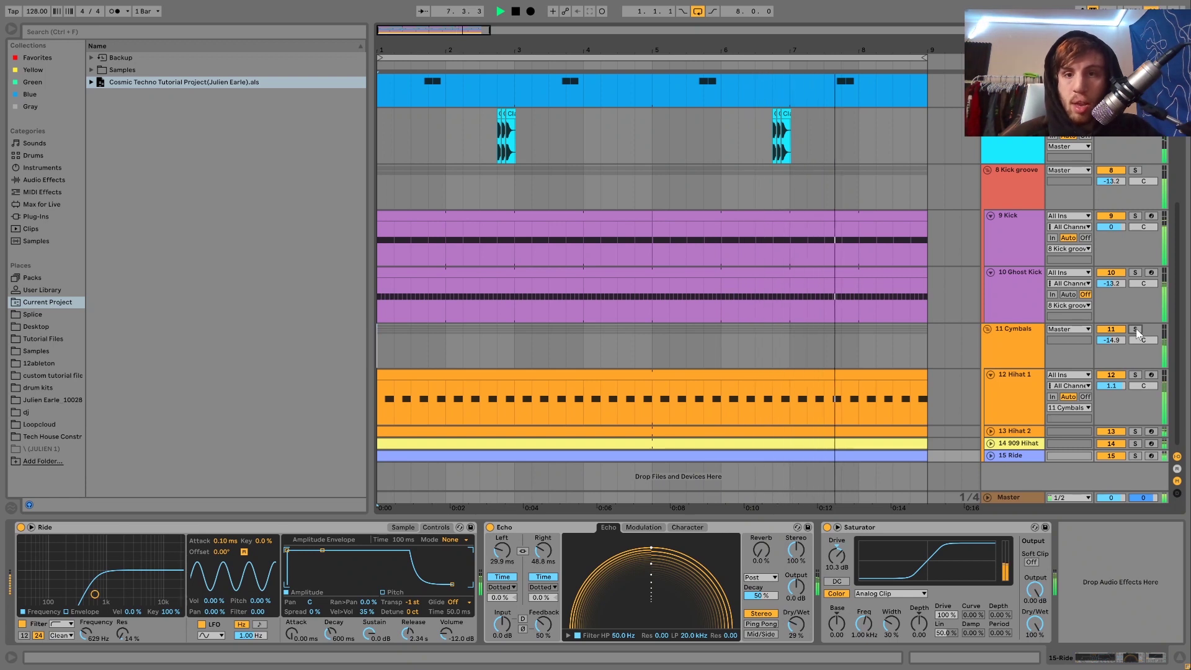
{"action": "key", "text": "space"}
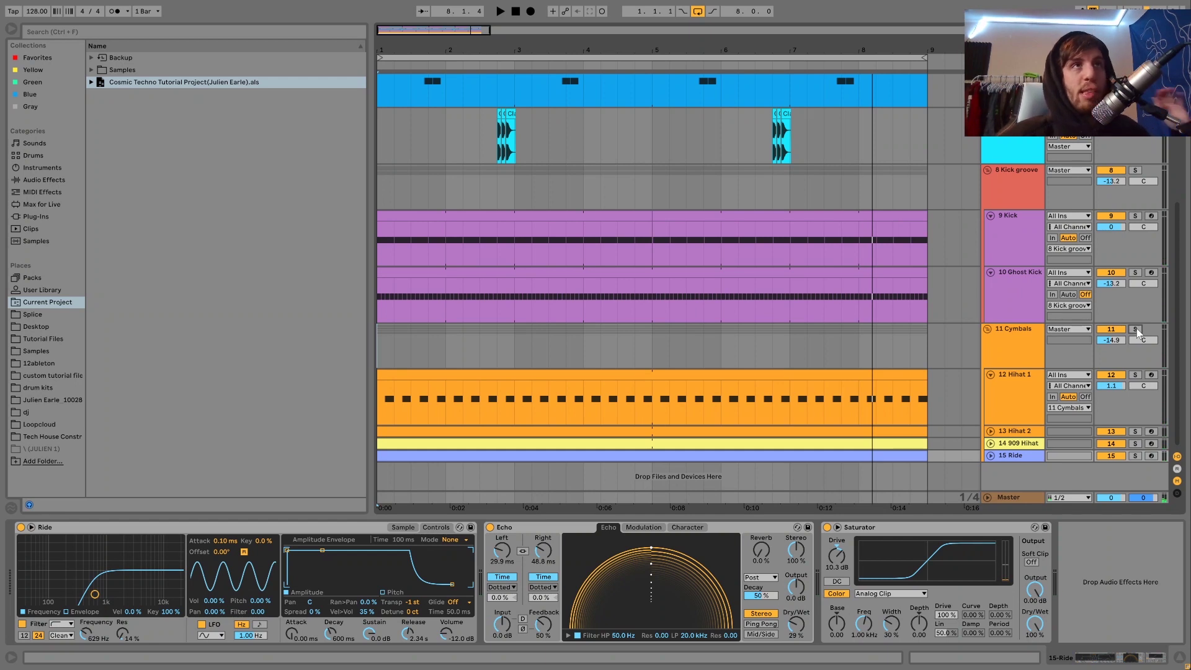
{"action": "key", "text": "space"}
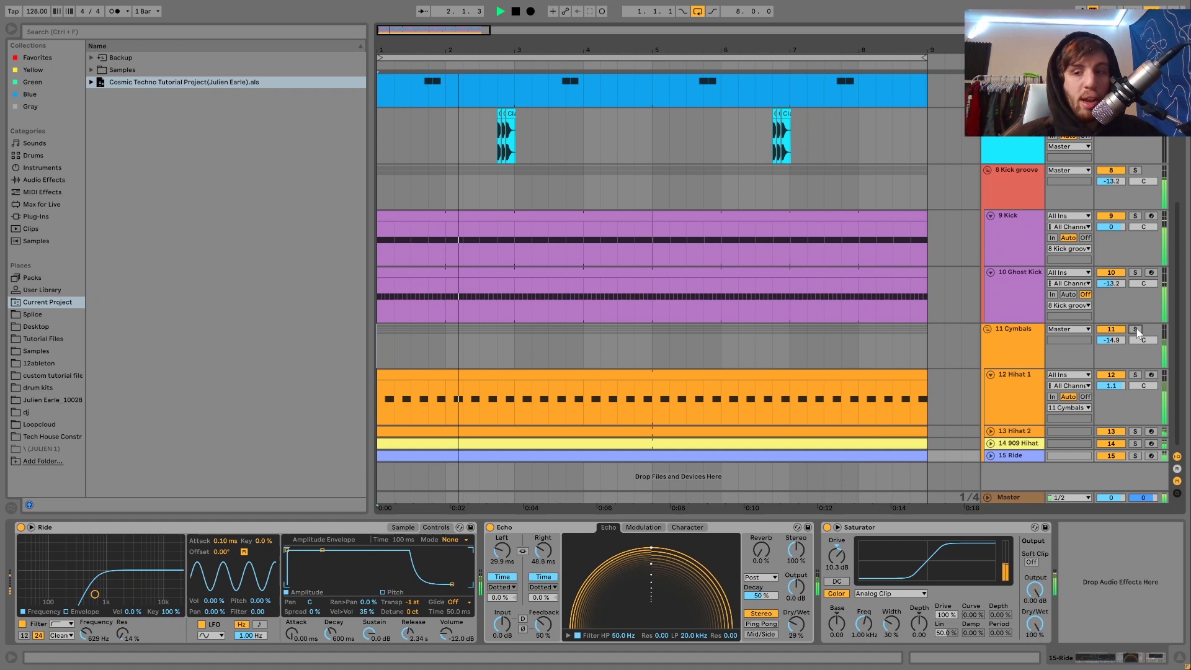
{"action": "left_click", "coordinate": [1135, 455]}
{"action": "key", "text": "space"}
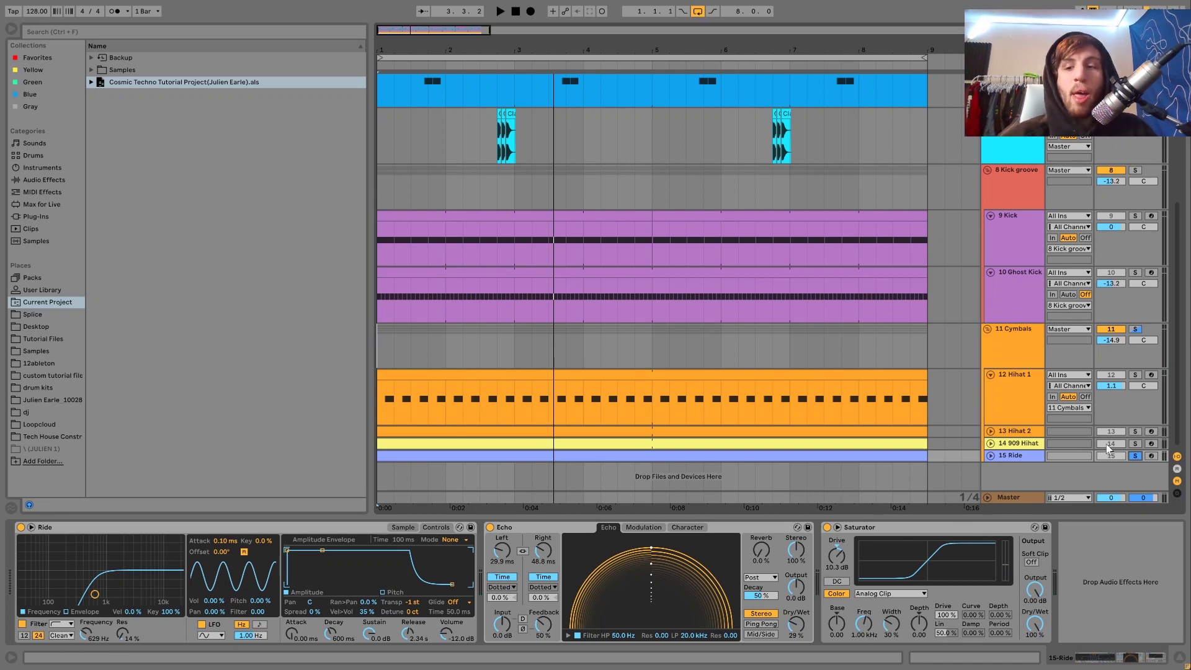
- Solo Hihat 2, play it on its own and unfold its track to examine the note pattern
{"action": "key", "text": "space"}
{"action": "left_click", "coordinate": [1135, 431]}
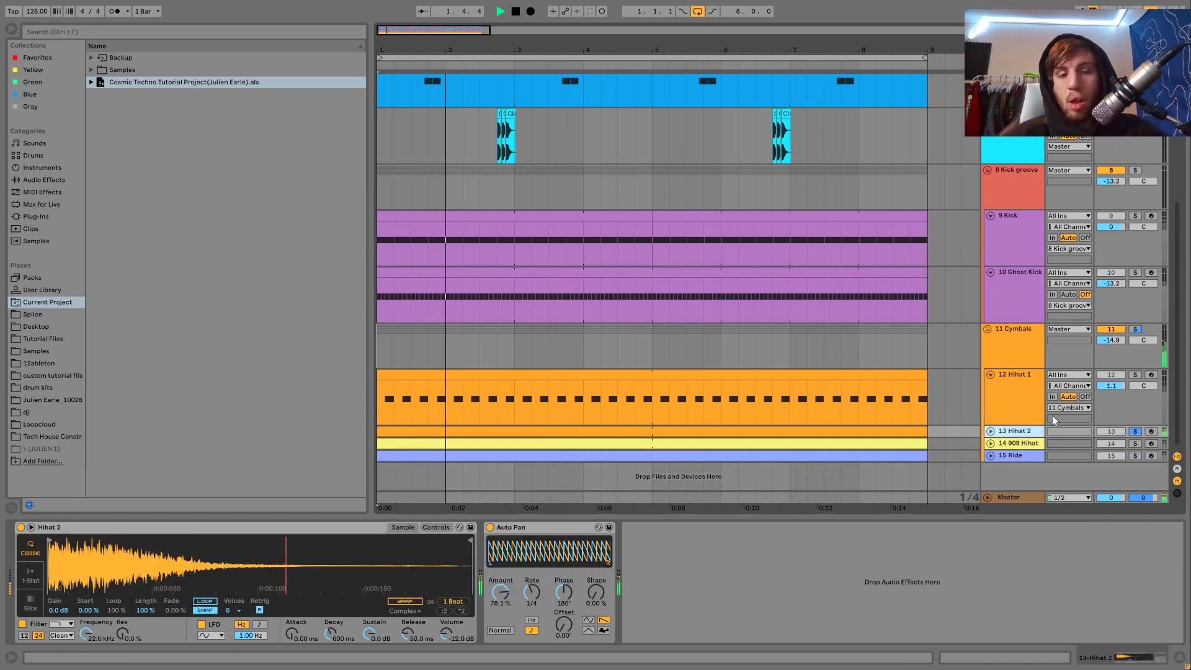
{"action": "left_click", "coordinate": [991, 431]}
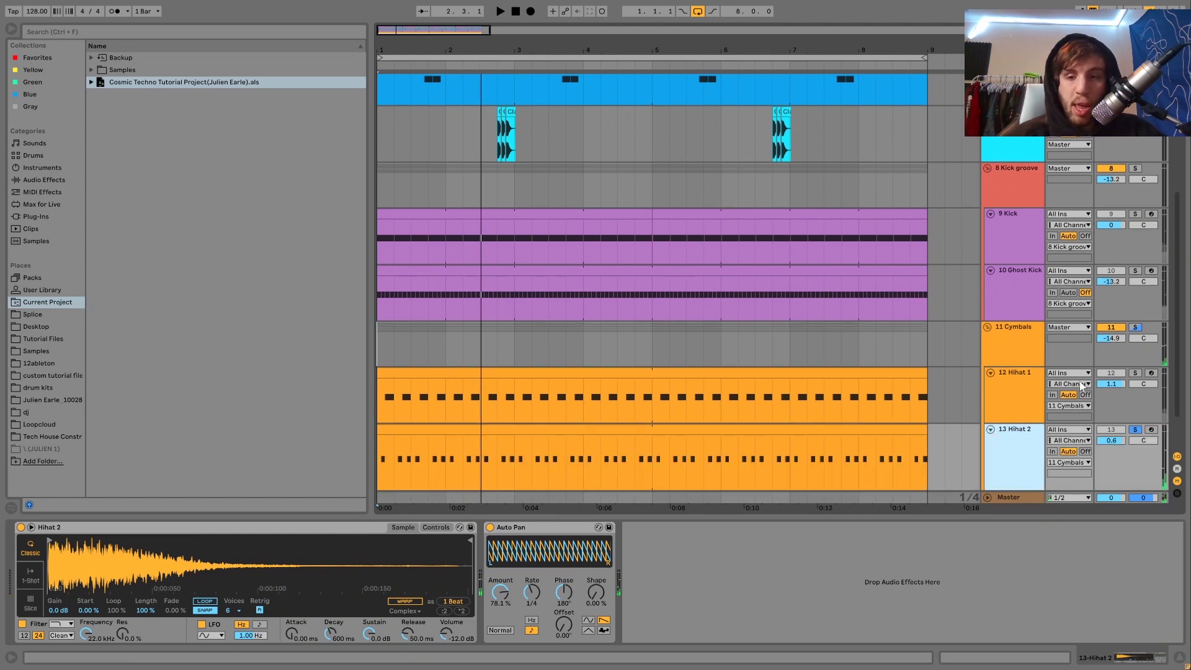
- Add Hihat 1 to the solo and play it together with Hihat 2 to compare their rhythms
{"action": "left_click", "coordinate": [1135, 373]}
{"action": "key", "text": "space"}
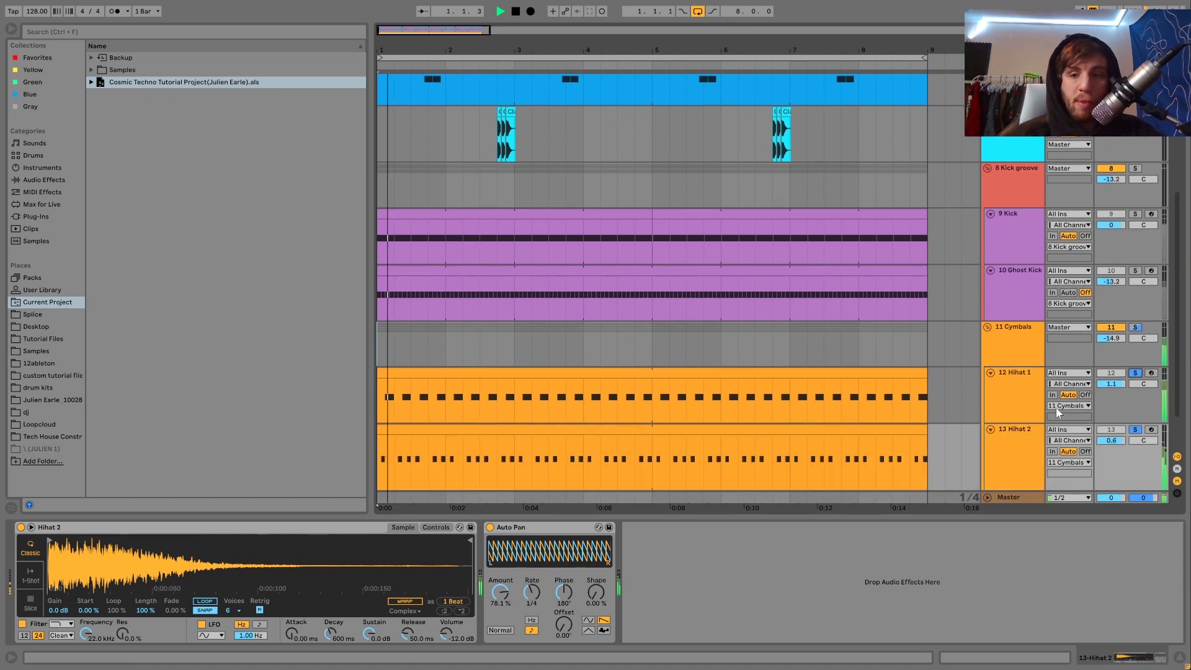
{"action": "scroll", "coordinate": [1018, 429], "scroll_direction": "down", "scroll_amount": 2}
{"action": "key", "text": "space"}
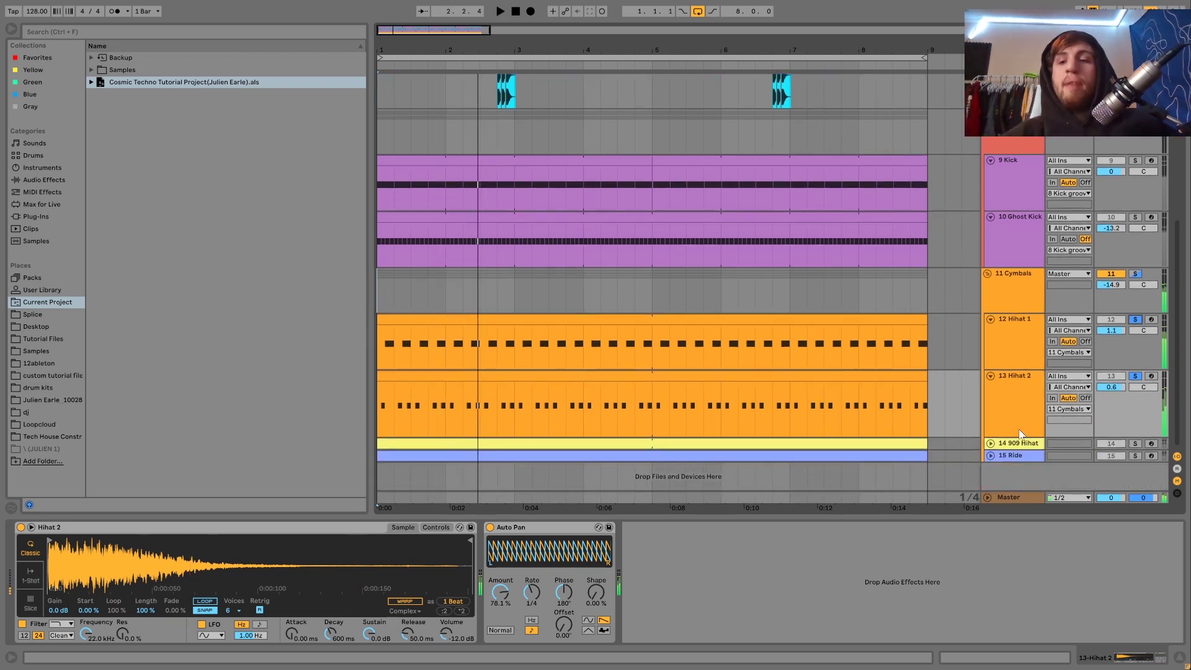
- Solo the 909 Hihat and play it, both by itself and combined with Hihat 2
{"action": "left_click", "coordinate": [1135, 444]}
{"action": "key", "text": "space"}
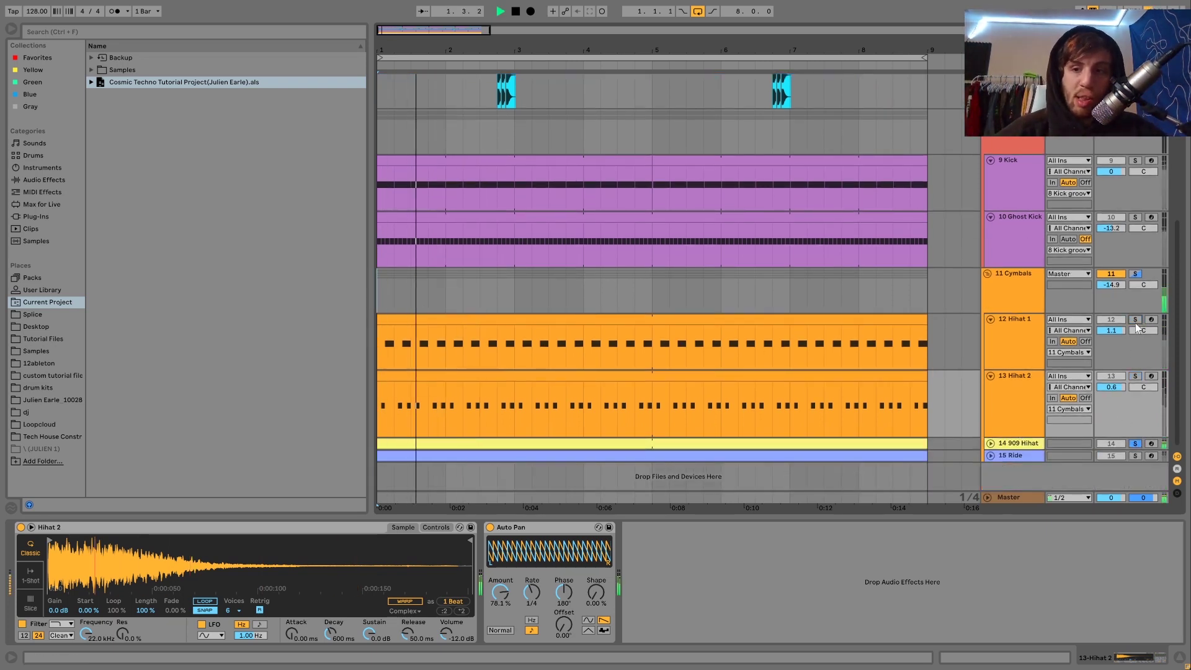
{"action": "left_click", "coordinate": [1135, 320]}
{"action": "key", "text": "space"}
{"action": "left_click", "coordinate": [1135, 375]}
{"action": "key", "text": "space"}
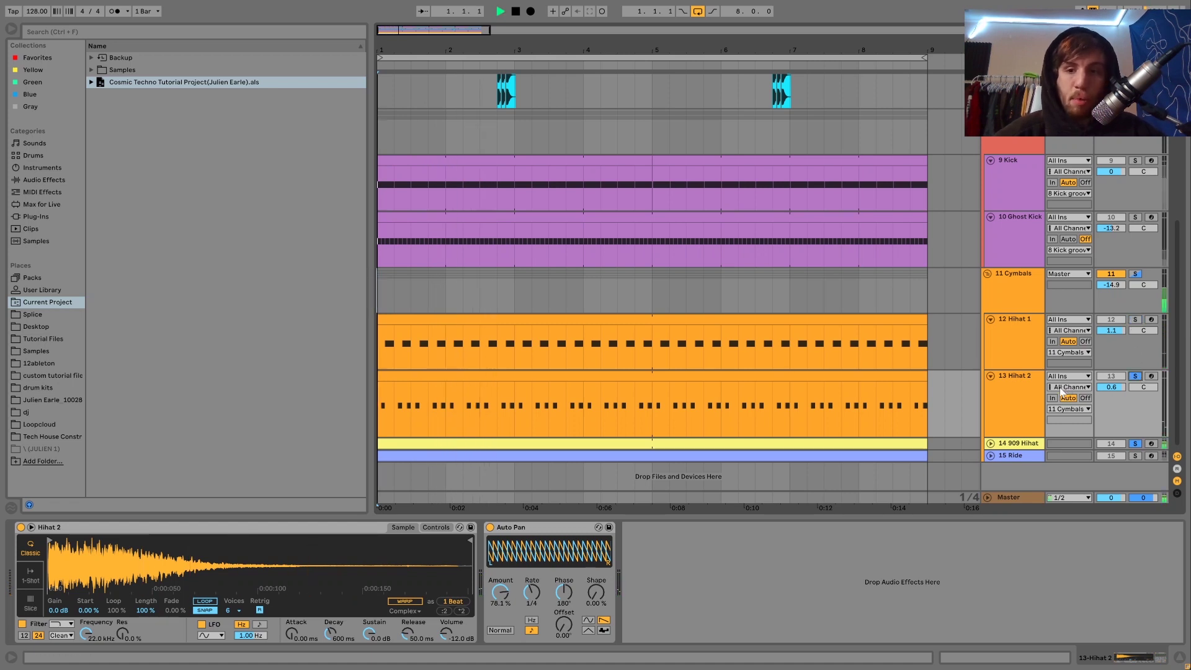
{"action": "left_click", "coordinate": [1022, 393]}
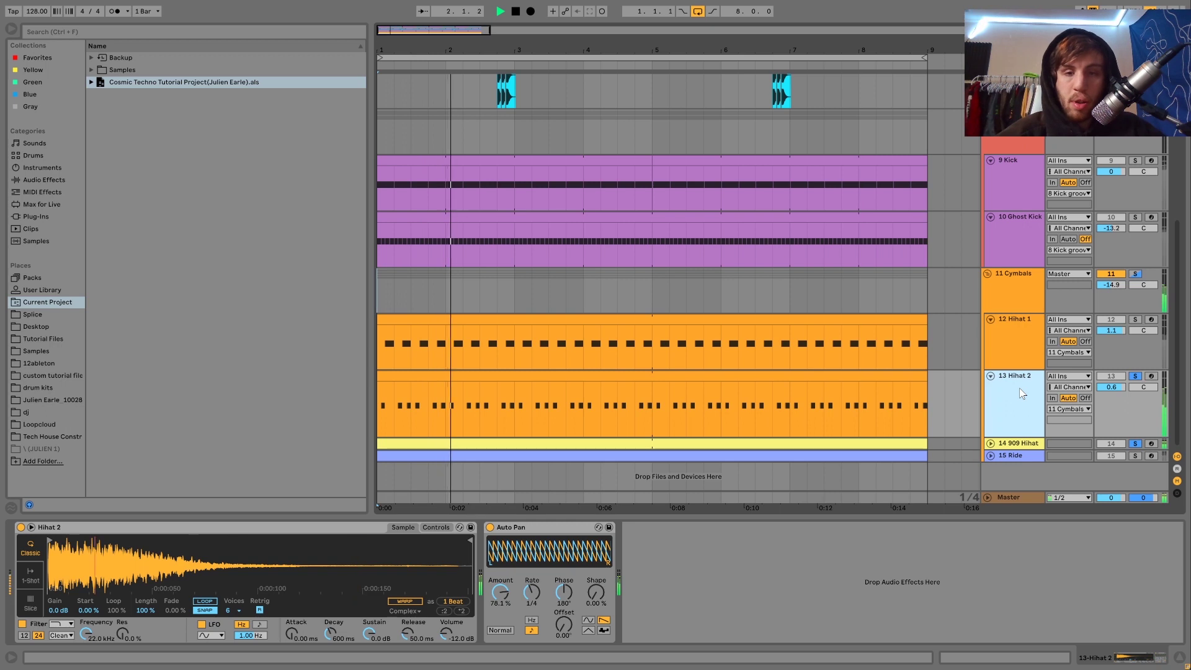
{"action": "key", "text": "space"}
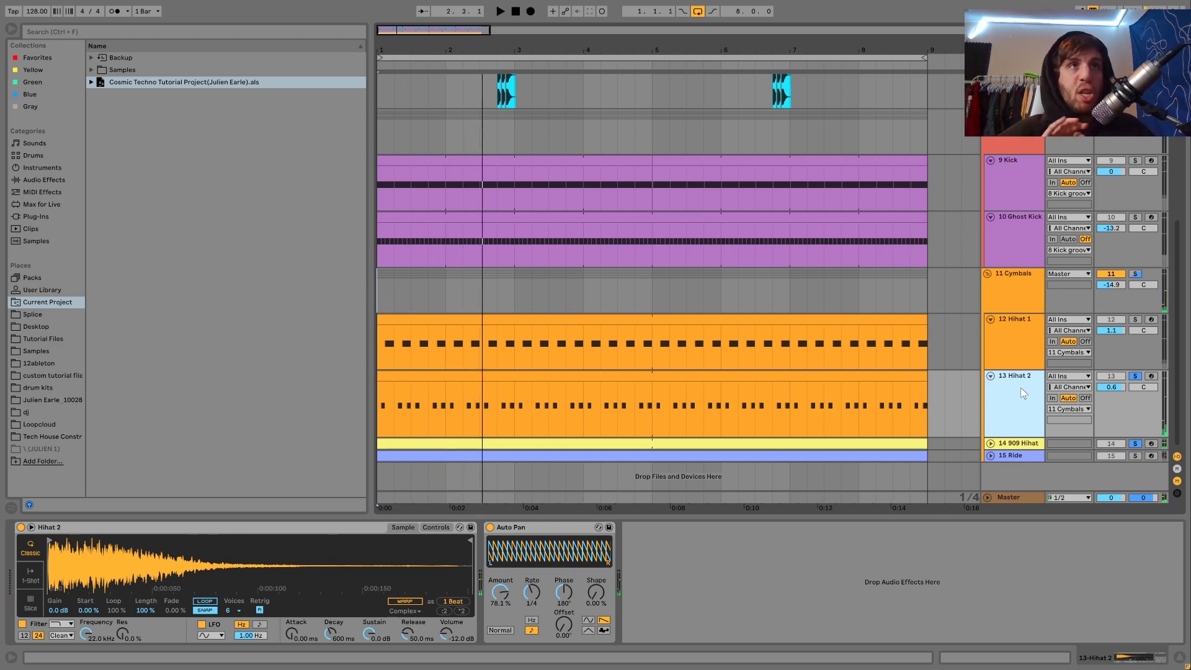
- Play the soloed Hihat 2 and 909 Hihat, and bring Hihat 1 into the solo to hear all three
{"action": "key", "text": "space"}
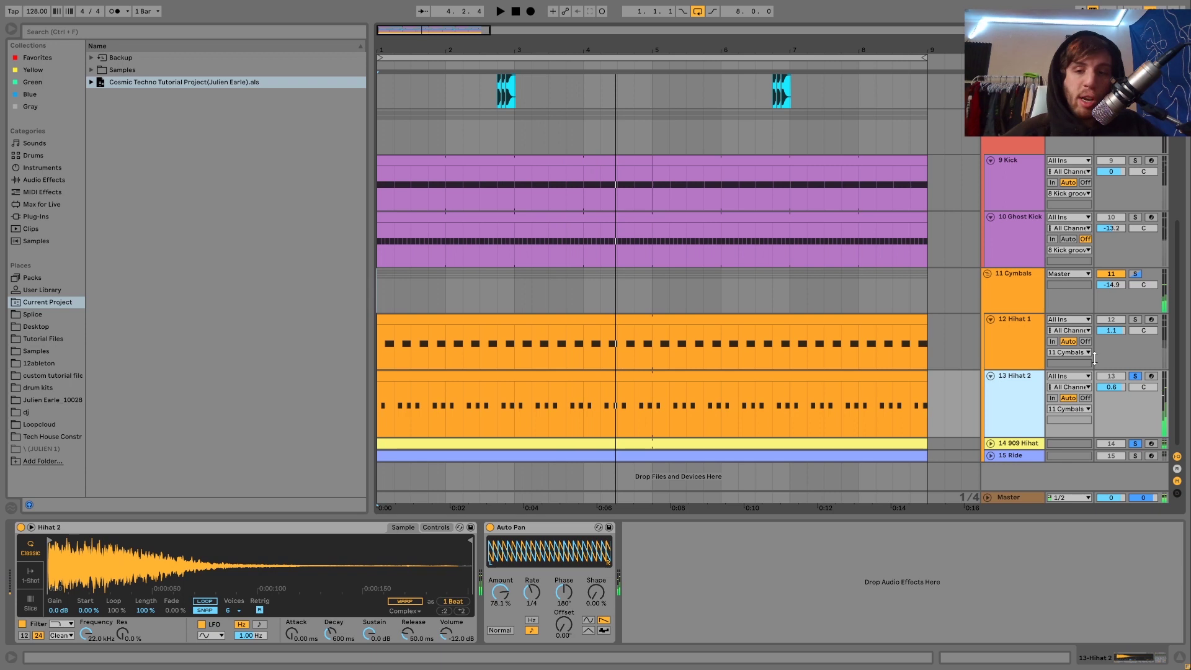
{"action": "left_click", "coordinate": [1136, 320]}
{"action": "key", "text": "space"}
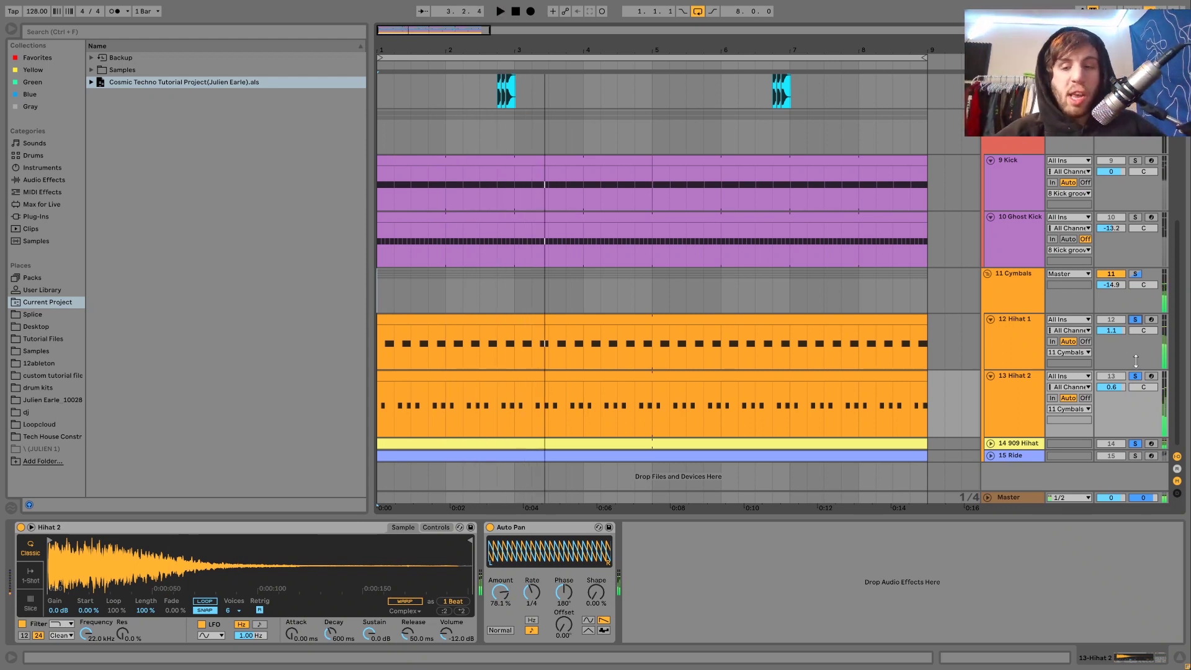
- Solo only Hihat 2 and play it while examining its Auto Pan settings
{"action": "left_click", "coordinate": [1136, 376]}
{"action": "key", "text": "space"}
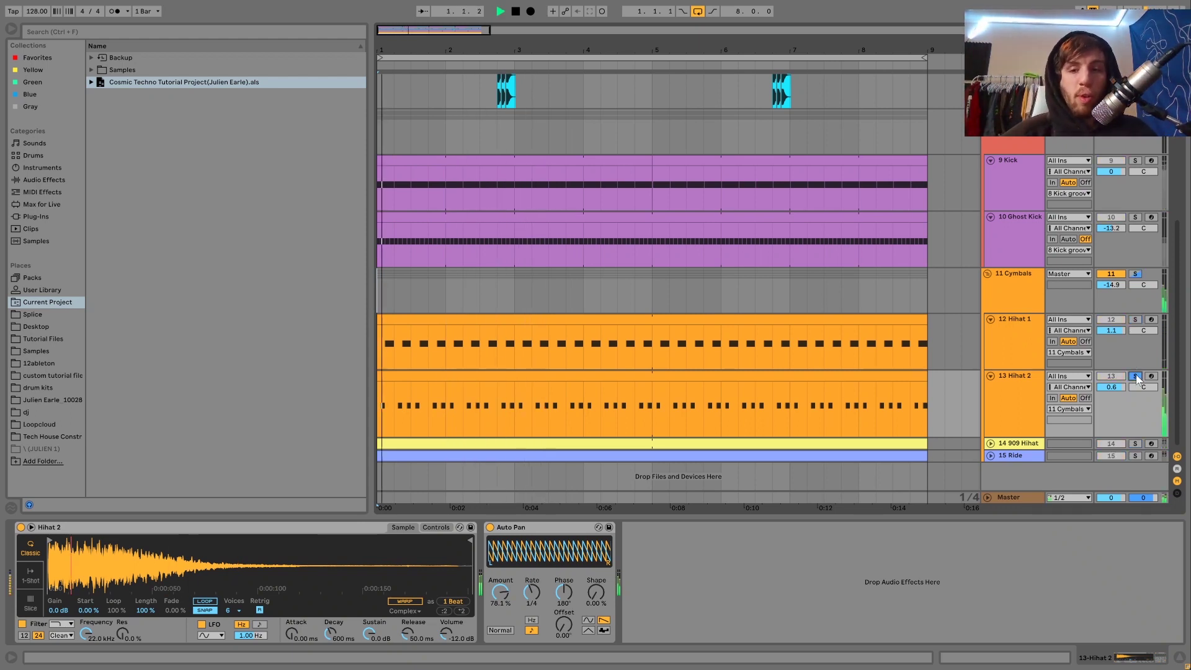
{"action": "left_click", "coordinate": [1010, 397]}
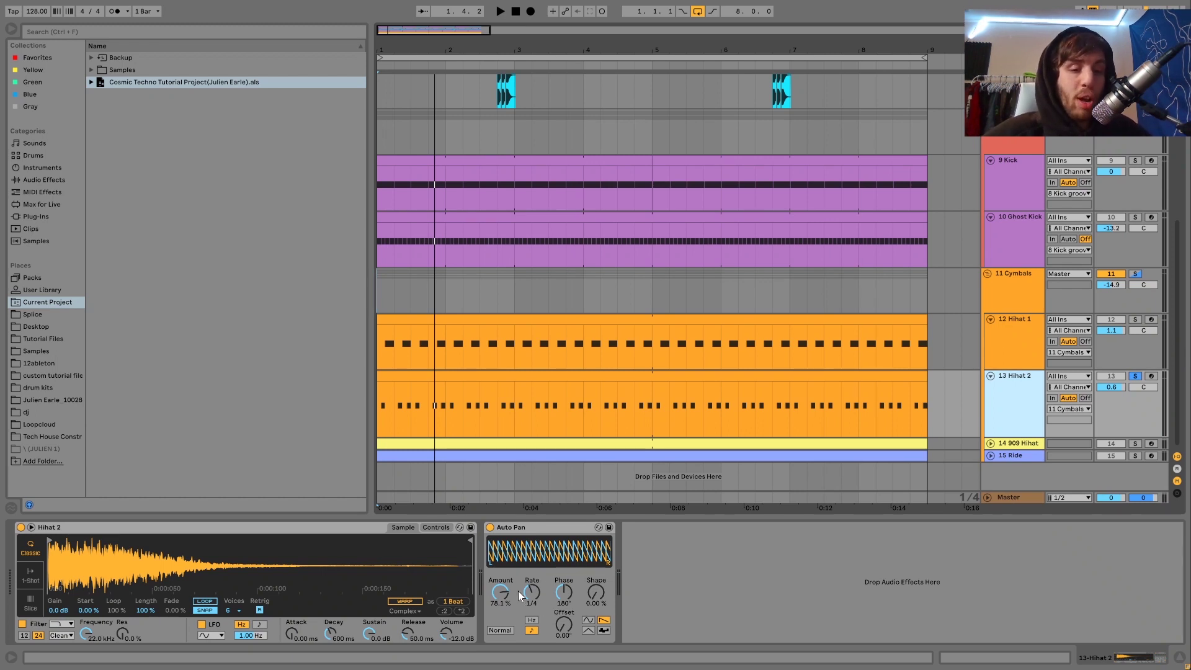
{"action": "key", "text": "space"}
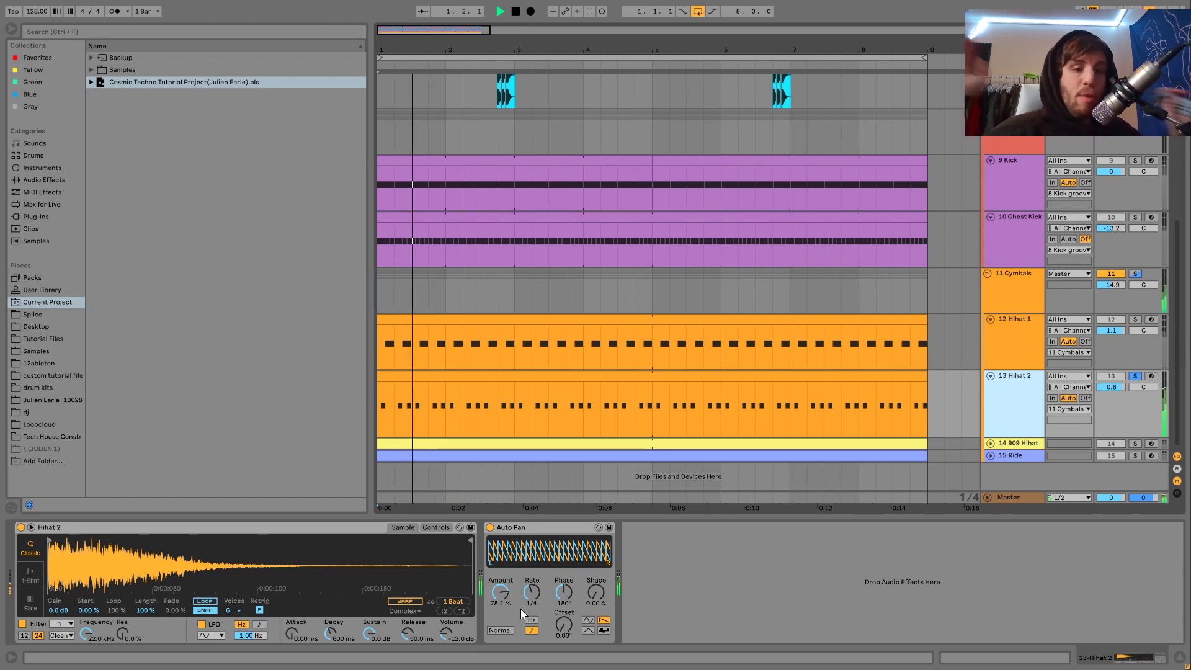
- Clear the Hihat 2 solo and play the whole Cymbals group soloed
{"action": "left_click", "coordinate": [1135, 377]}
{"action": "left_click", "coordinate": [1135, 274]}
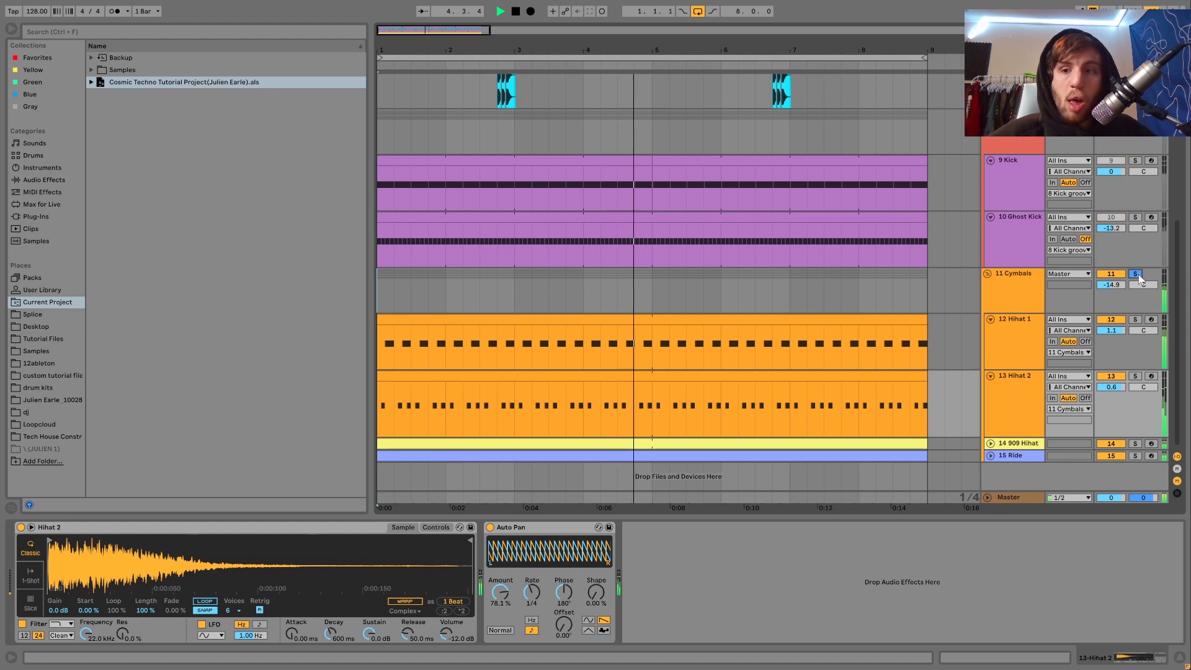
{"action": "key", "text": "space"}
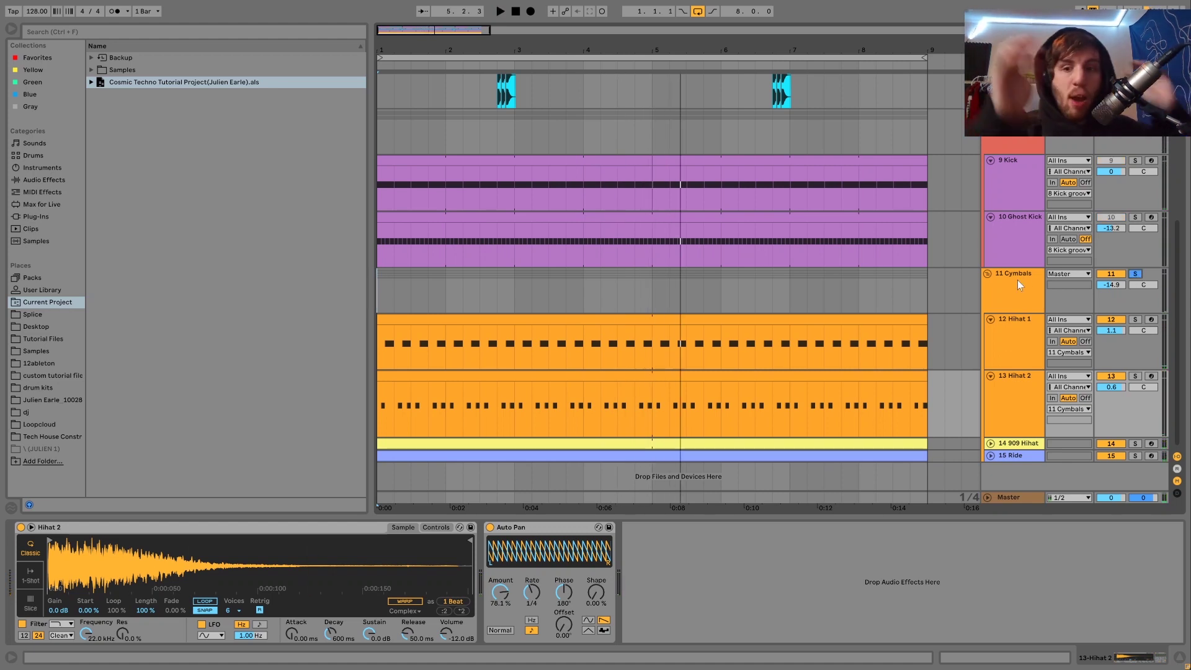
- Solo the 909 Hihat, add Hihat 2 to it during playback and select the Hihat 2 clip
{"action": "left_click", "coordinate": [1135, 444]}
{"action": "key", "text": "space"}
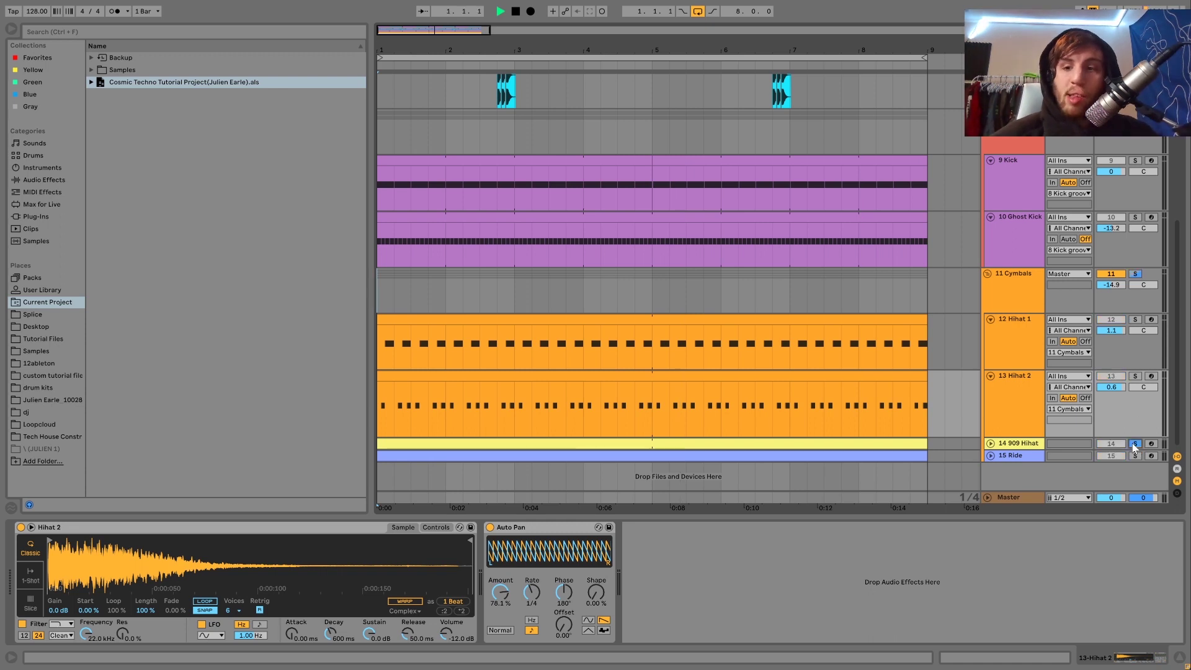
{"action": "left_click", "coordinate": [1135, 376], "text": "ctrl"}
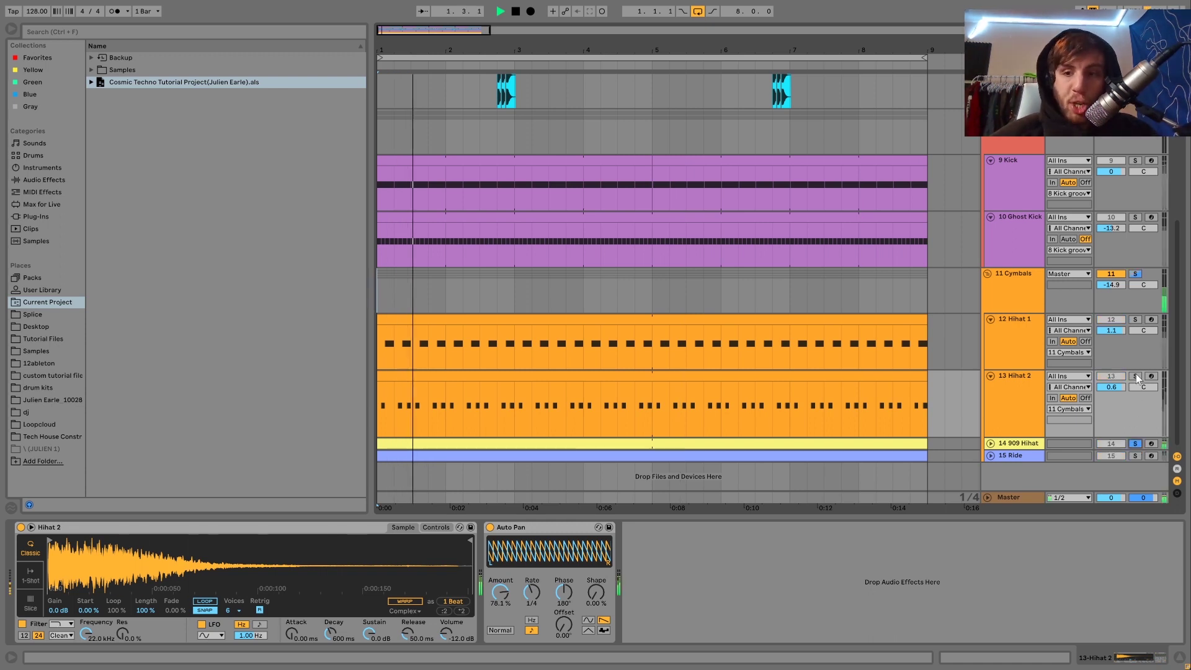
{"action": "left_click", "coordinate": [996, 406]}
{"action": "left_click", "coordinate": [874, 379]}
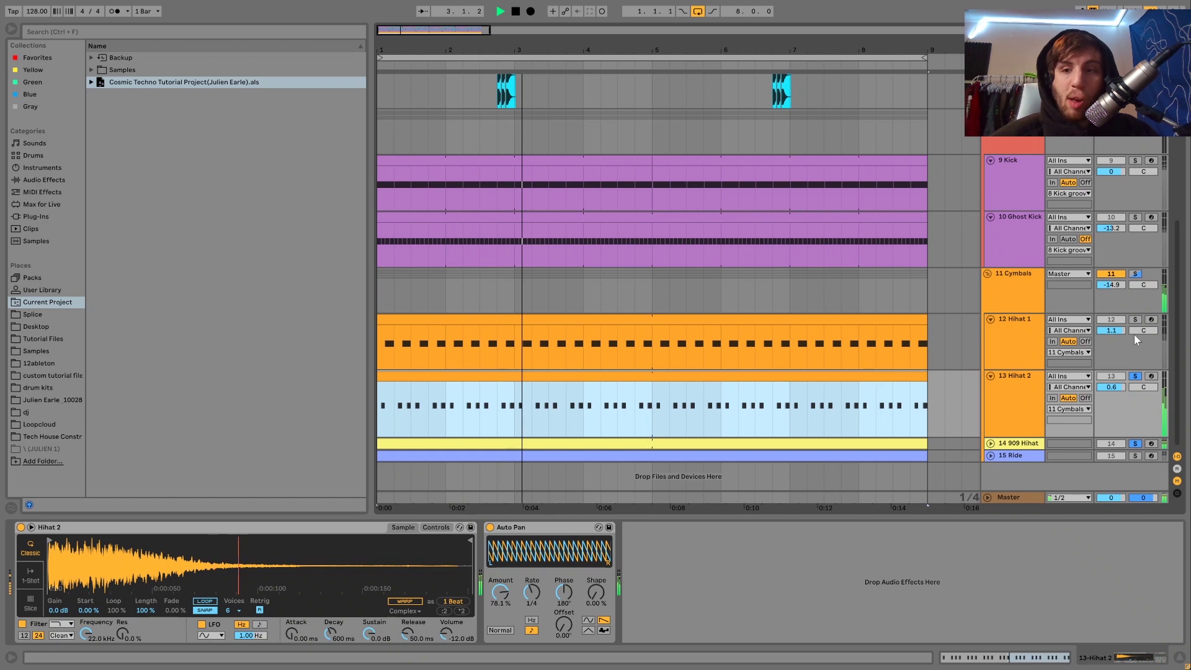
- Solo the full Cymbals group again, play it and show the group's Saturator and Auto Filter
{"action": "left_click", "coordinate": [1135, 274]}
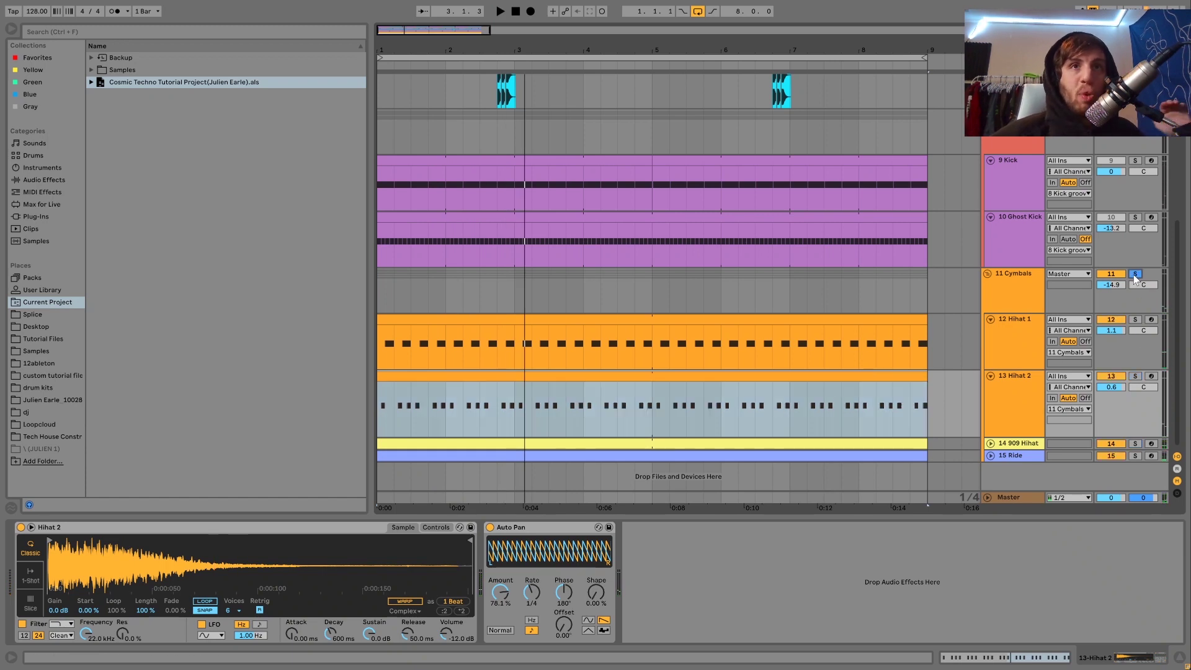
{"action": "key", "text": "space"}
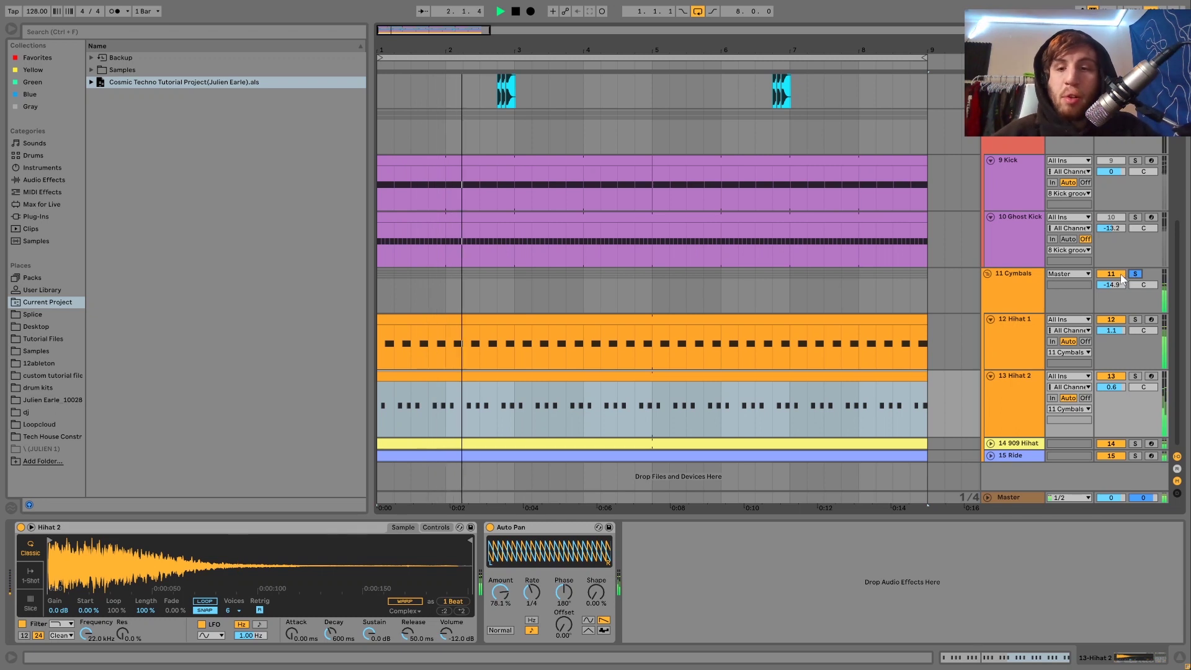
{"action": "left_click", "coordinate": [1023, 294]}
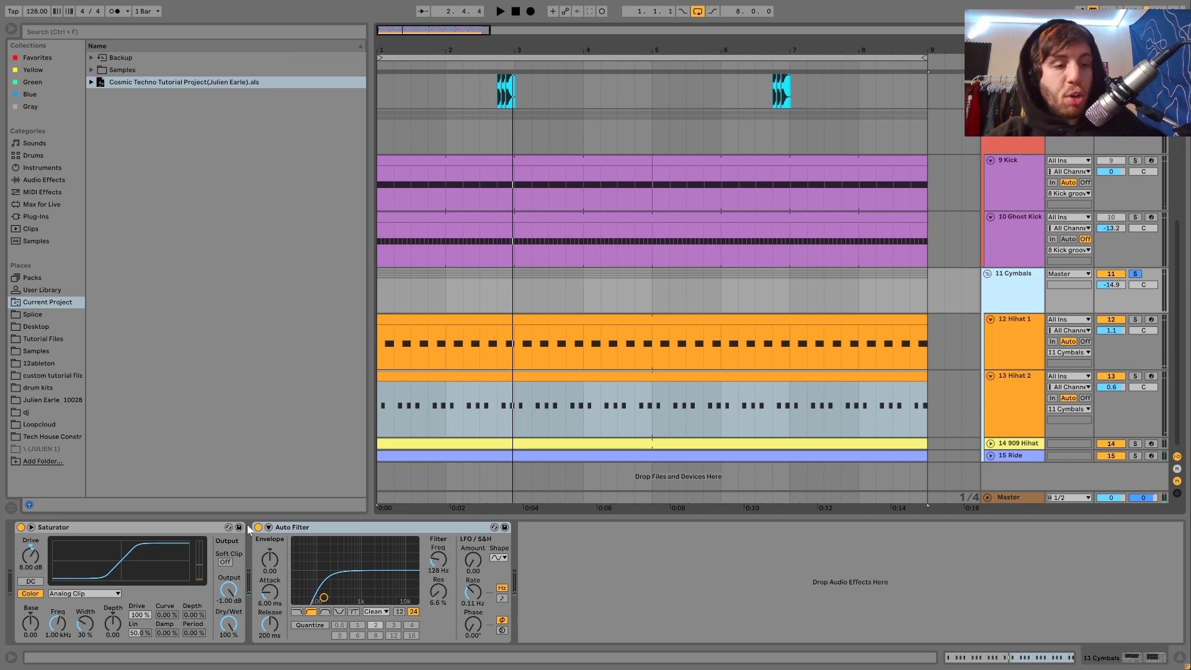
- Compare the Cymbals group with its Auto Filter and Saturator bypassed and re-enabled during playback
{"action": "left_click", "coordinate": [228, 527]}
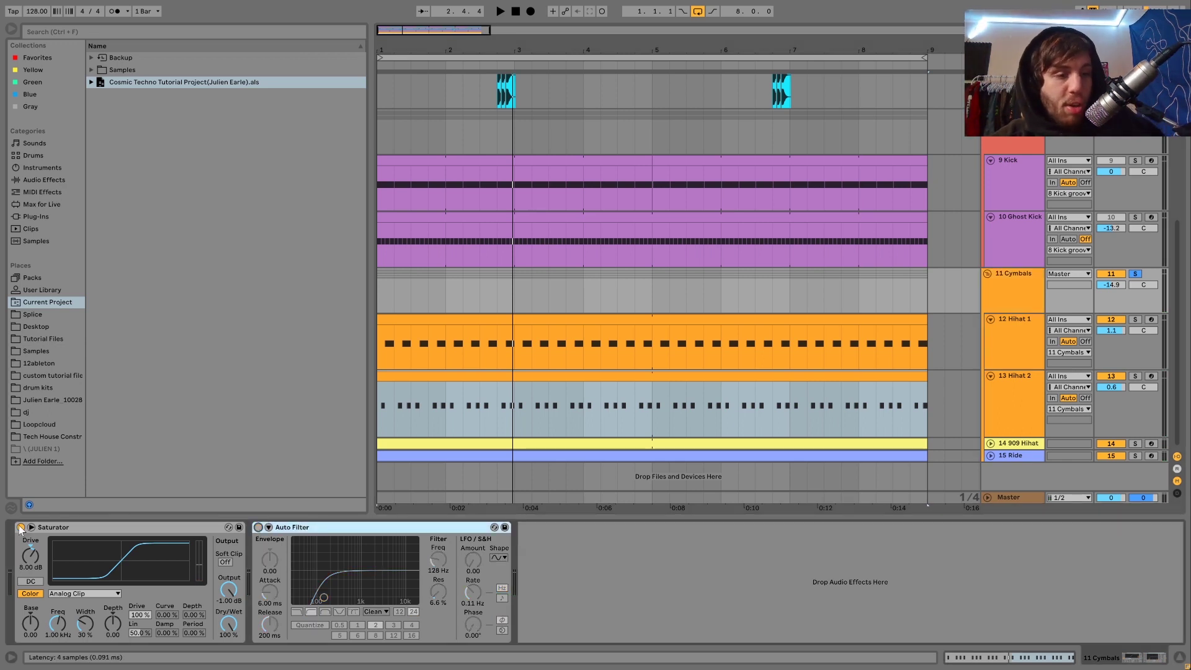
{"action": "left_click", "coordinate": [20, 527]}
{"action": "key", "text": "space"}
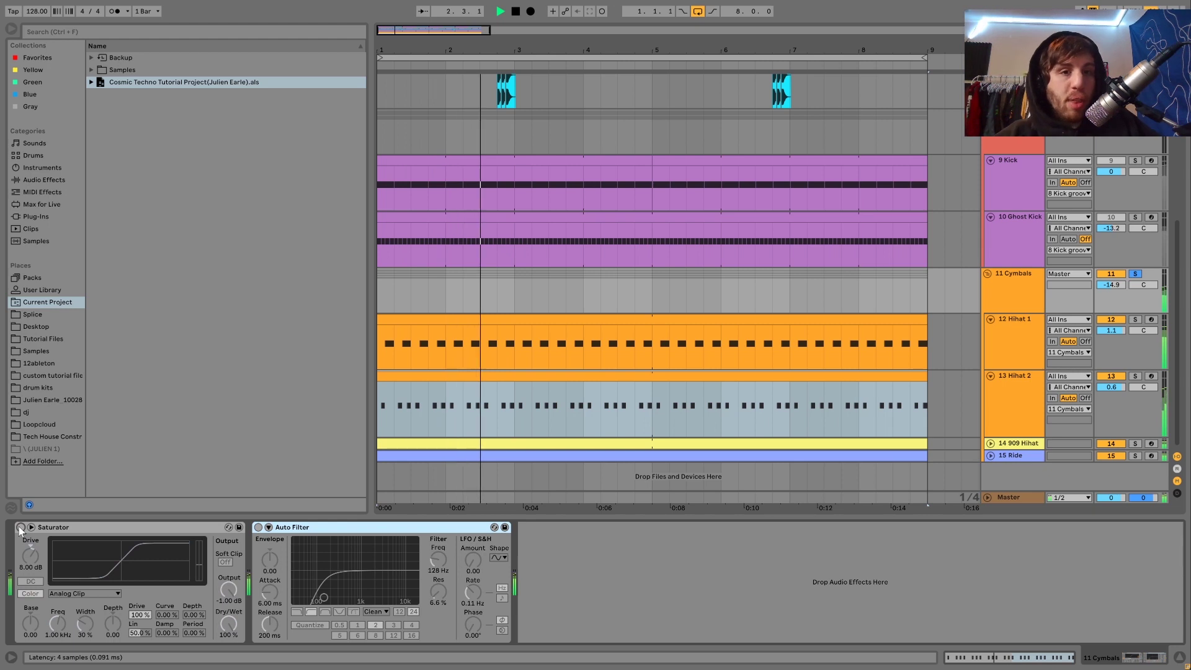
{"action": "left_click", "coordinate": [21, 528]}
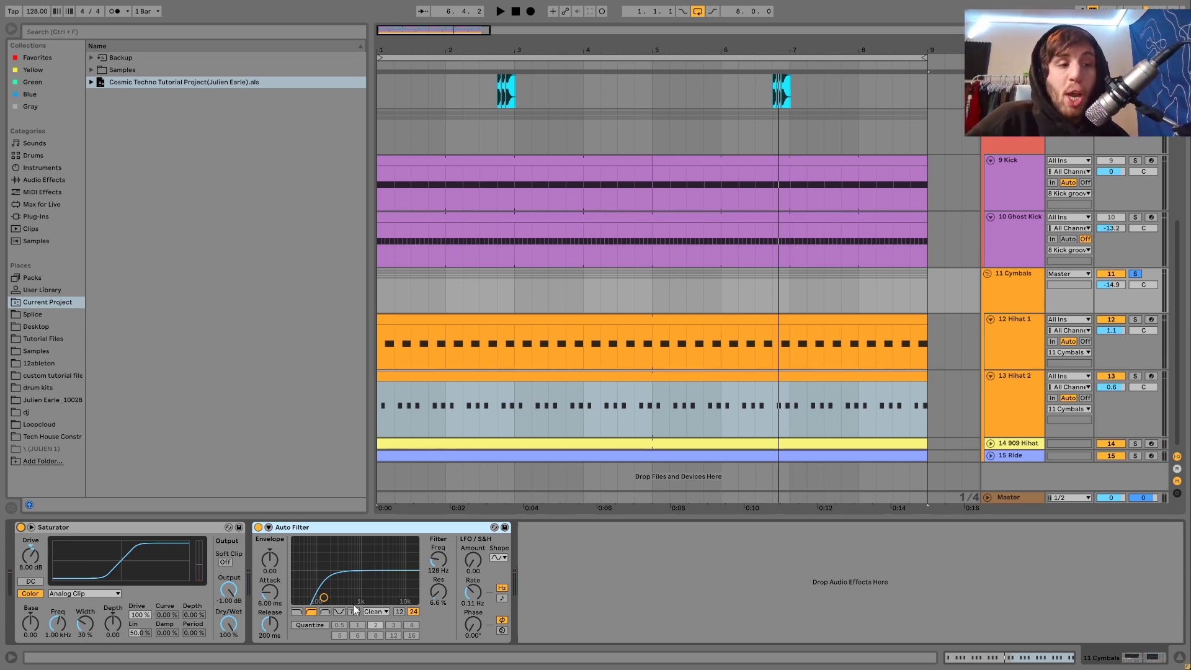
{"action": "key", "text": "space"}
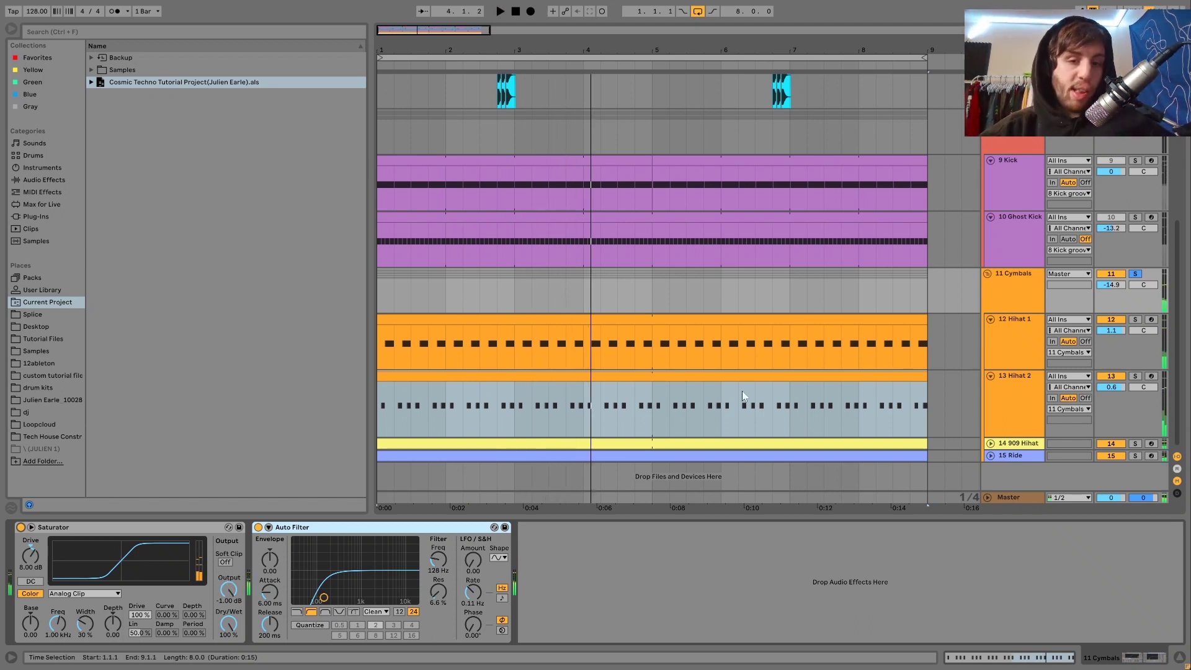
- Unsolo the Cymbals group and play the full mix from the start of the loop
{"action": "left_click", "coordinate": [1136, 273]}
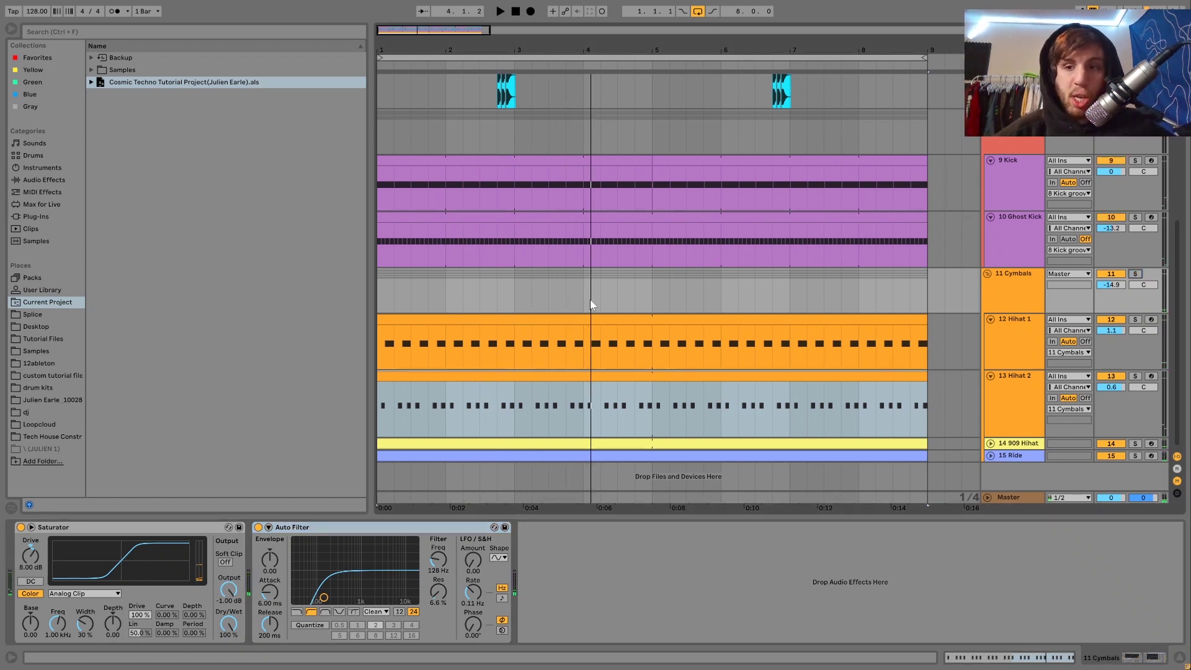
{"action": "left_click", "coordinate": [379, 302]}
{"action": "key", "text": "space"}
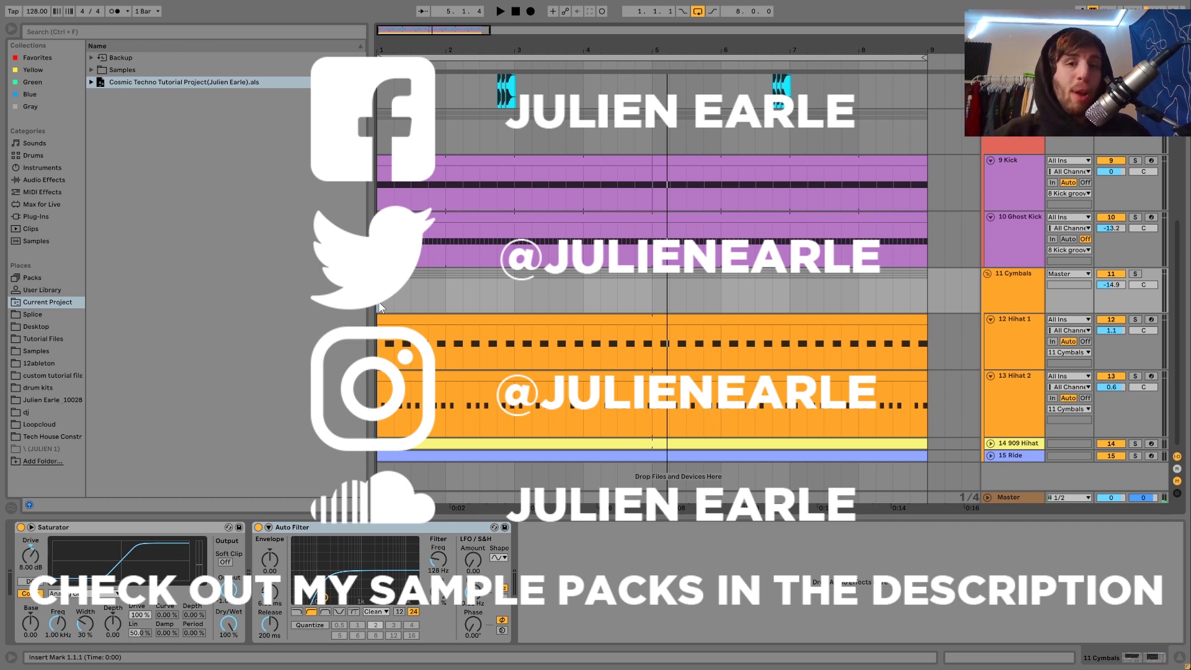
{"action": "key", "text": "space"}
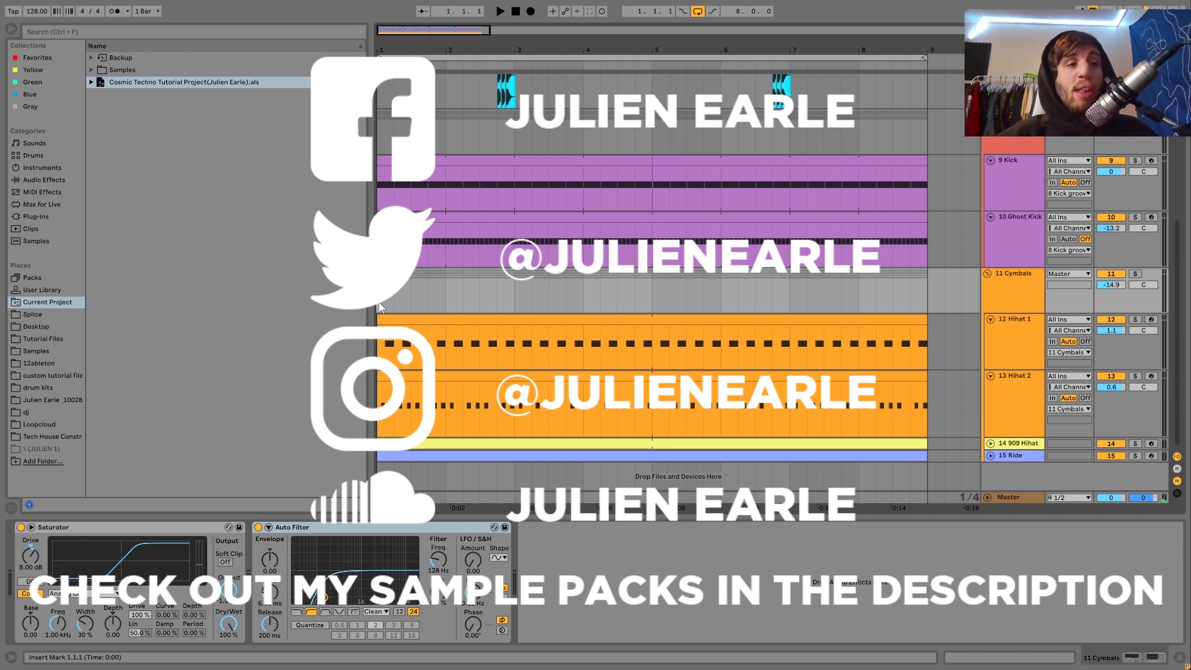